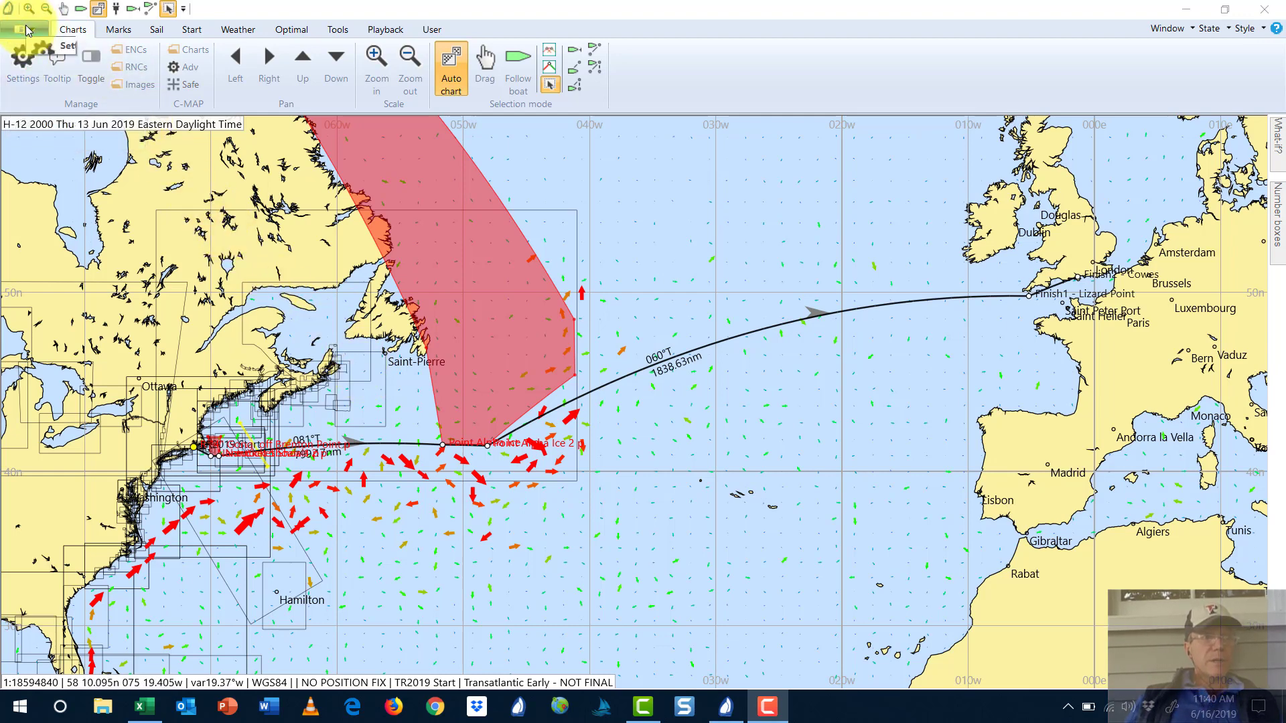
Open the instrument connection settings and compare the configurations of Com 3, Network 0 and Network 1
{"action": "left_click", "coordinate": [20, 31]}
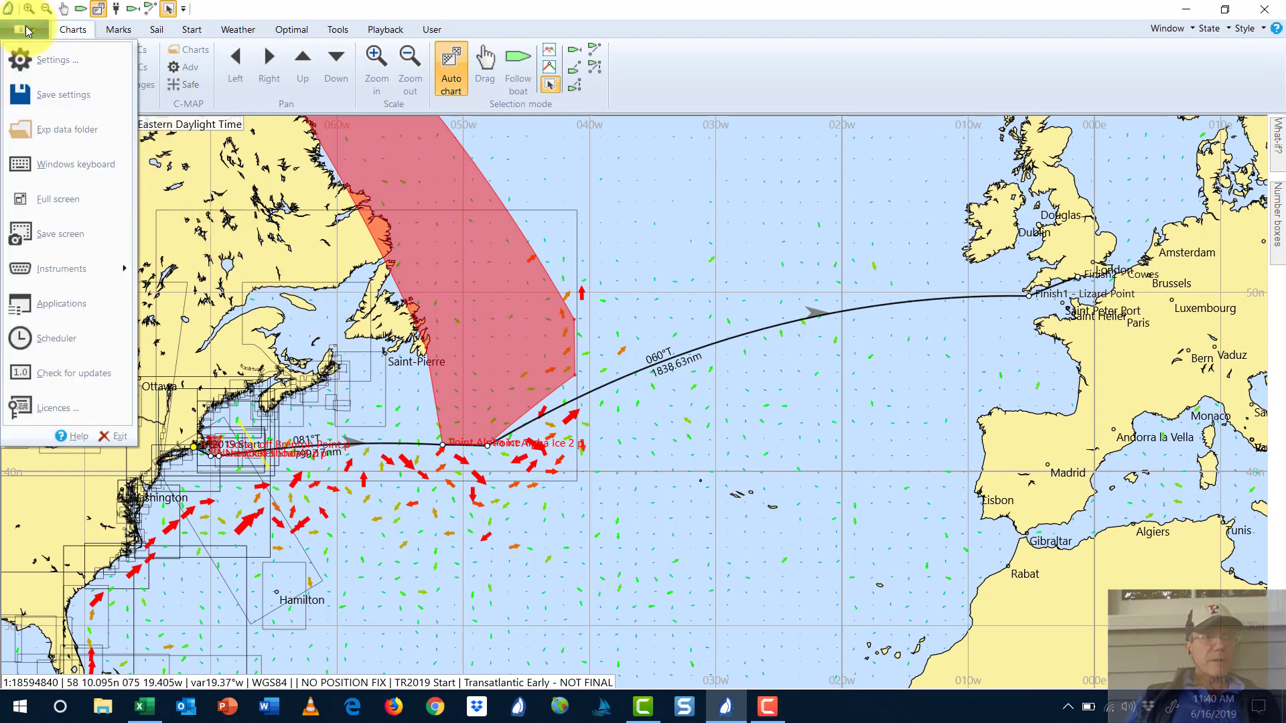
{"action": "left_click", "coordinate": [70, 269]}
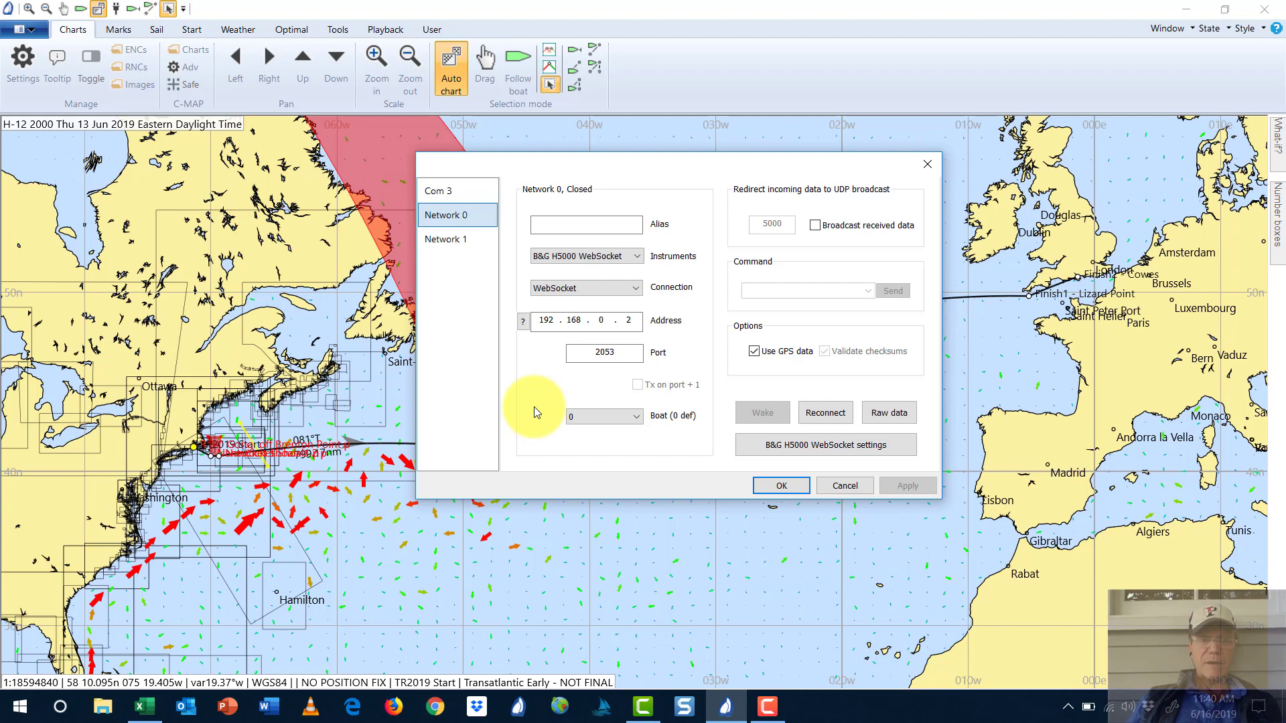
{"action": "left_click", "coordinate": [448, 194]}
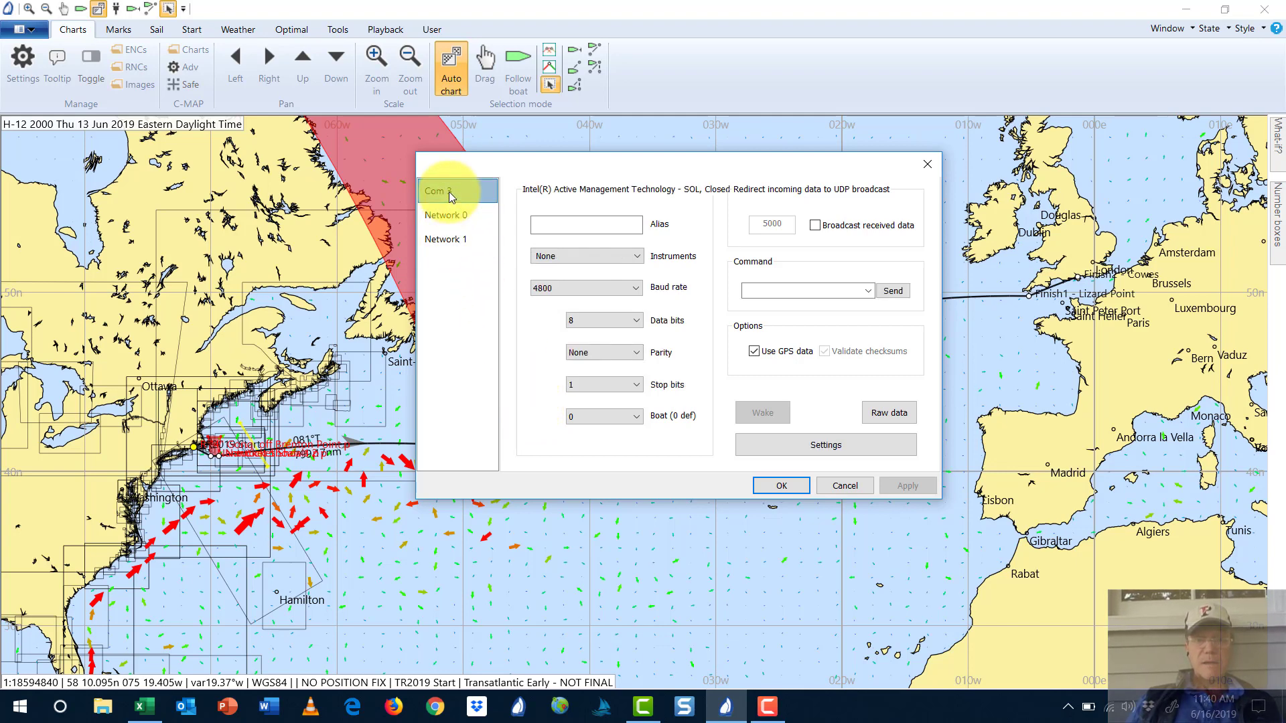
{"action": "left_click", "coordinate": [457, 221]}
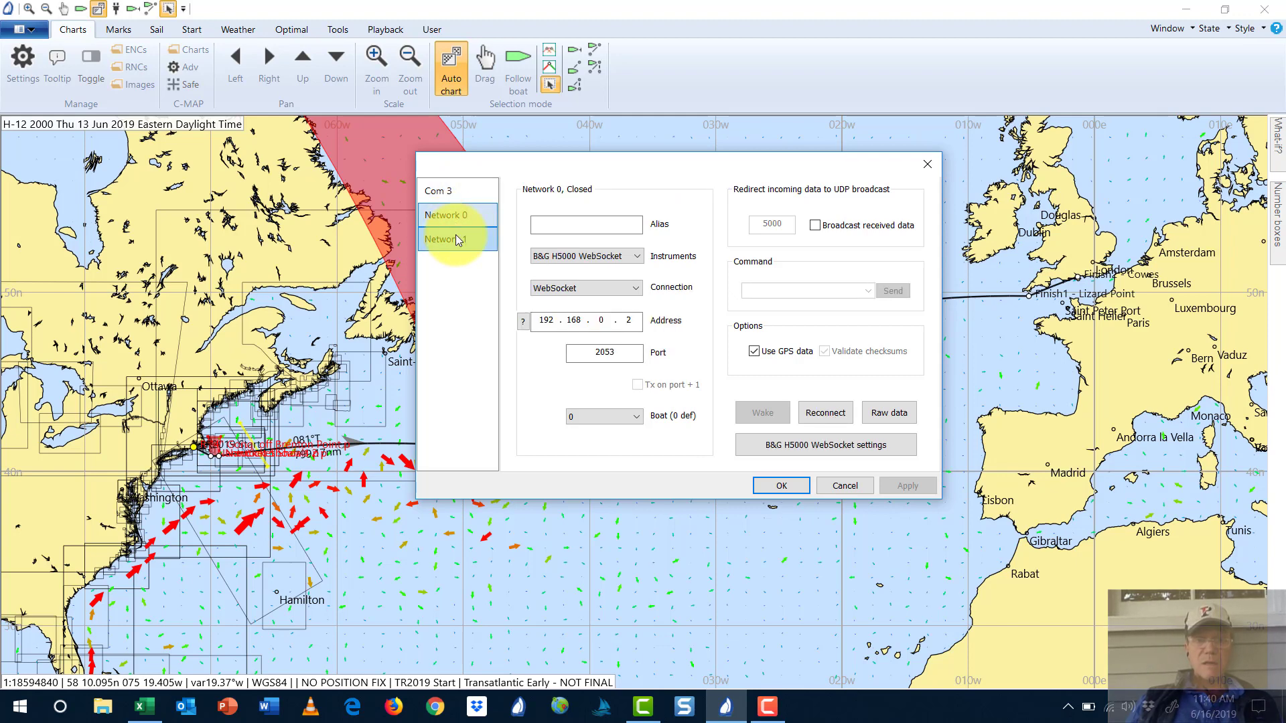
{"action": "left_click", "coordinate": [457, 240]}
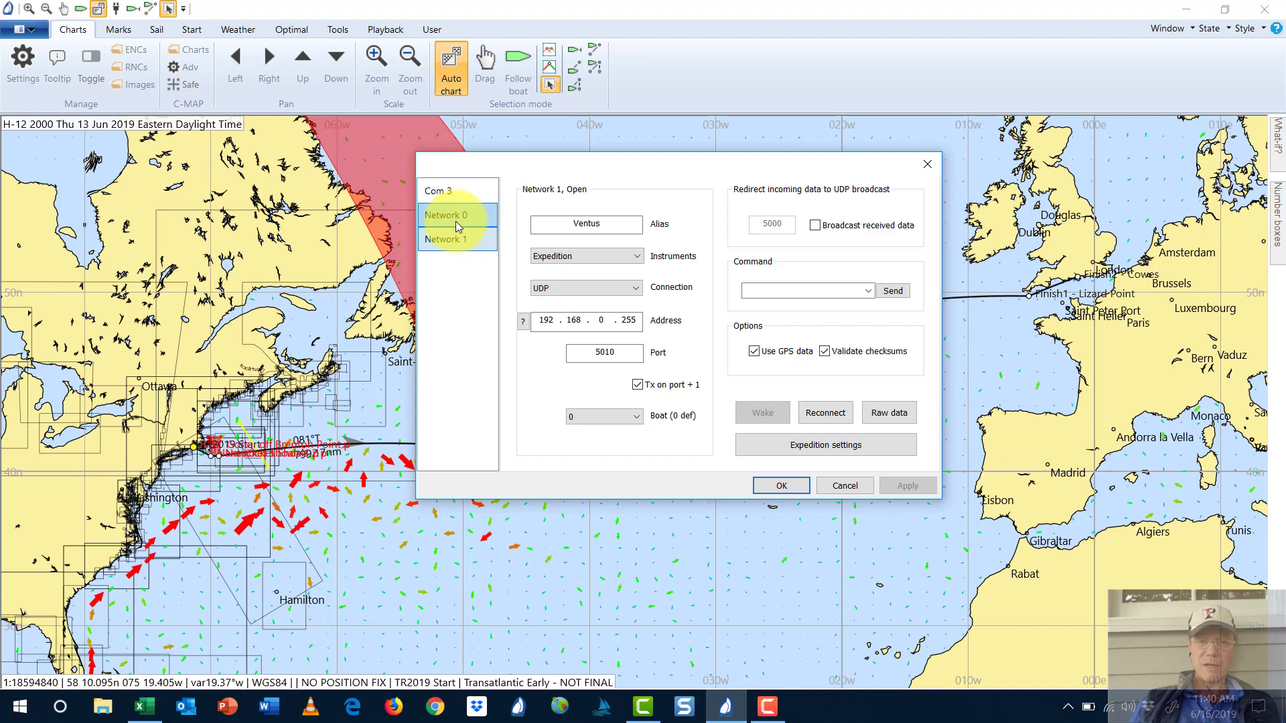
{"action": "left_click", "coordinate": [455, 221]}
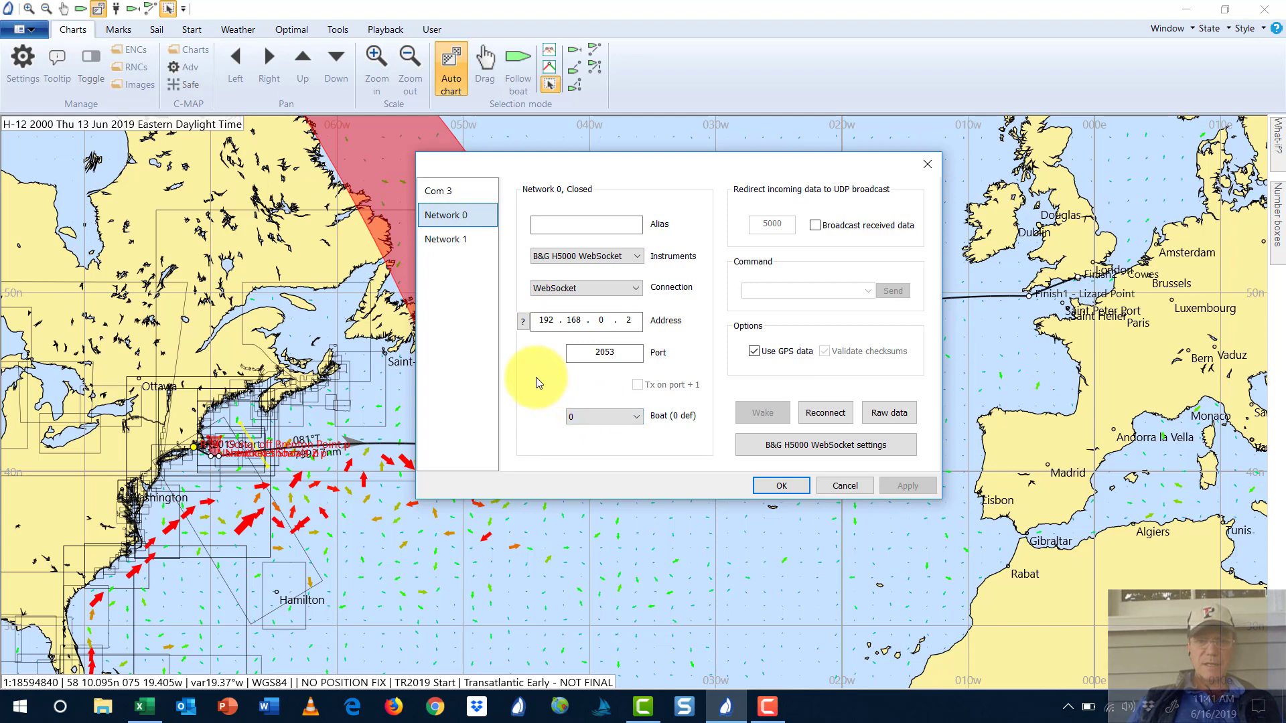
{"action": "left_click", "coordinate": [441, 200]}
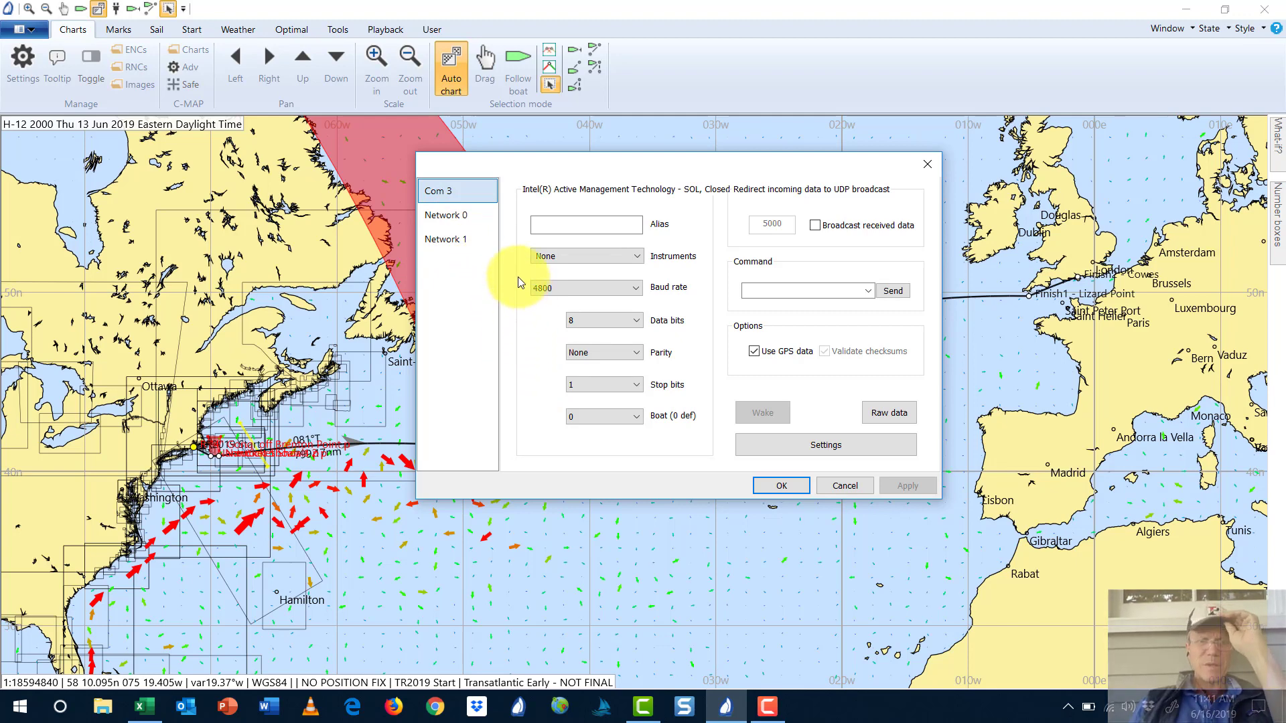
{"action": "left_click", "coordinate": [460, 218]}
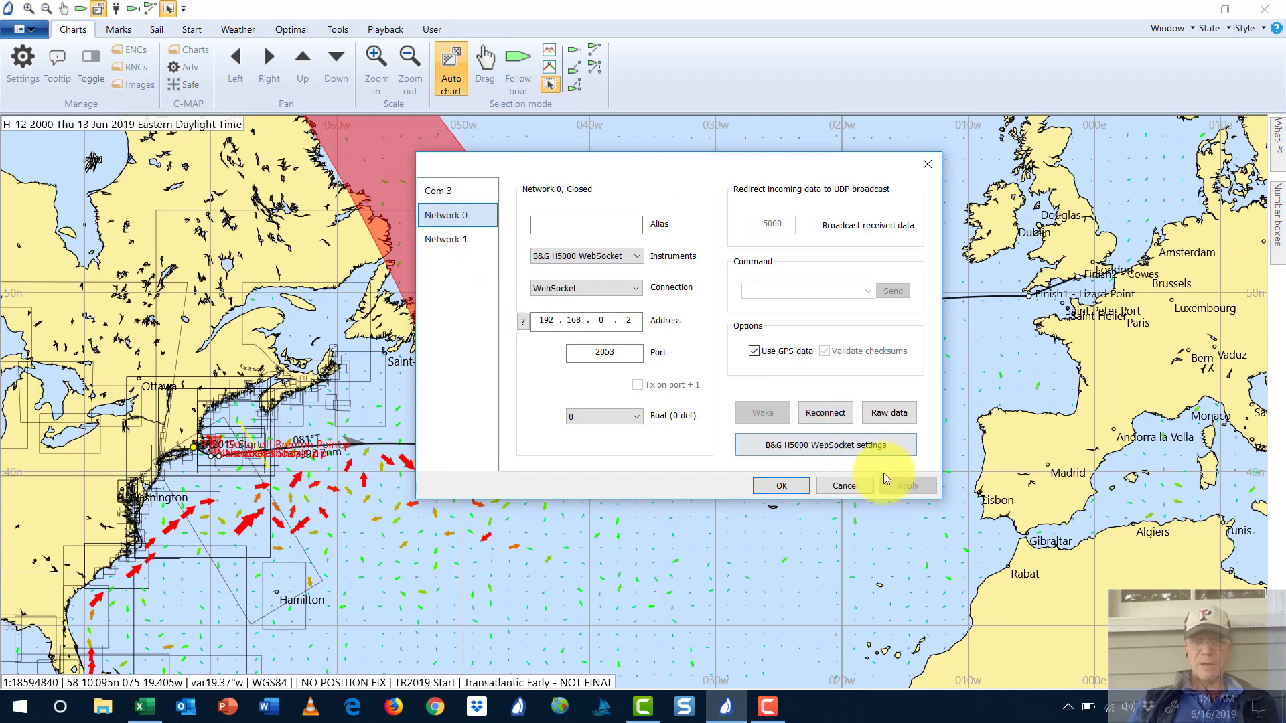
View the raw instrument data for the Com 3 connection, and close the readout
{"action": "left_click", "coordinate": [436, 191]}
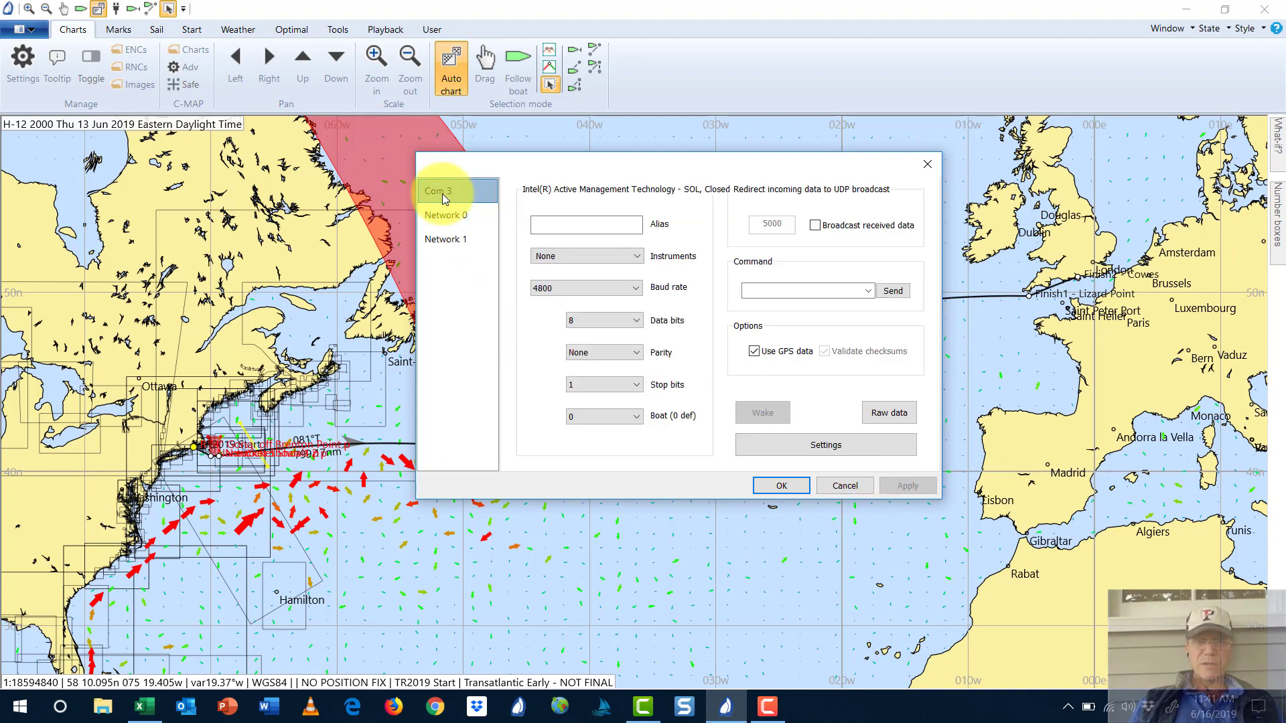
{"action": "left_click", "coordinate": [892, 413]}
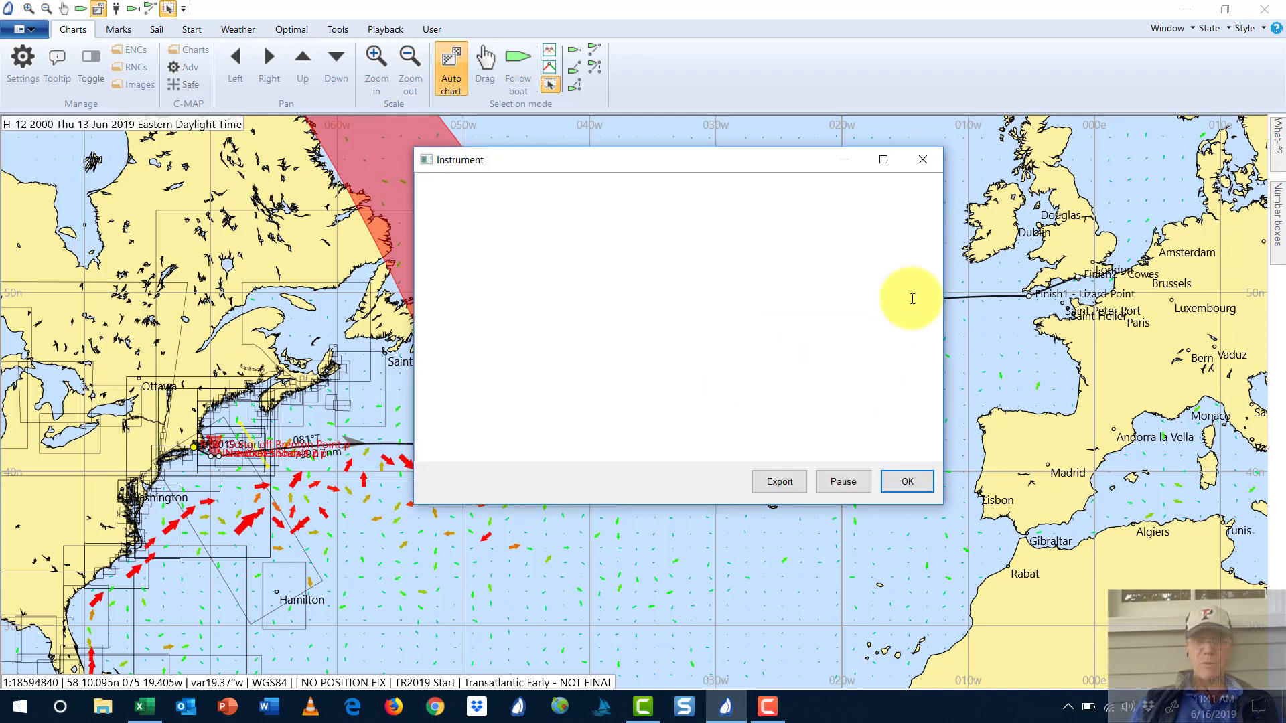
{"action": "left_click", "coordinate": [926, 160]}
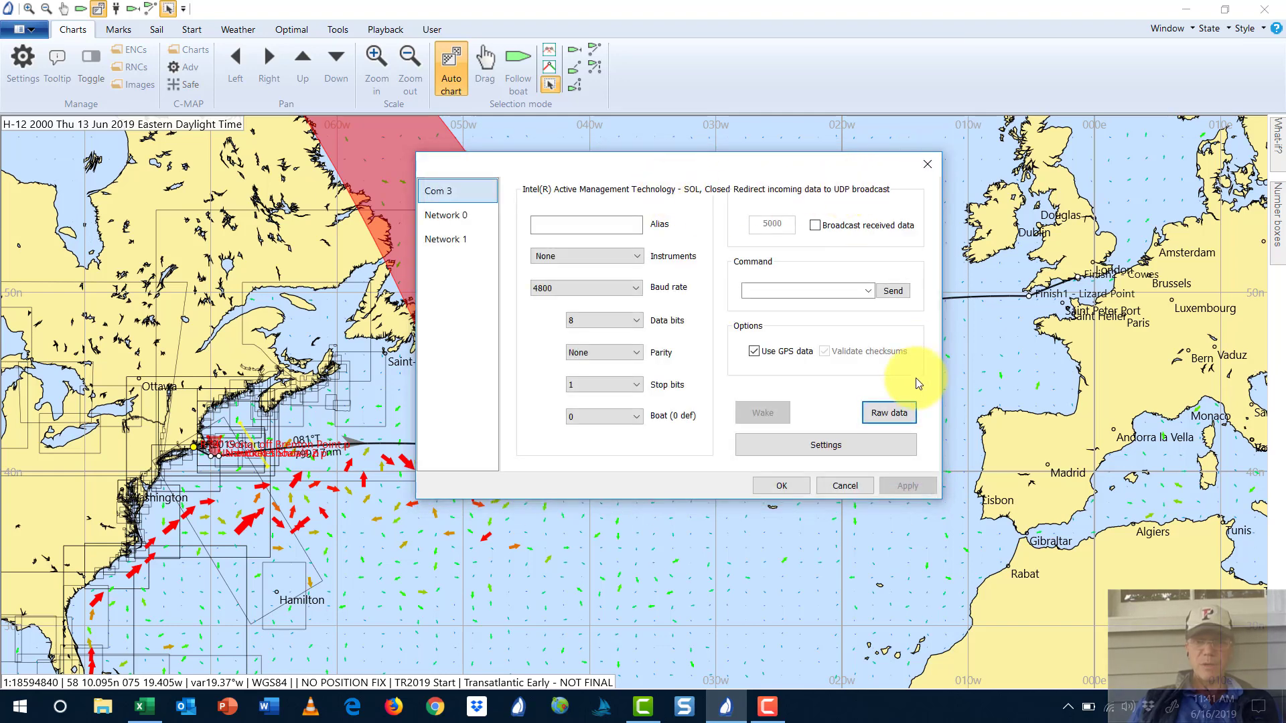
Review Com 3's alternating, Exp cals and Exp Calcs settings, and leave them without saving changes
{"action": "left_click", "coordinate": [814, 444]}
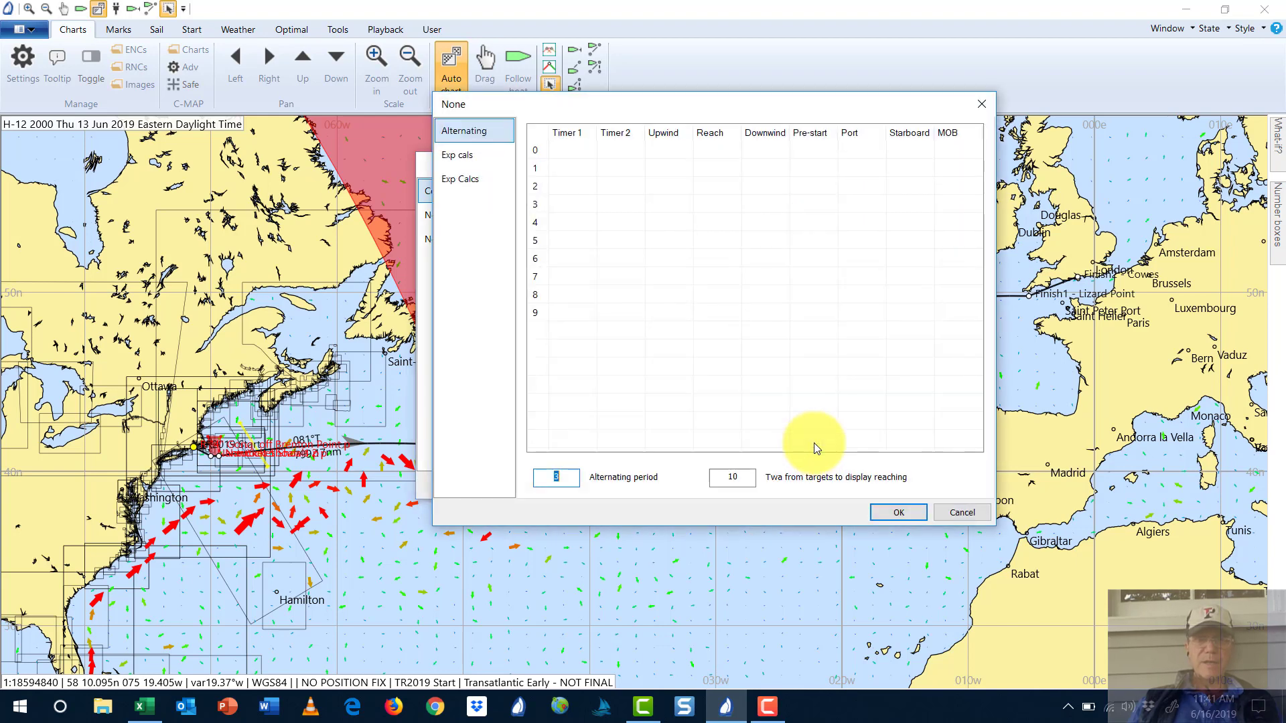
{"action": "left_click", "coordinate": [472, 152]}
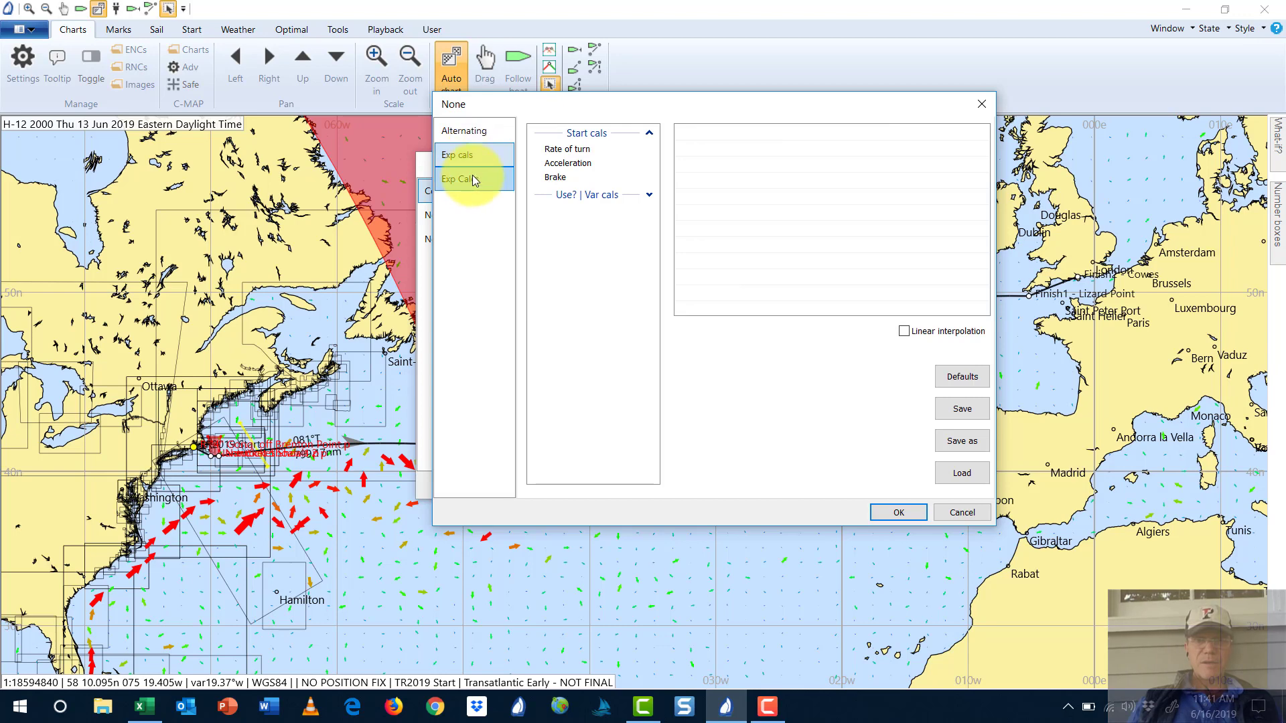
{"action": "left_click", "coordinate": [465, 185]}
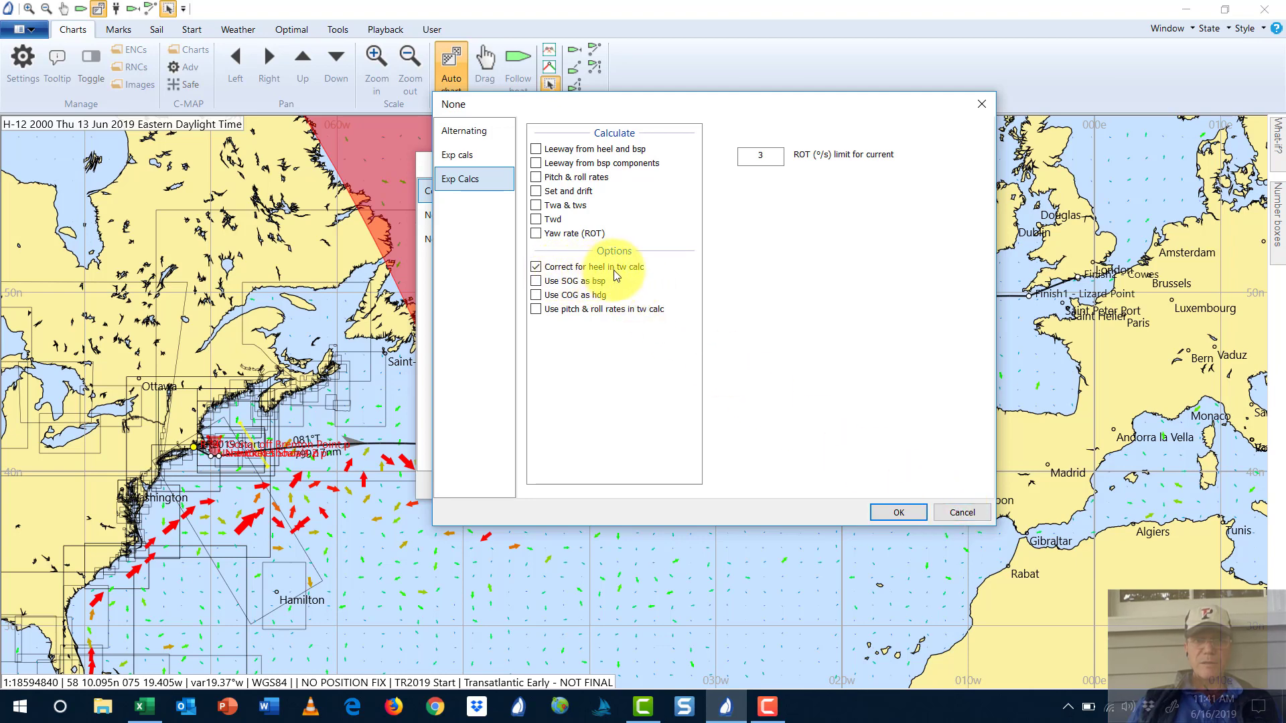
{"action": "left_click", "coordinate": [954, 513]}
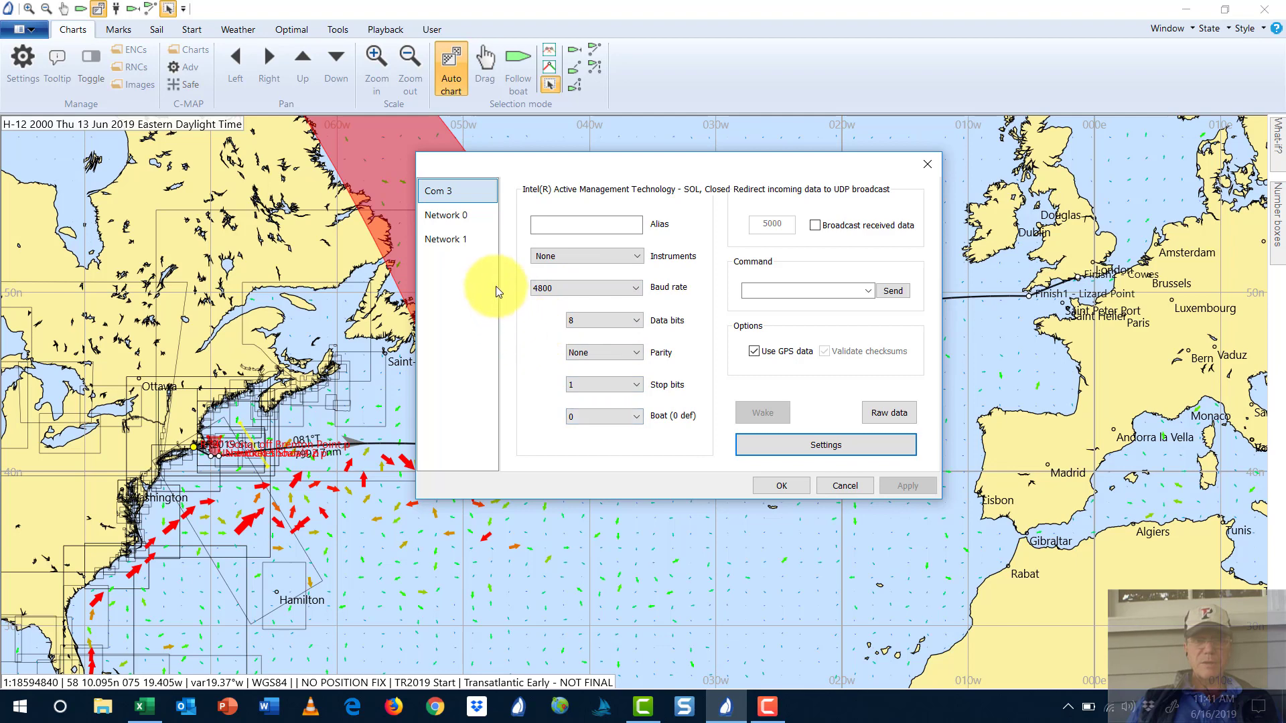
View the raw instrument data for the Network 0 connection, and close the readout
{"action": "left_click", "coordinate": [456, 216]}
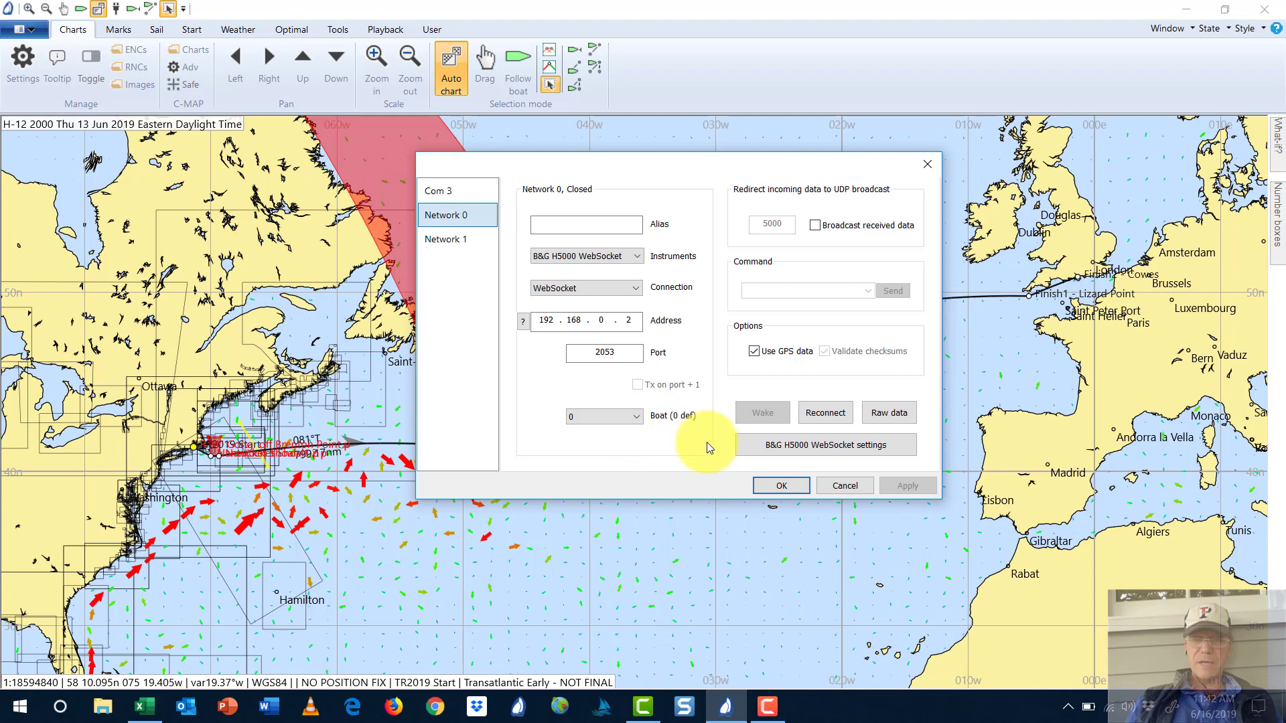
{"action": "left_click", "coordinate": [889, 413]}
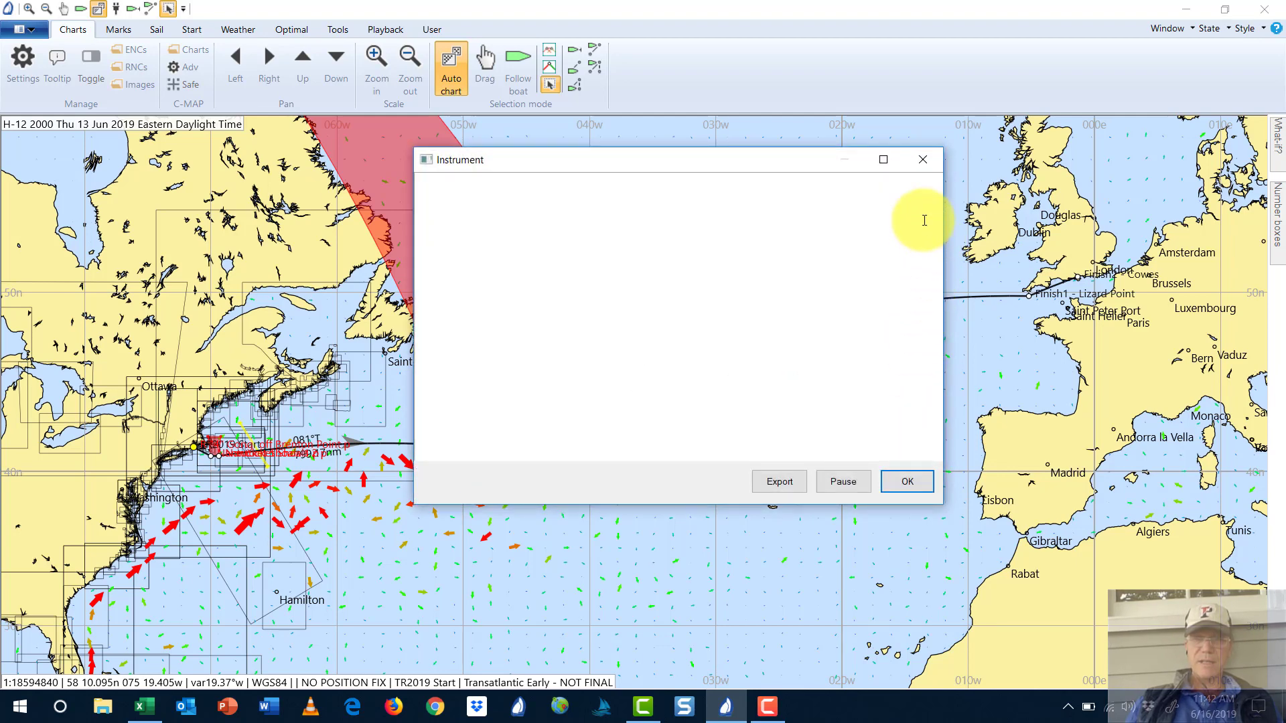
{"action": "left_click", "coordinate": [924, 160]}
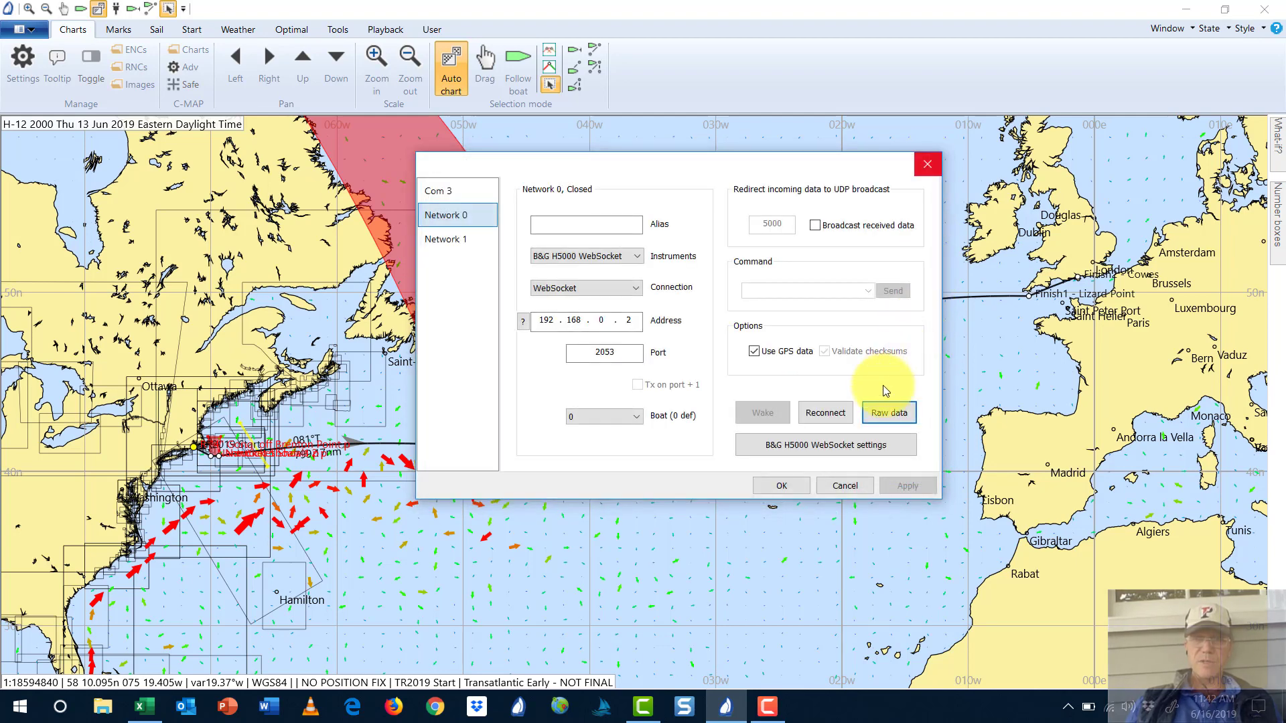
Review Network 0's B&G H5000 WebSocket settings from H5000 and custom channels through polars, alternating, Exp cals and Exp Calcs, and cancel
{"action": "left_click", "coordinate": [821, 444]}
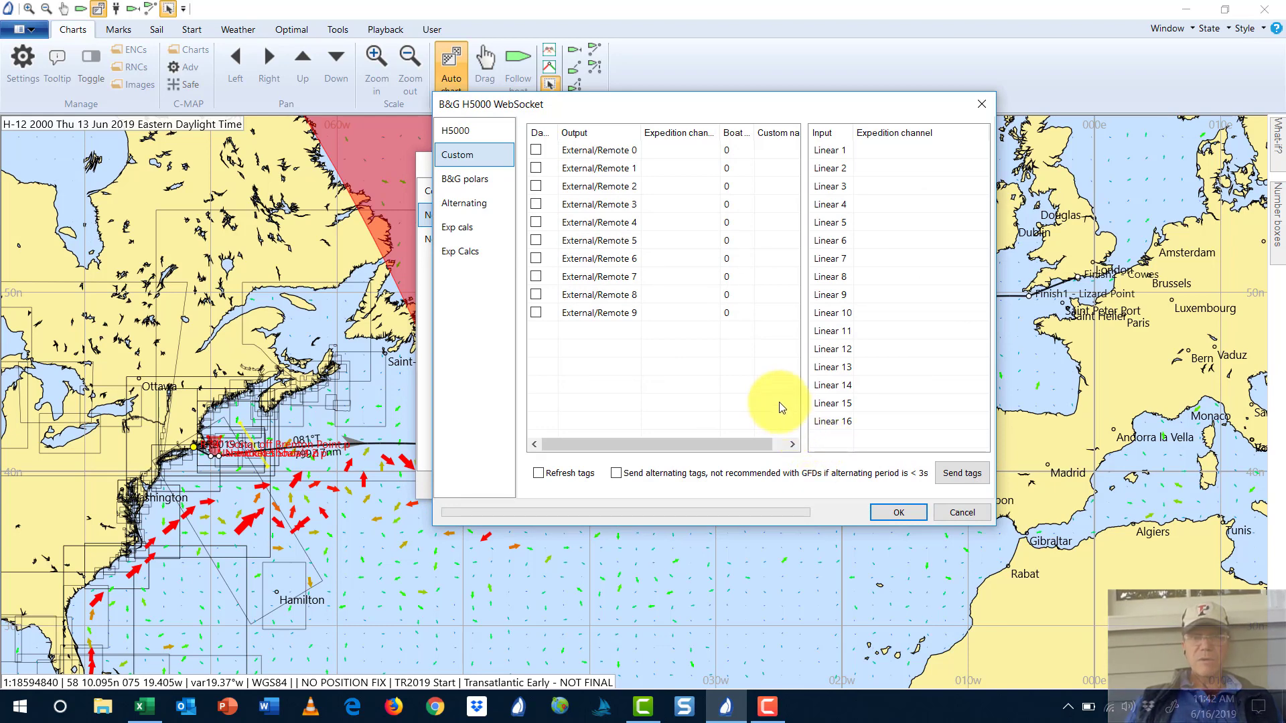
{"action": "left_click", "coordinate": [481, 136]}
{"action": "left_click", "coordinate": [473, 153]}
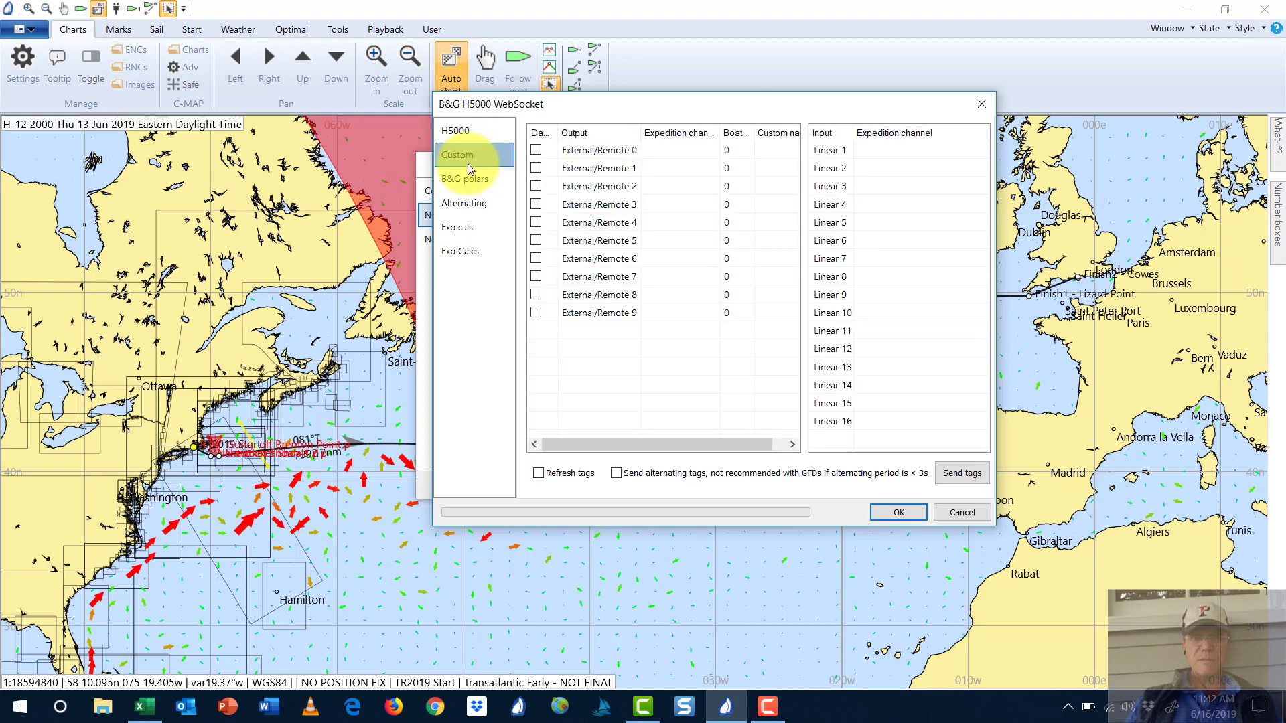
{"action": "left_click", "coordinate": [465, 180]}
{"action": "left_click", "coordinate": [461, 202]}
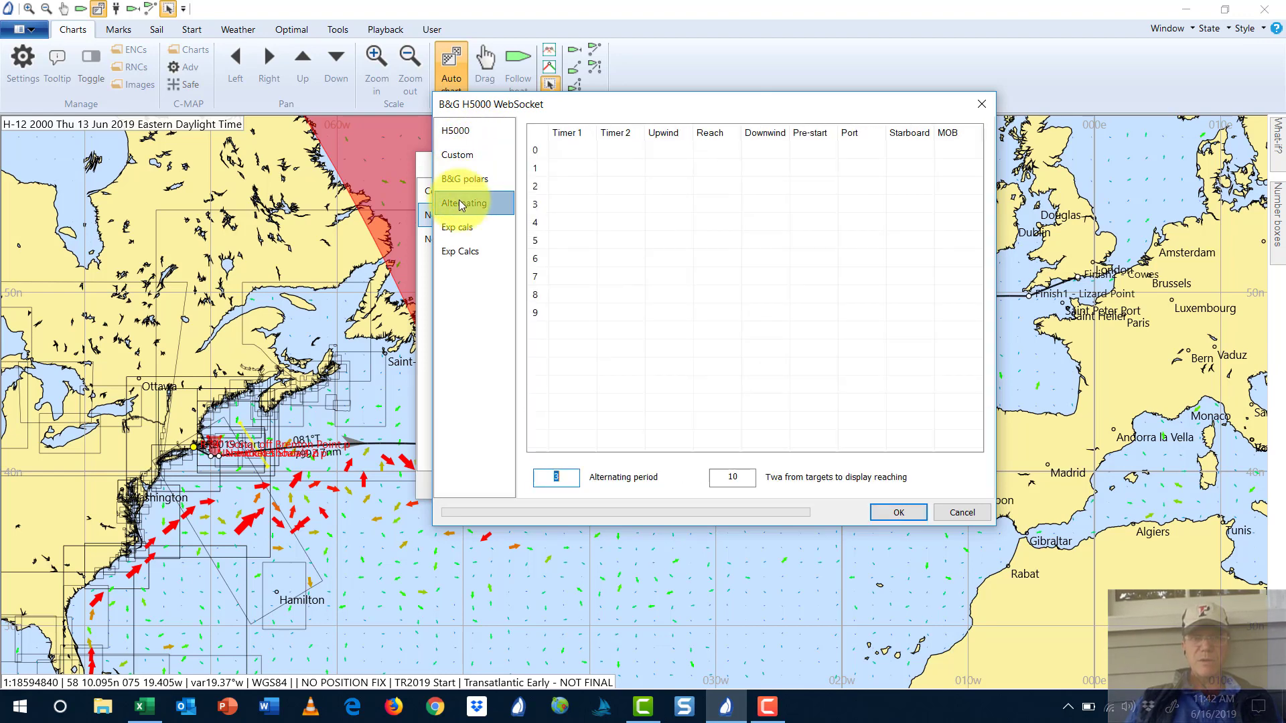
{"action": "left_click", "coordinate": [458, 229]}
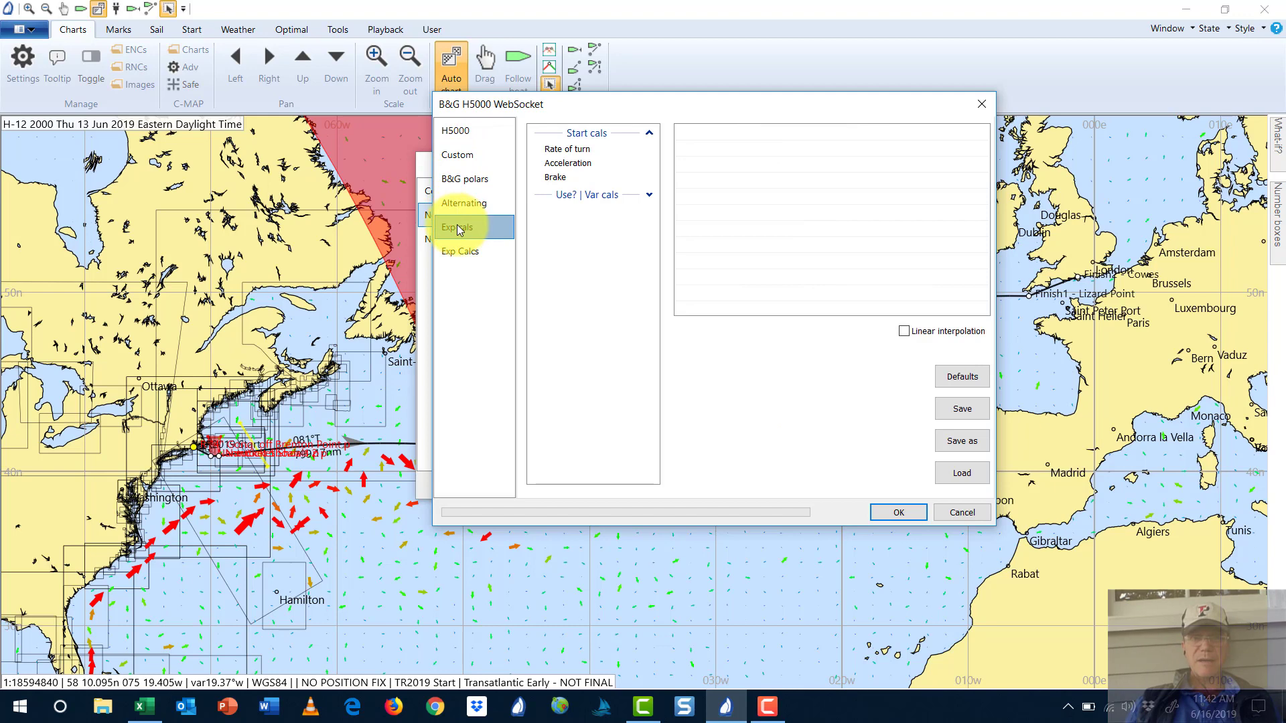
{"action": "left_click", "coordinate": [459, 252]}
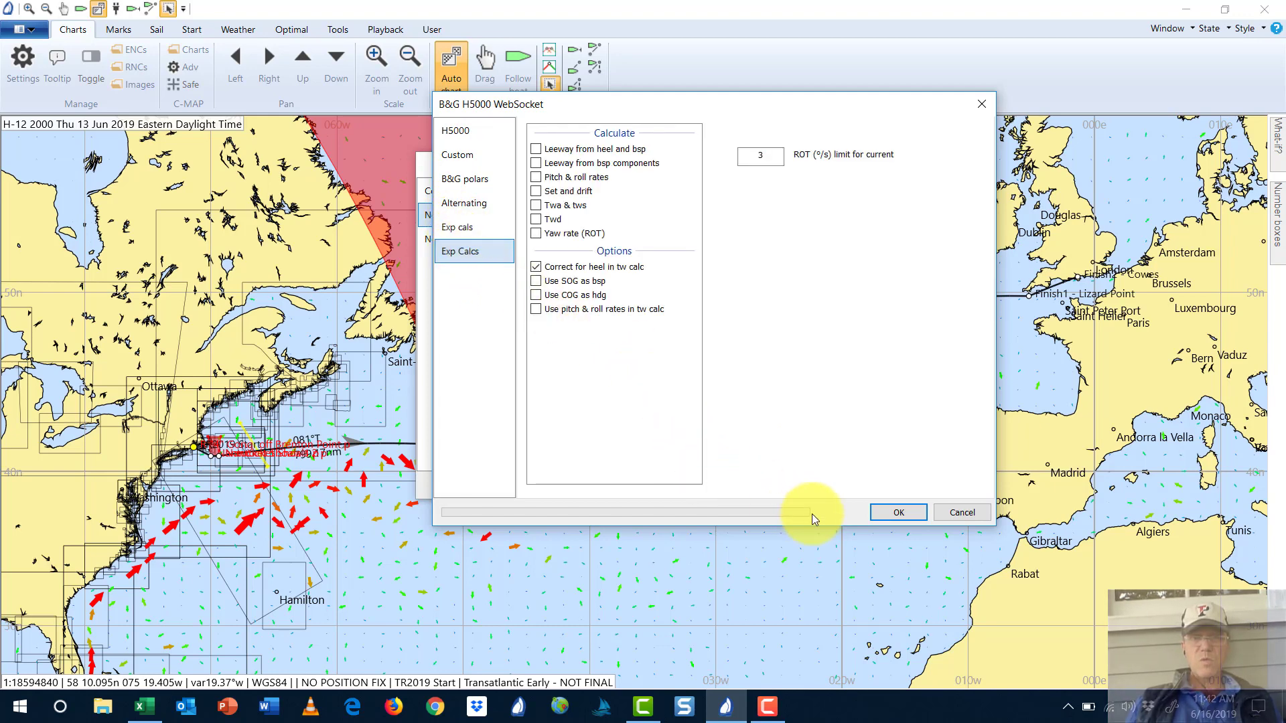
{"action": "left_click", "coordinate": [946, 516]}
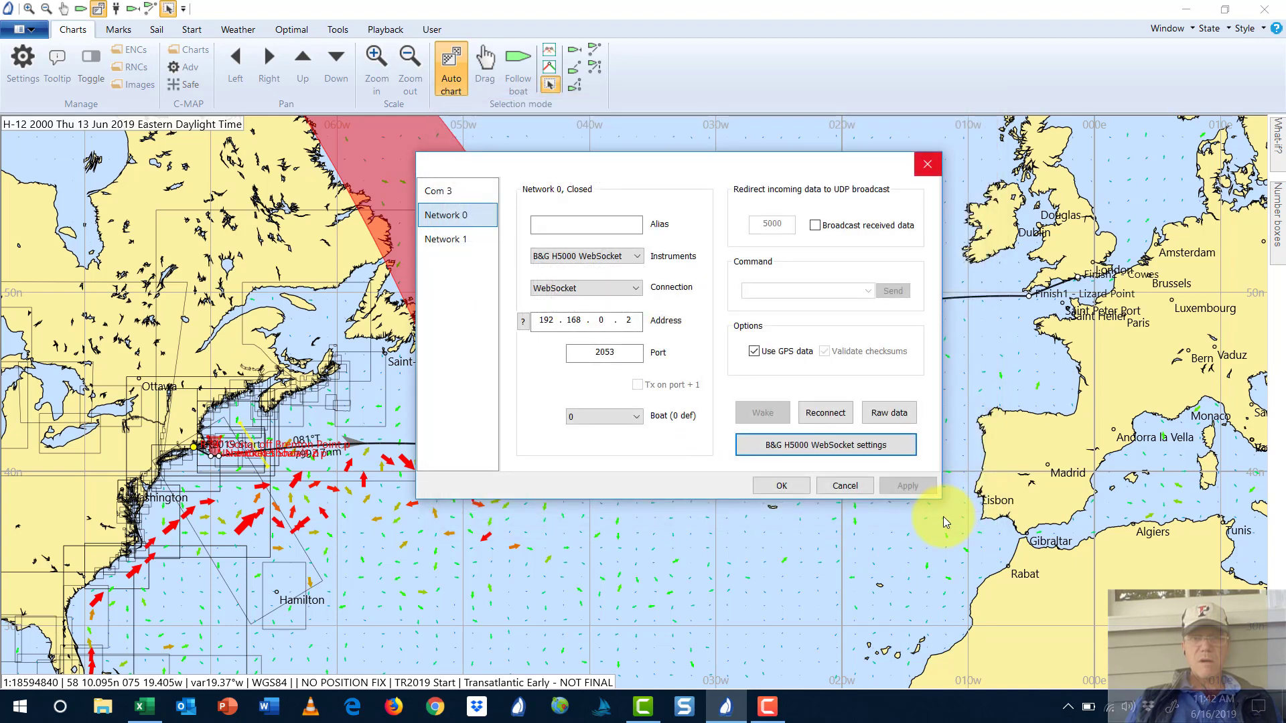
Review the custom outputs and the receive filter in Network 1's Expedition settings, and cancel without changes
{"action": "left_click", "coordinate": [435, 242]}
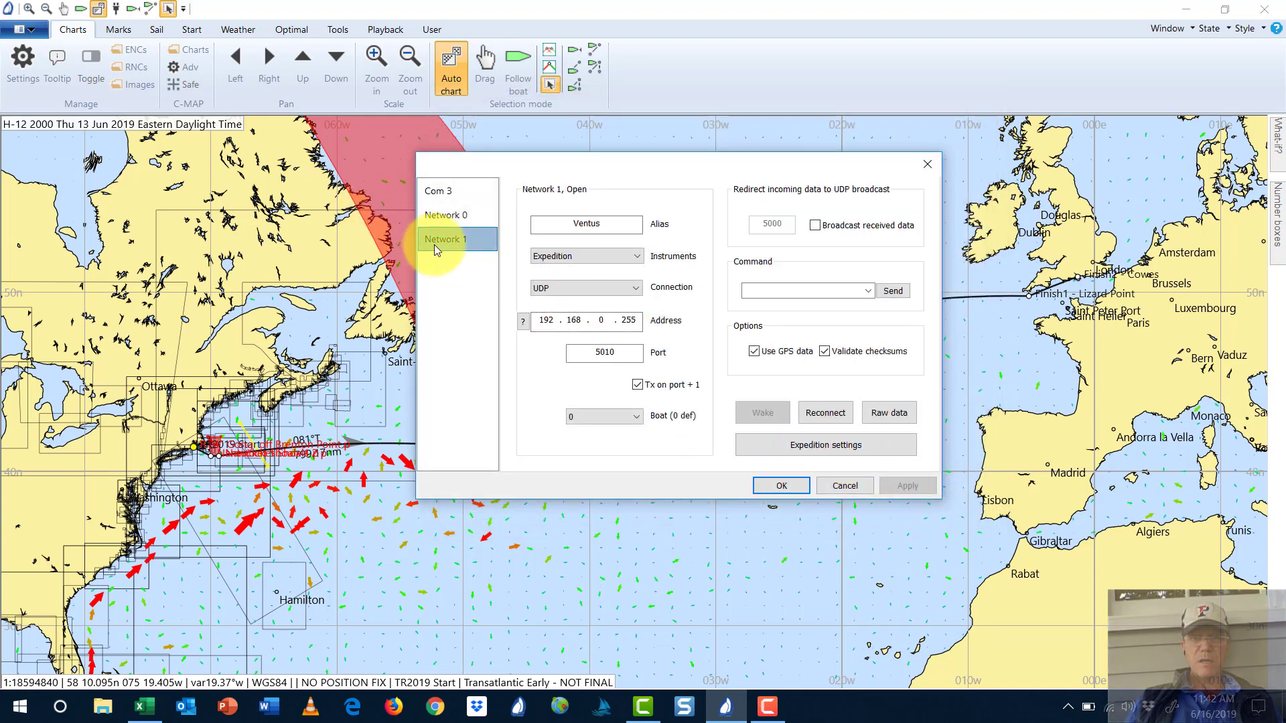
{"action": "left_click", "coordinate": [841, 452]}
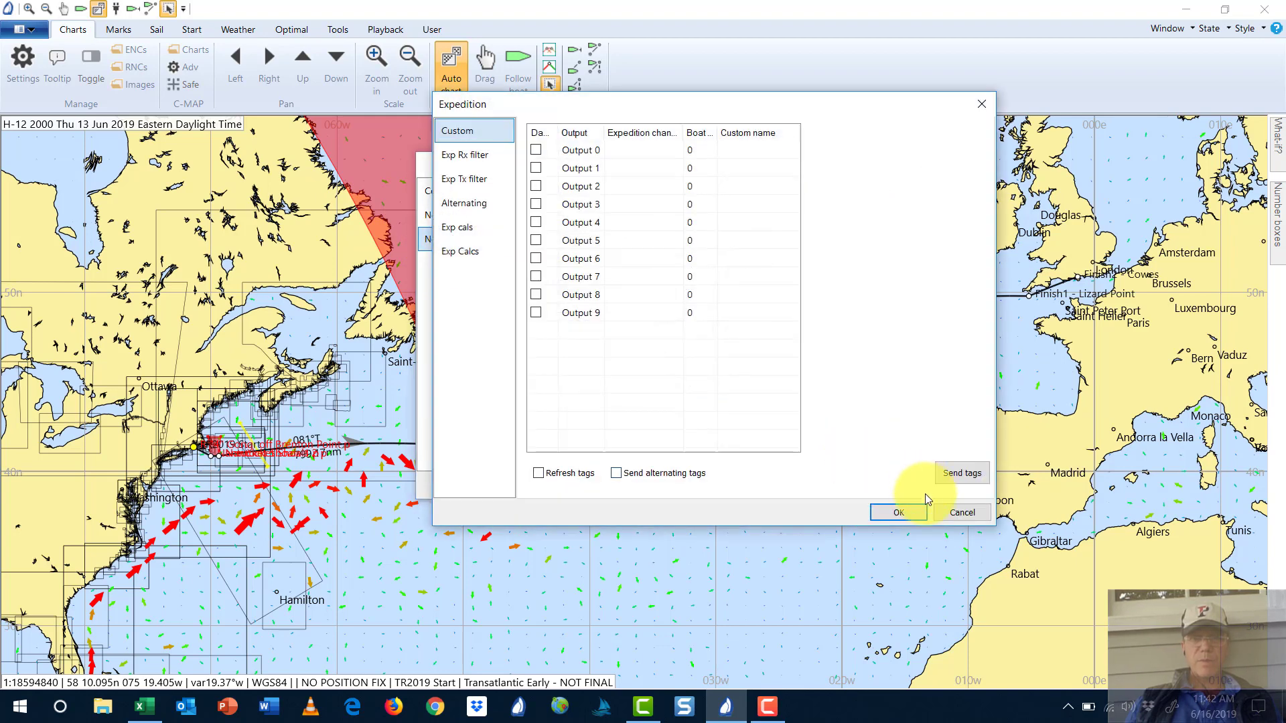
{"action": "left_click", "coordinate": [956, 517]}
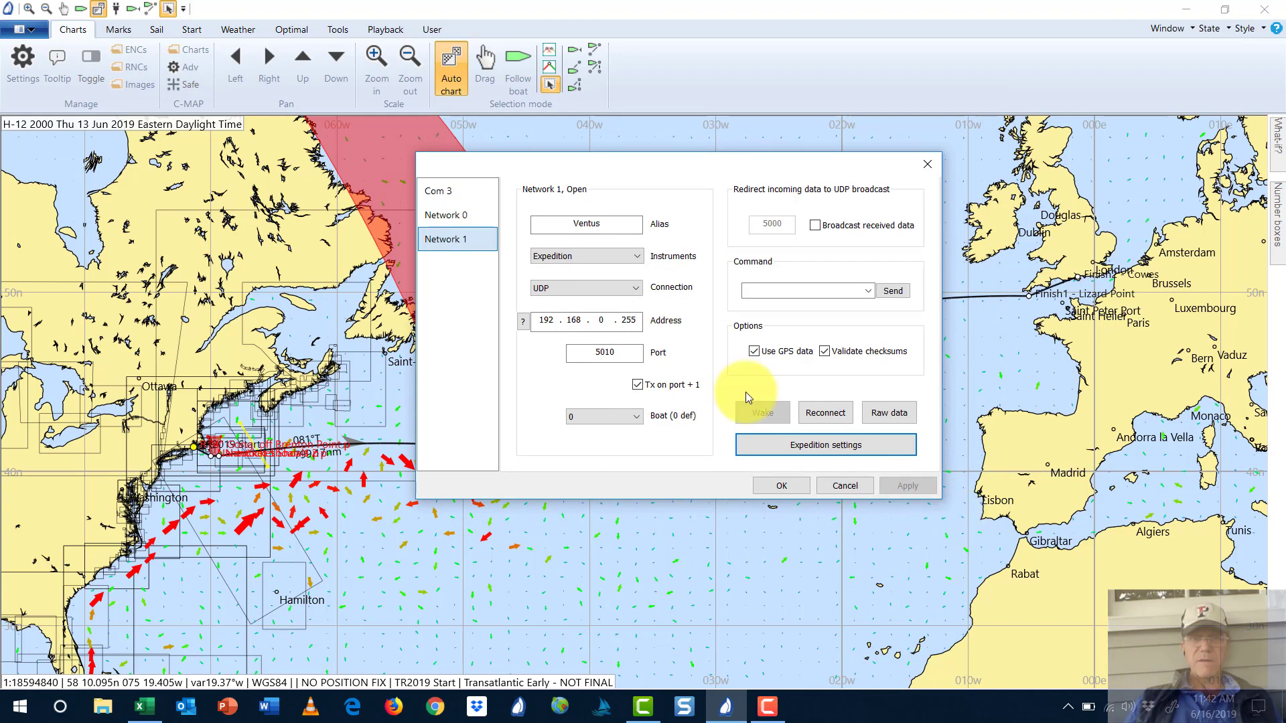
{"action": "left_click", "coordinate": [847, 448]}
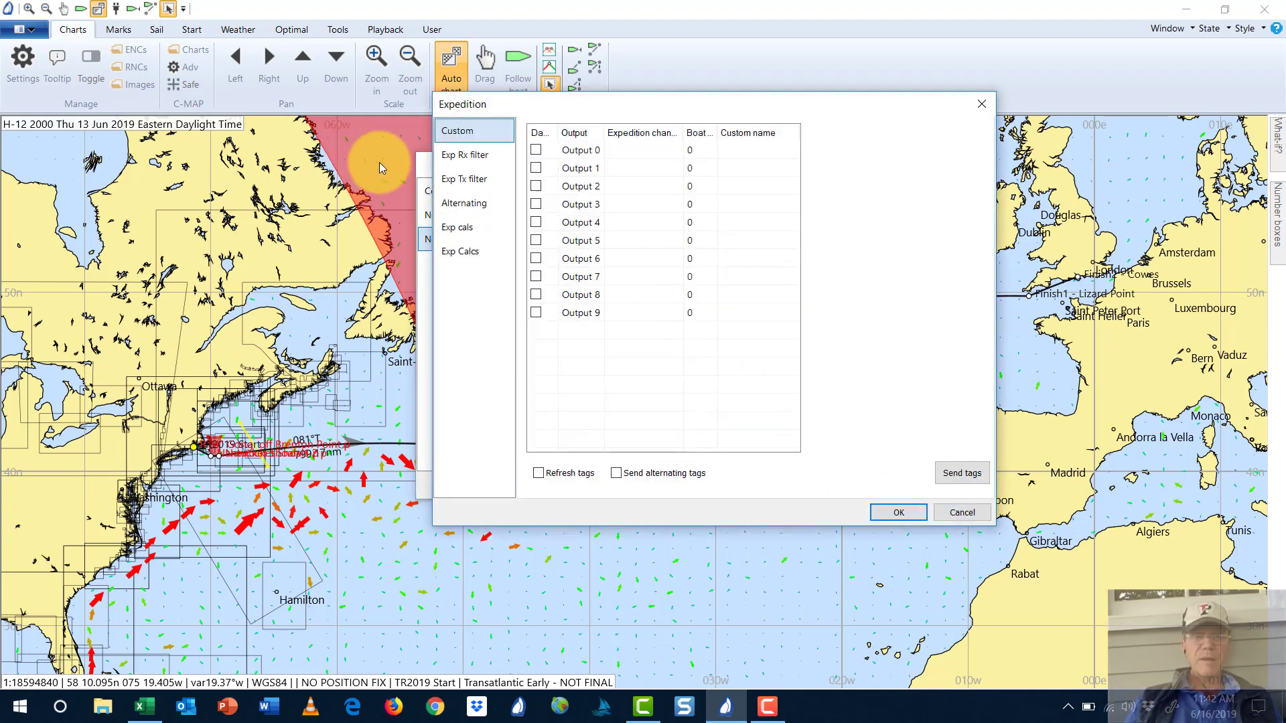
{"action": "left_click", "coordinate": [454, 156]}
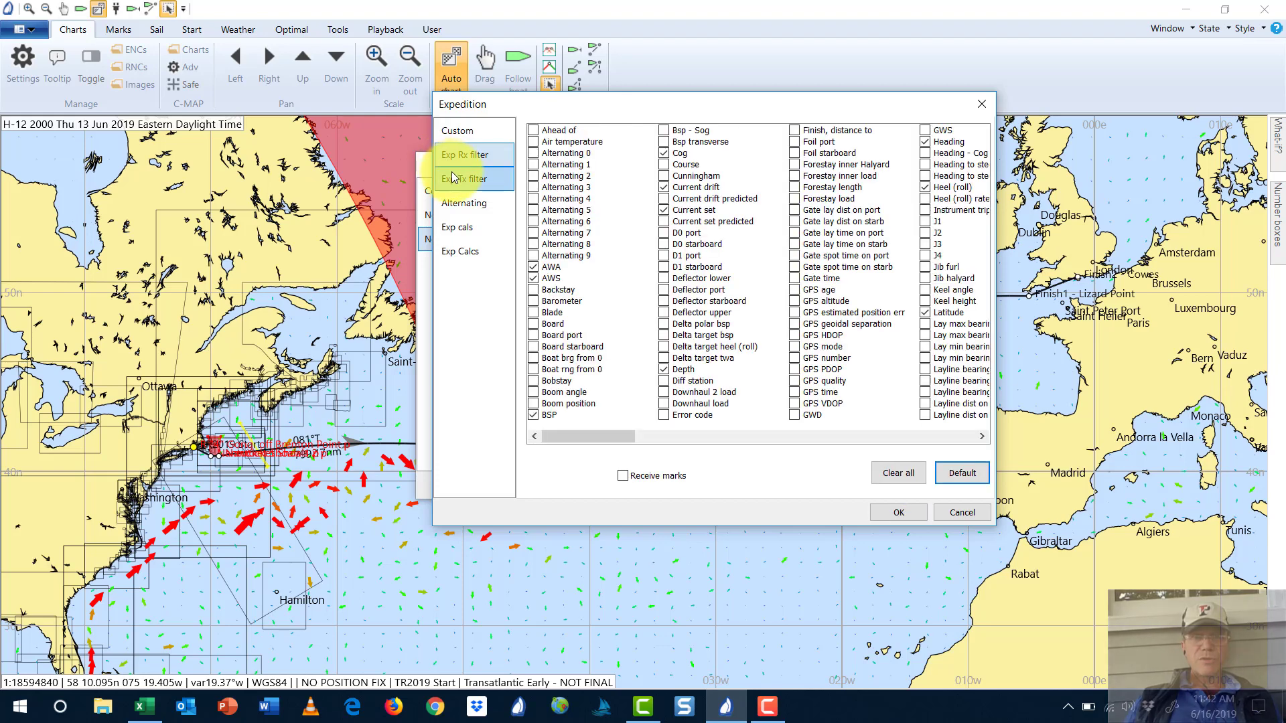
{"action": "left_click", "coordinate": [457, 131]}
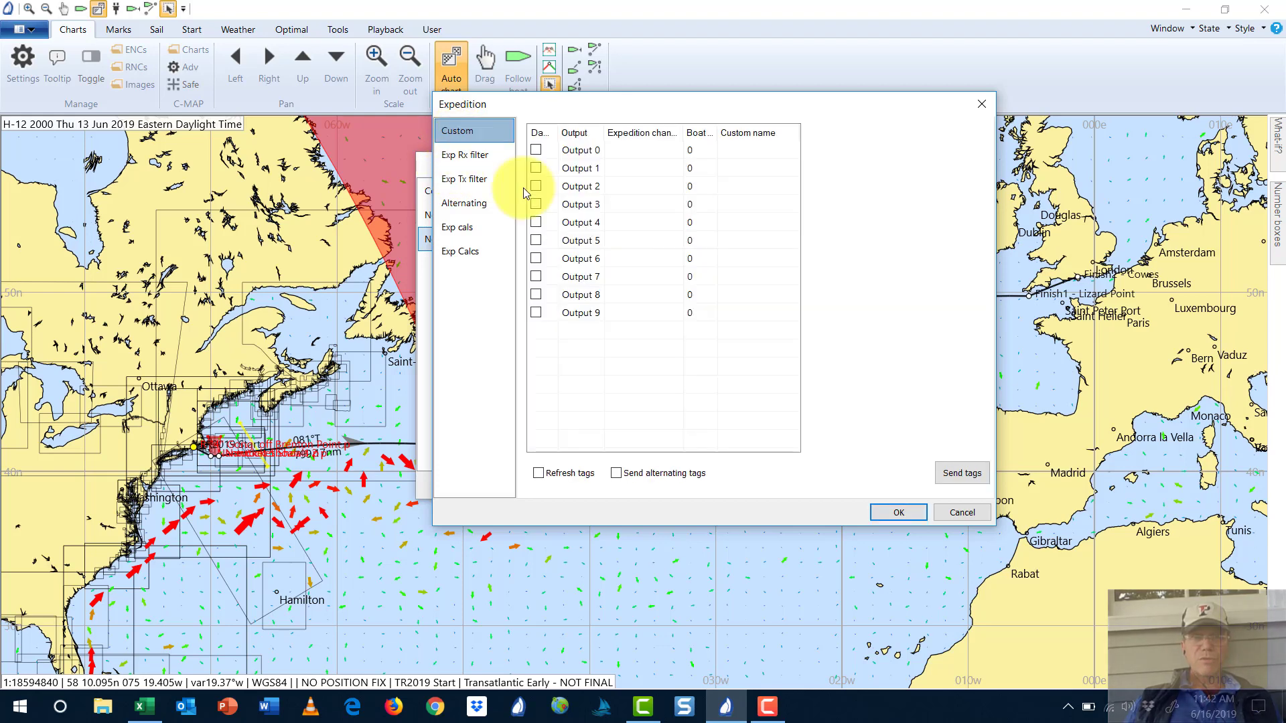
{"action": "left_click", "coordinate": [962, 513]}
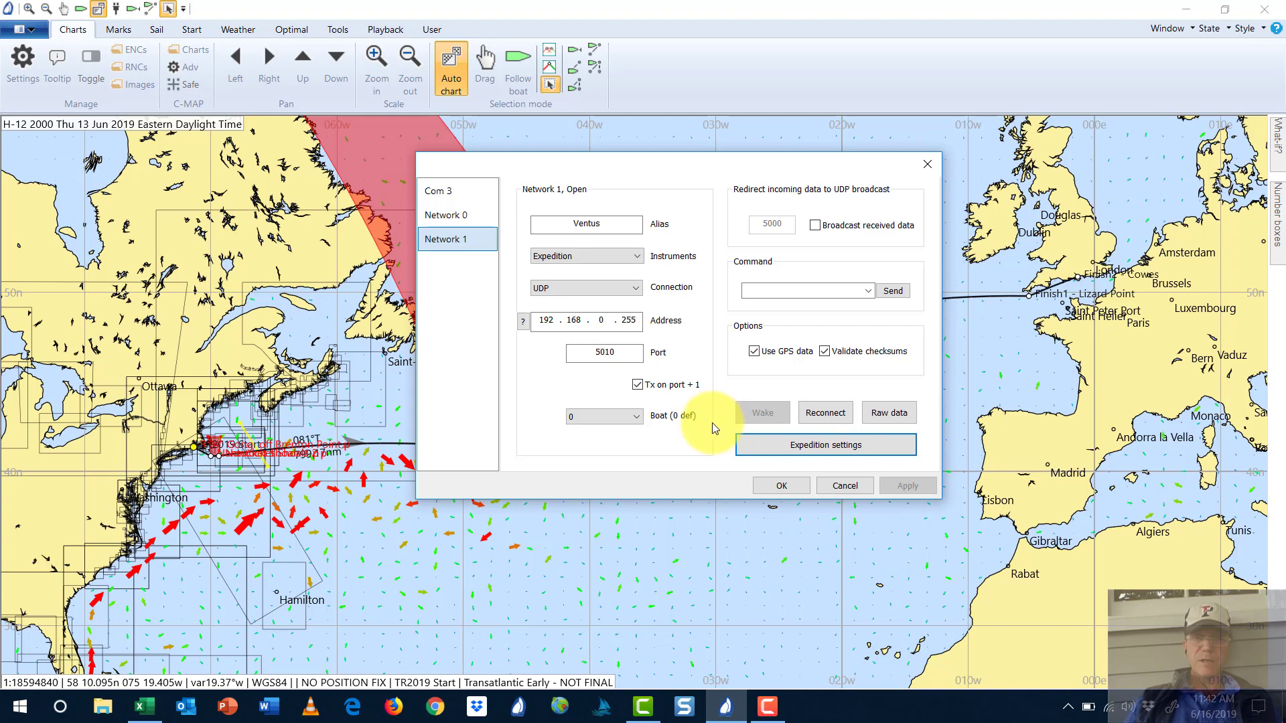
Examine every channel in the receive filter of Network 1's Expedition settings, from Ahead of to XTE, and accept the dialog
{"action": "left_click", "coordinate": [791, 441]}
{"action": "left_click", "coordinate": [472, 159]}
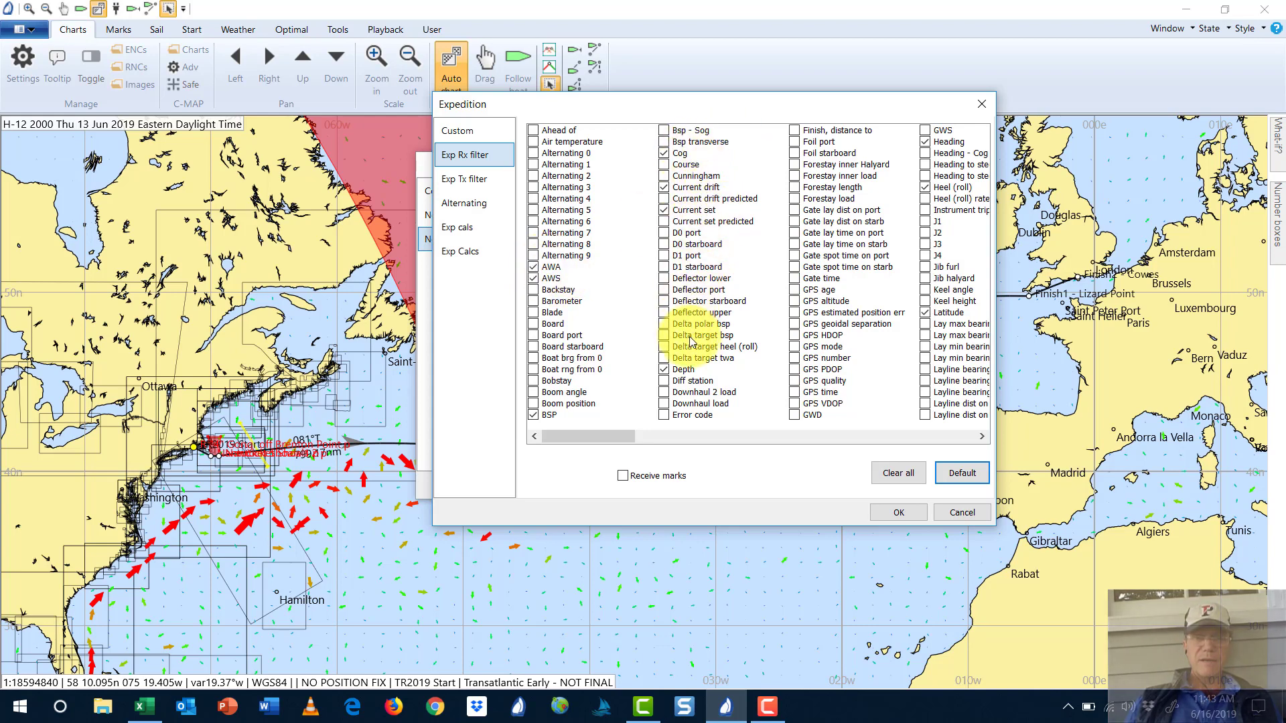
{"action": "left_click", "coordinate": [982, 437]}
{"action": "left_click", "coordinate": [981, 437]}
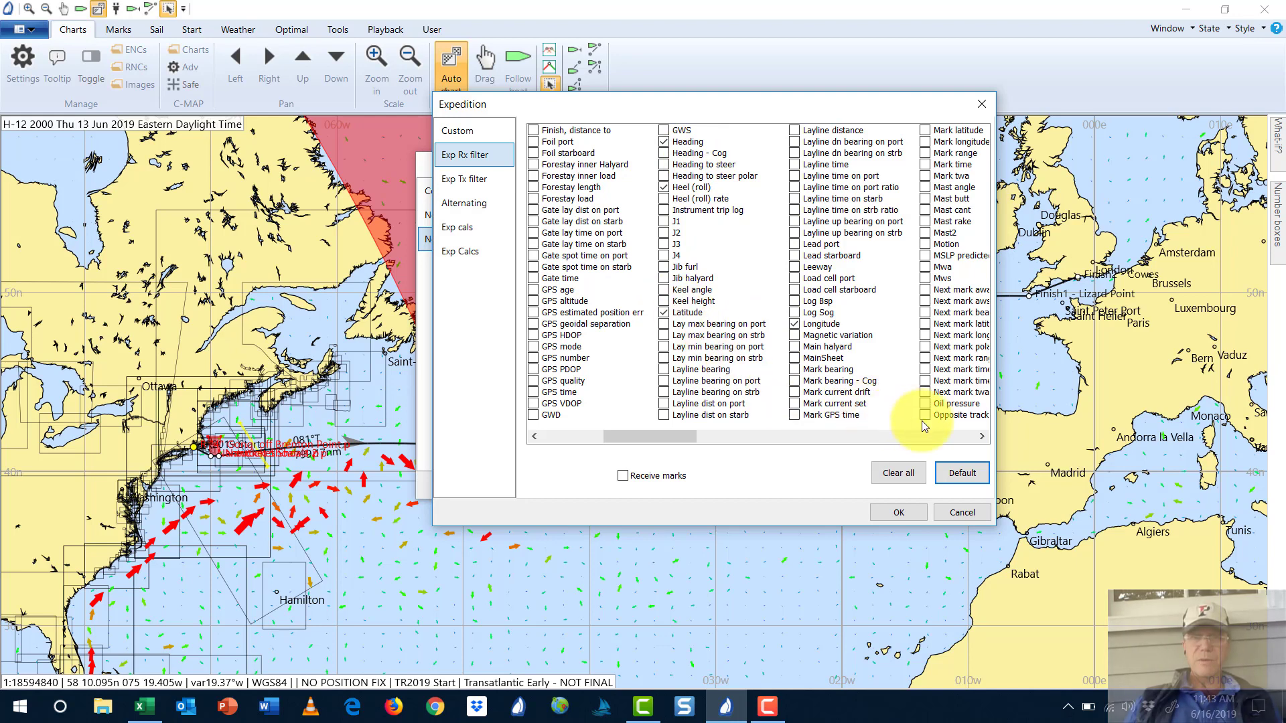
{"action": "left_click", "coordinate": [982, 437]}
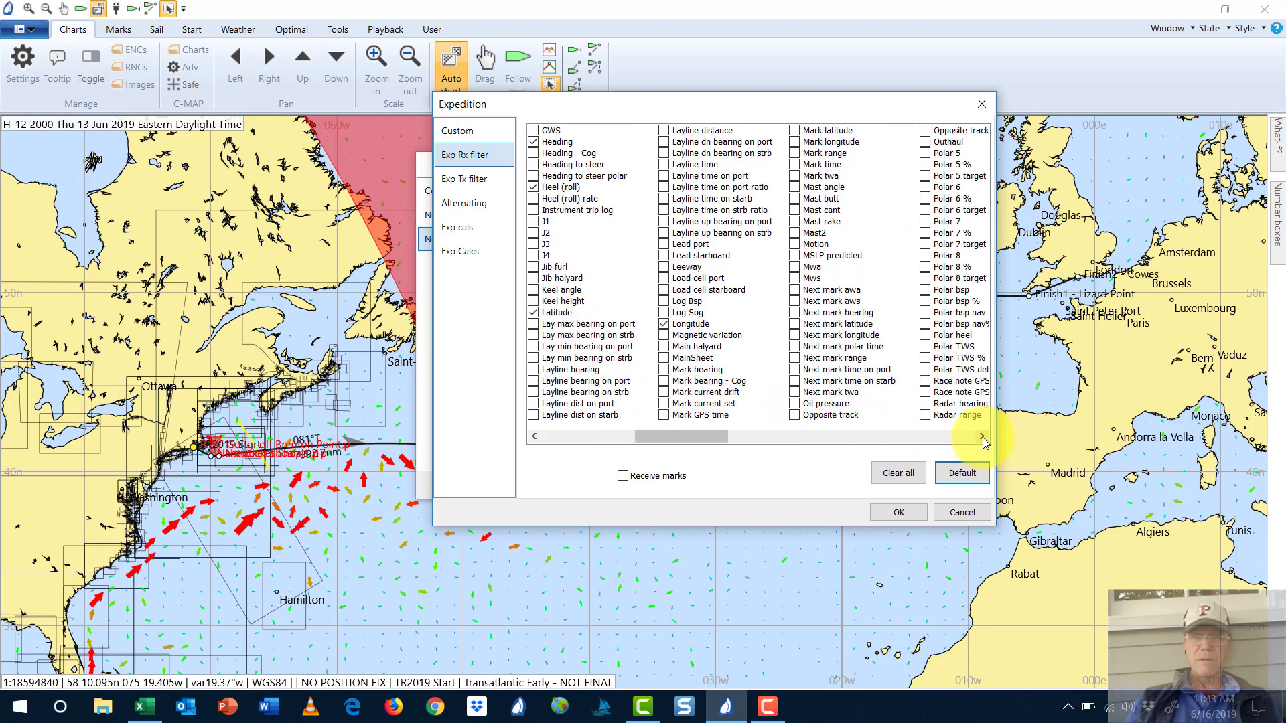
{"action": "left_click", "coordinate": [982, 436]}
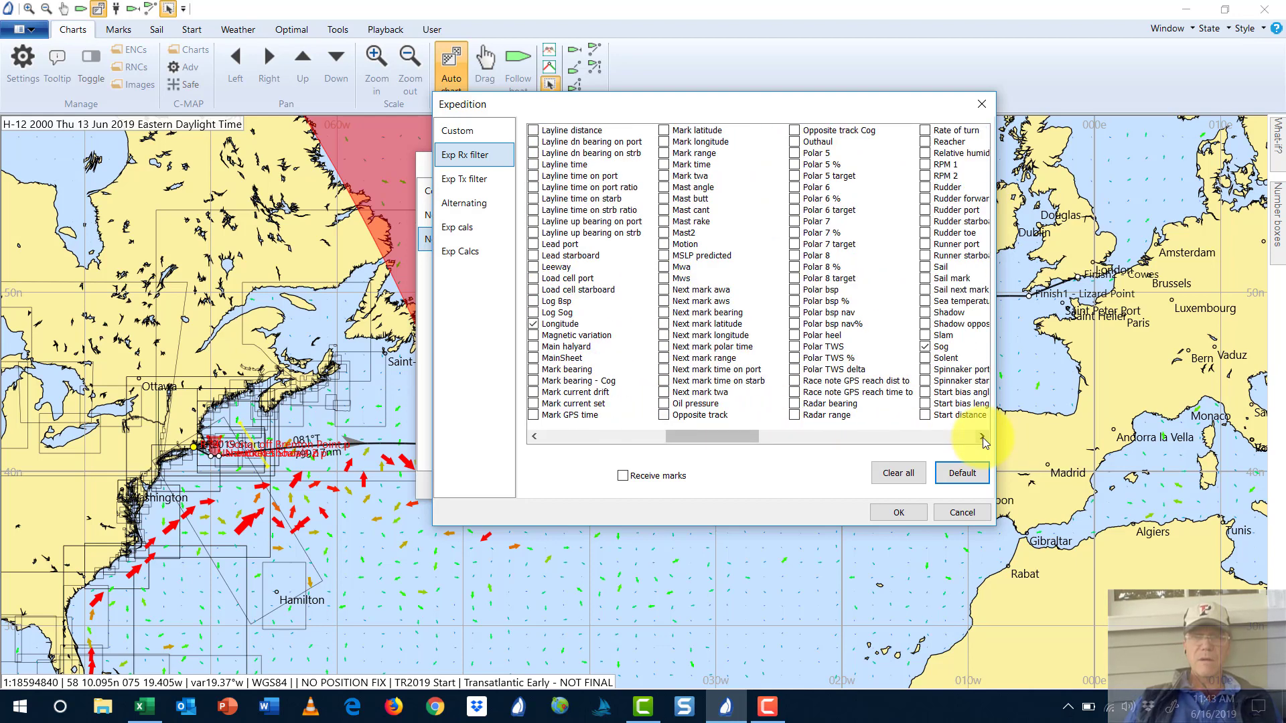
{"action": "left_click", "coordinate": [983, 436]}
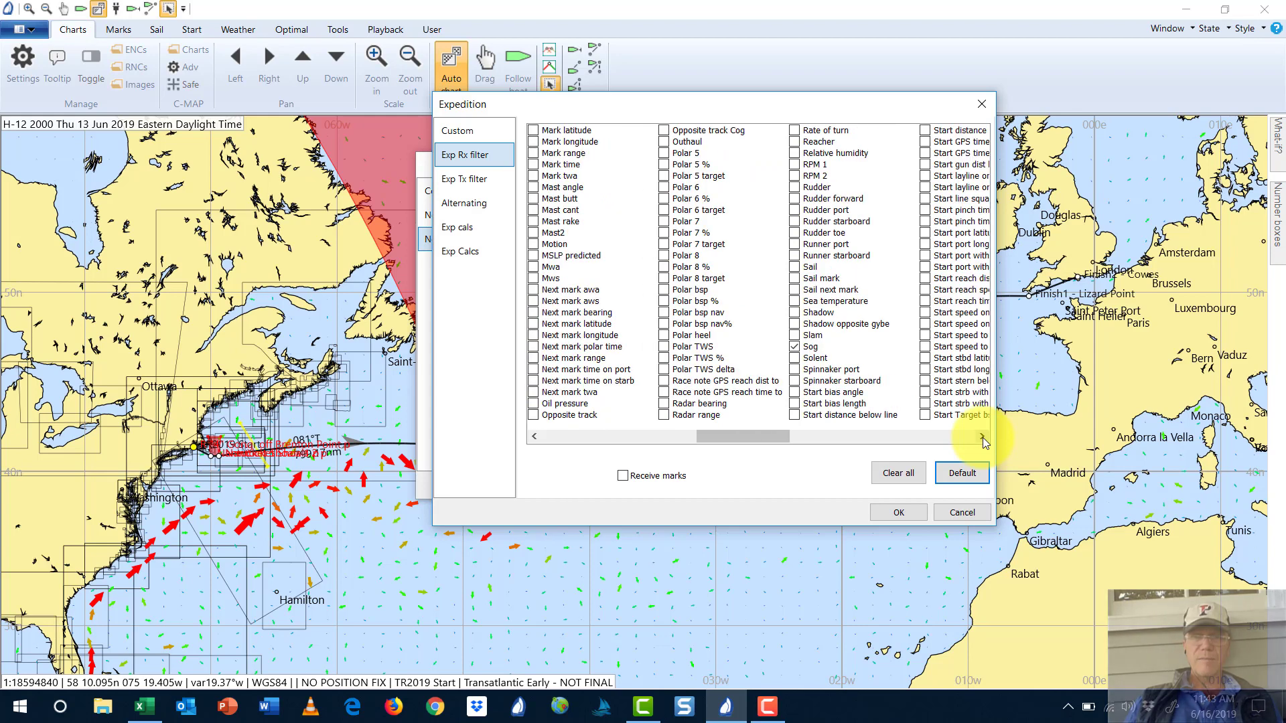
{"action": "left_click", "coordinate": [982, 437]}
{"action": "left_click", "coordinate": [982, 437]}
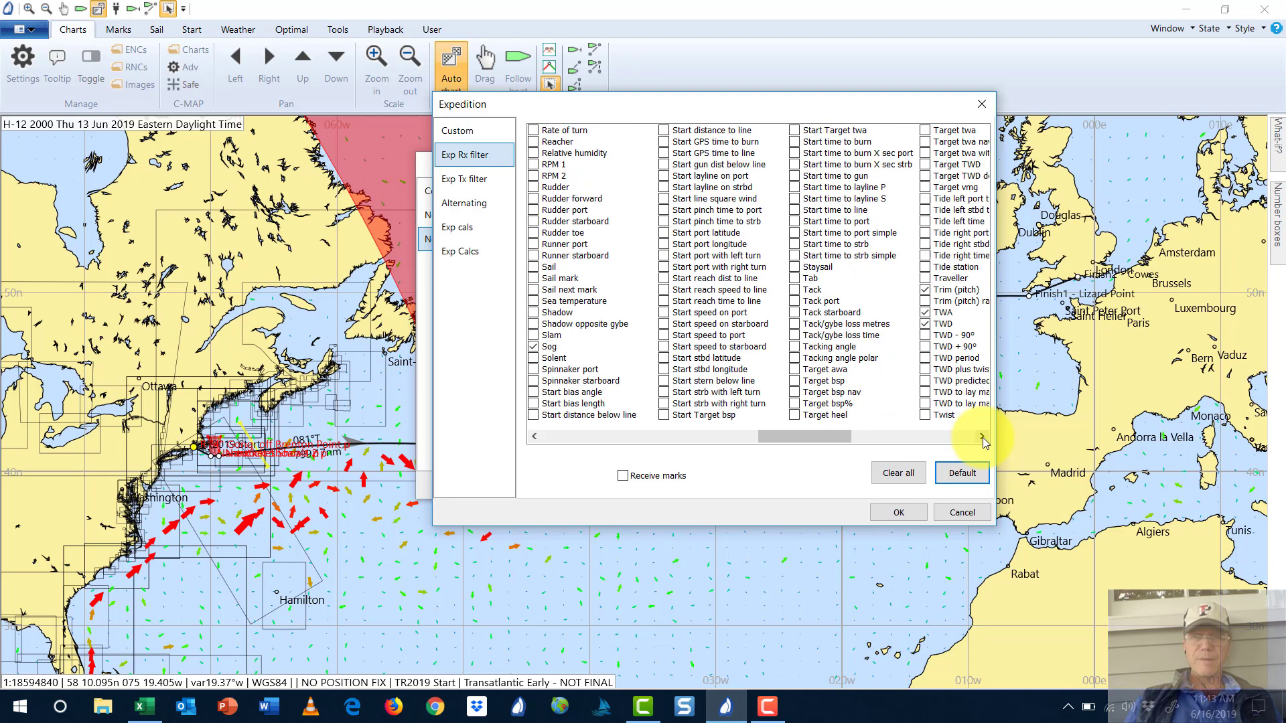
{"action": "left_click", "coordinate": [982, 437]}
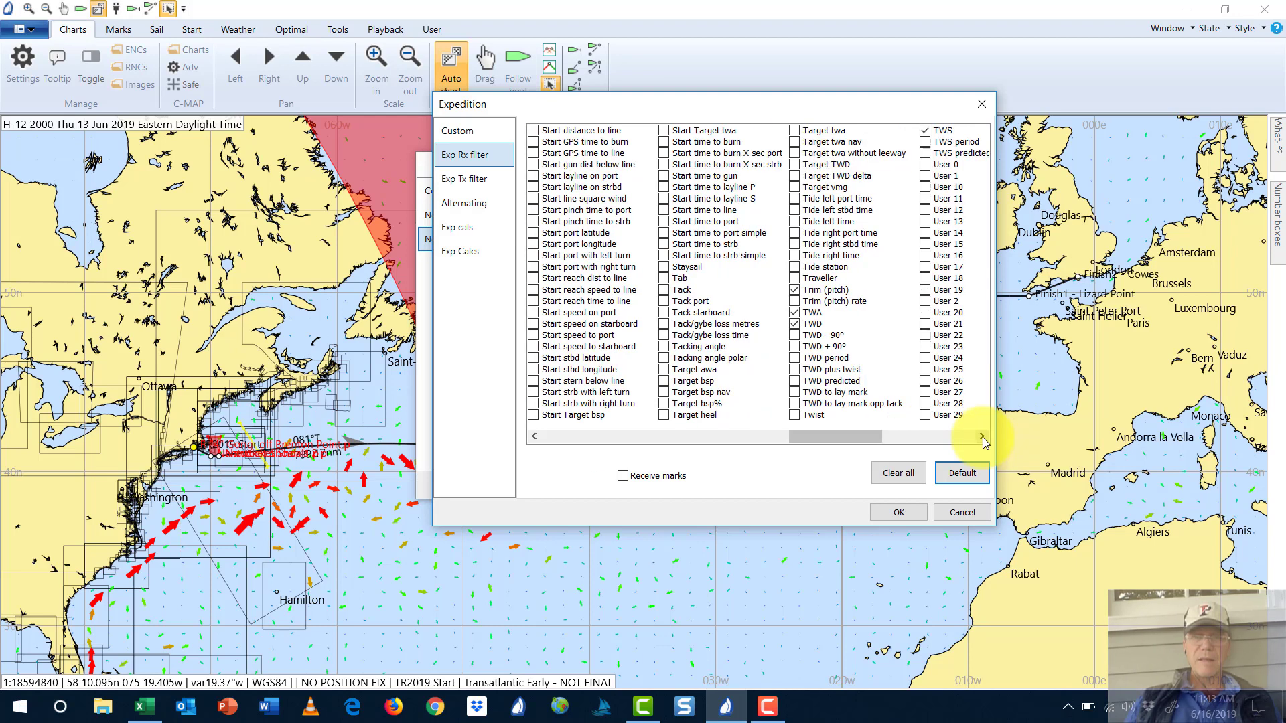
{"action": "left_click", "coordinate": [983, 437]}
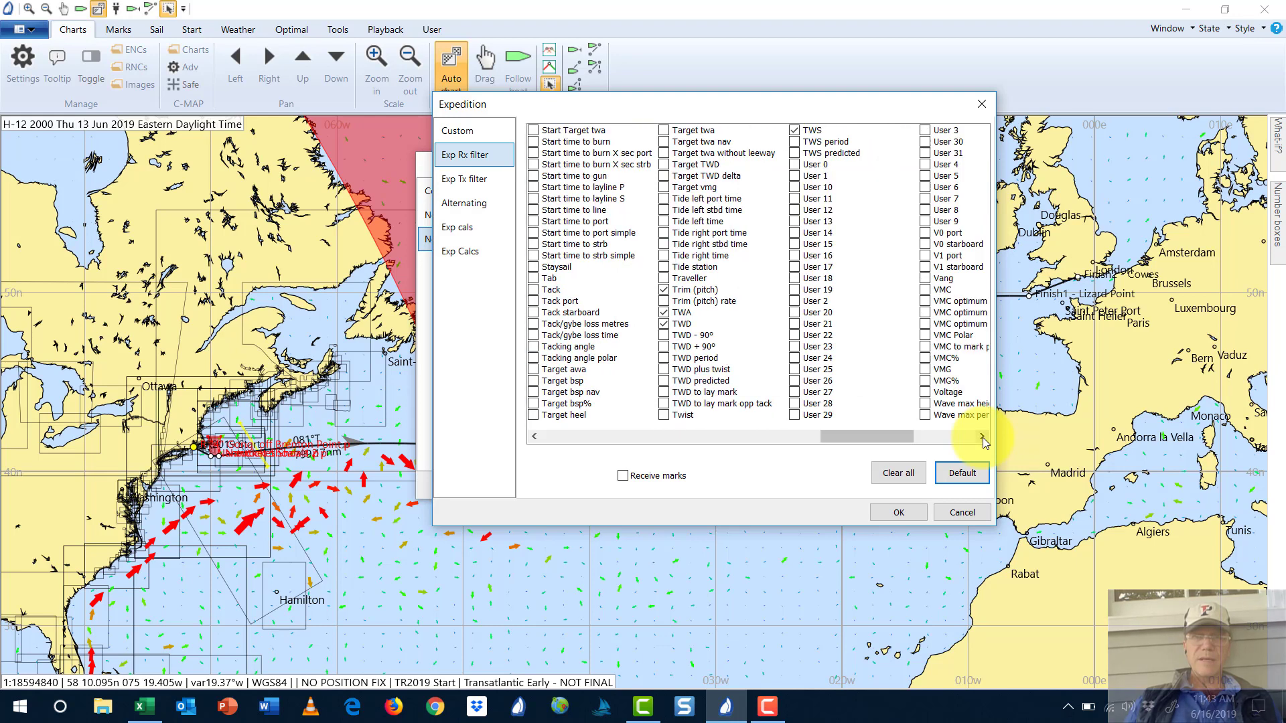
{"action": "left_click", "coordinate": [982, 437]}
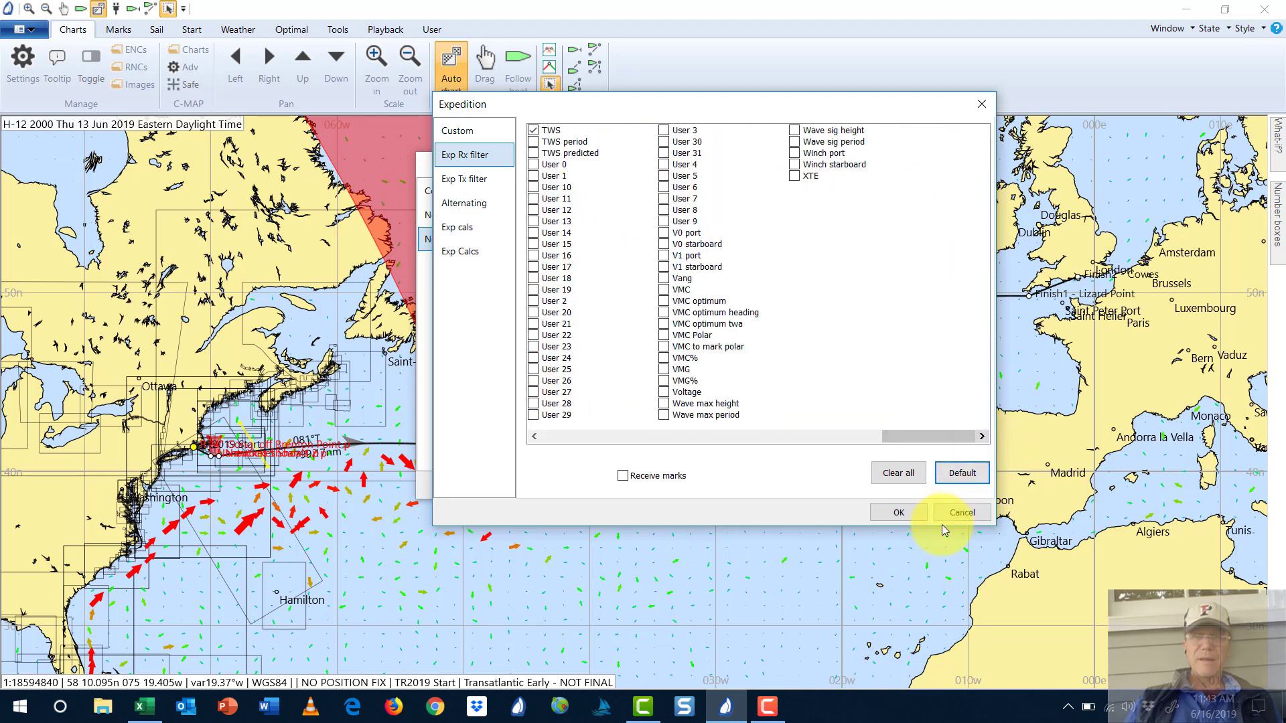
{"action": "left_click", "coordinate": [899, 513]}
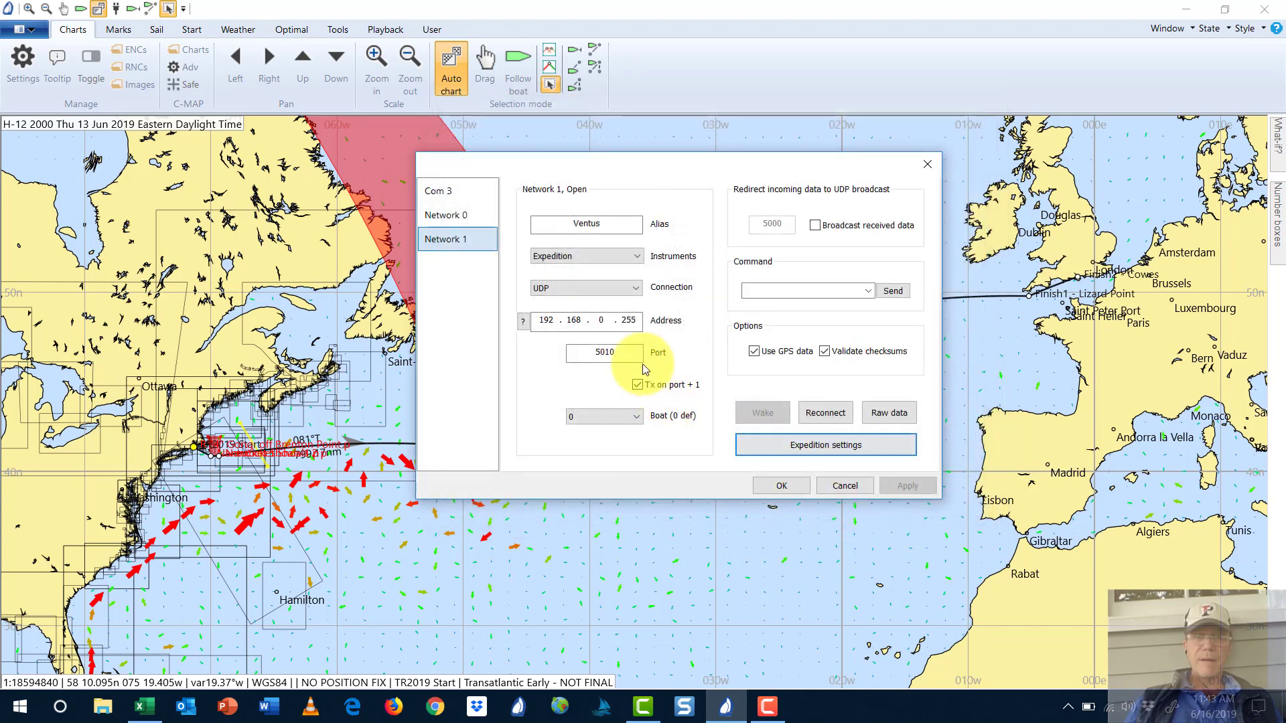
Examine all channels selected in the transmit filter of Network 1's Expedition settings, through to XTE, and accept the dialog
{"action": "left_click", "coordinate": [864, 444]}
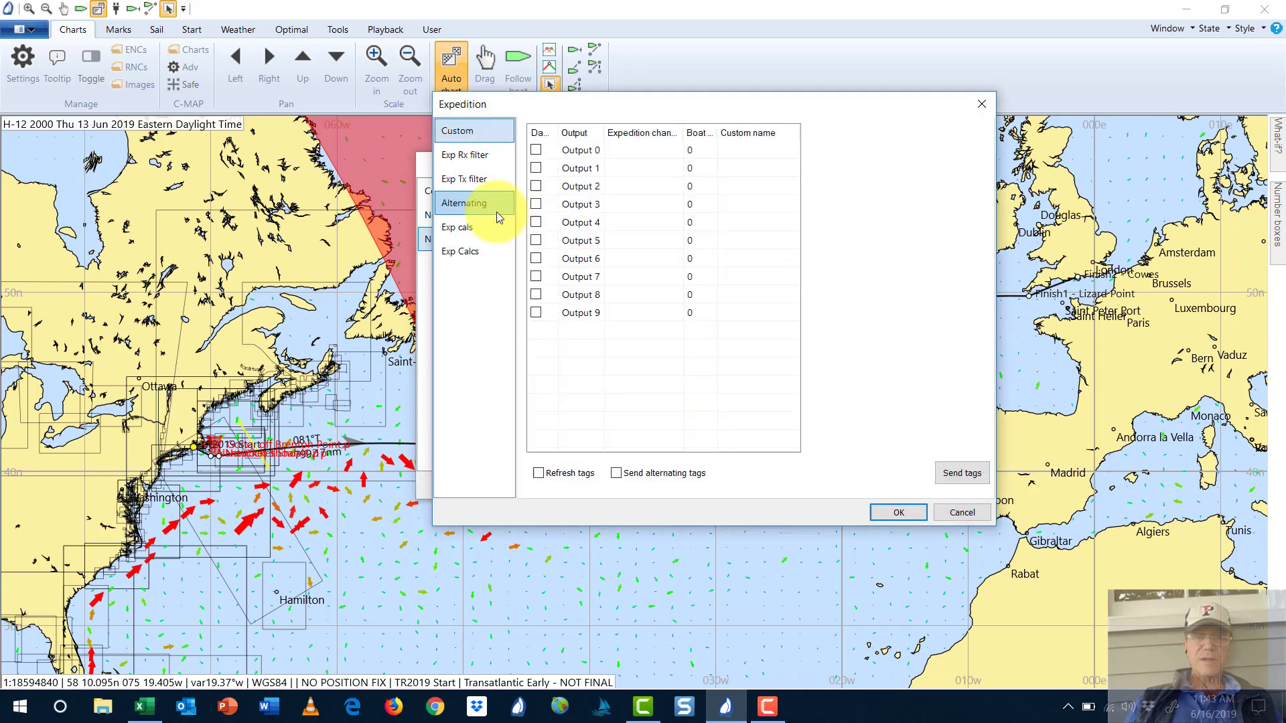
{"action": "left_click", "coordinate": [464, 180]}
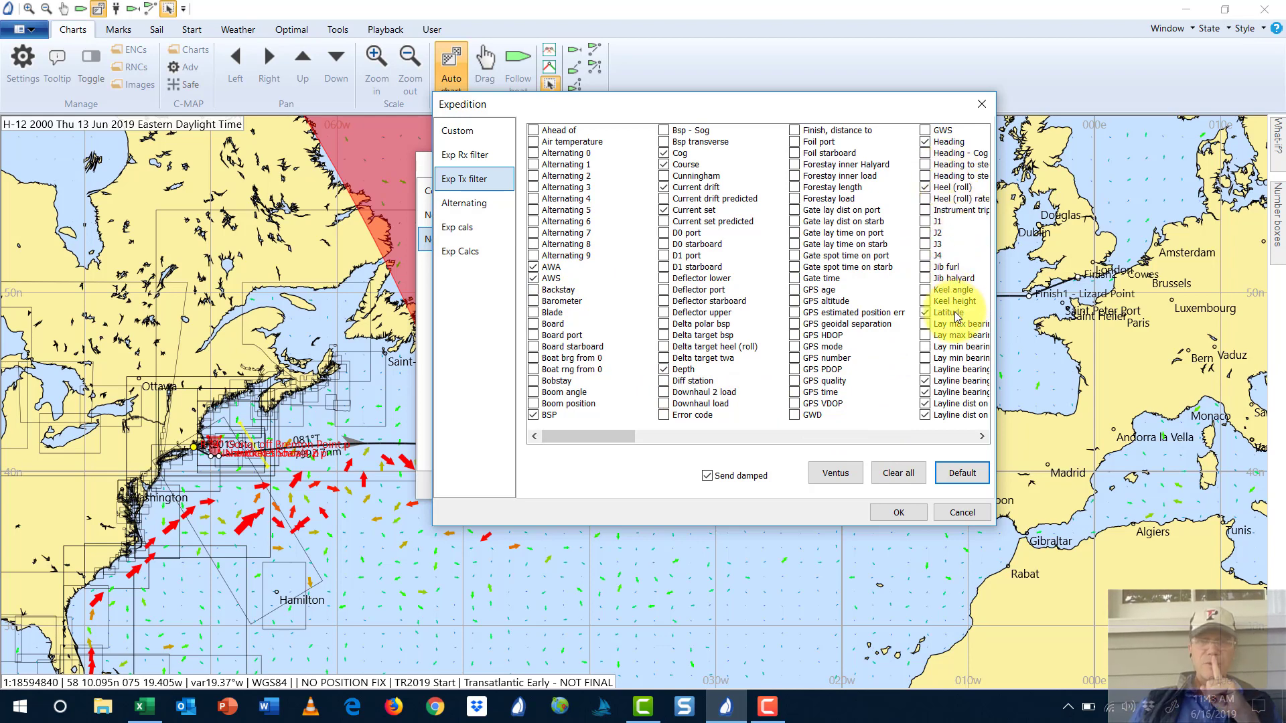
{"action": "left_click", "coordinate": [981, 437]}
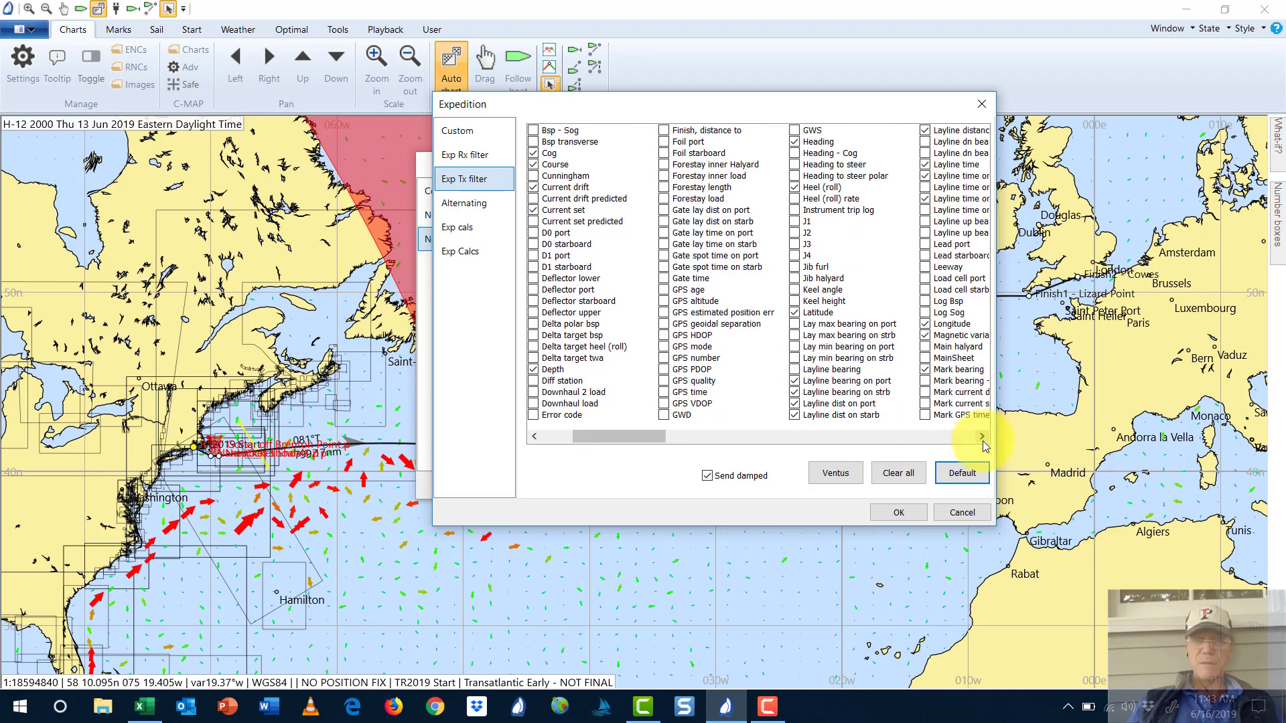
{"action": "left_click", "coordinate": [982, 436]}
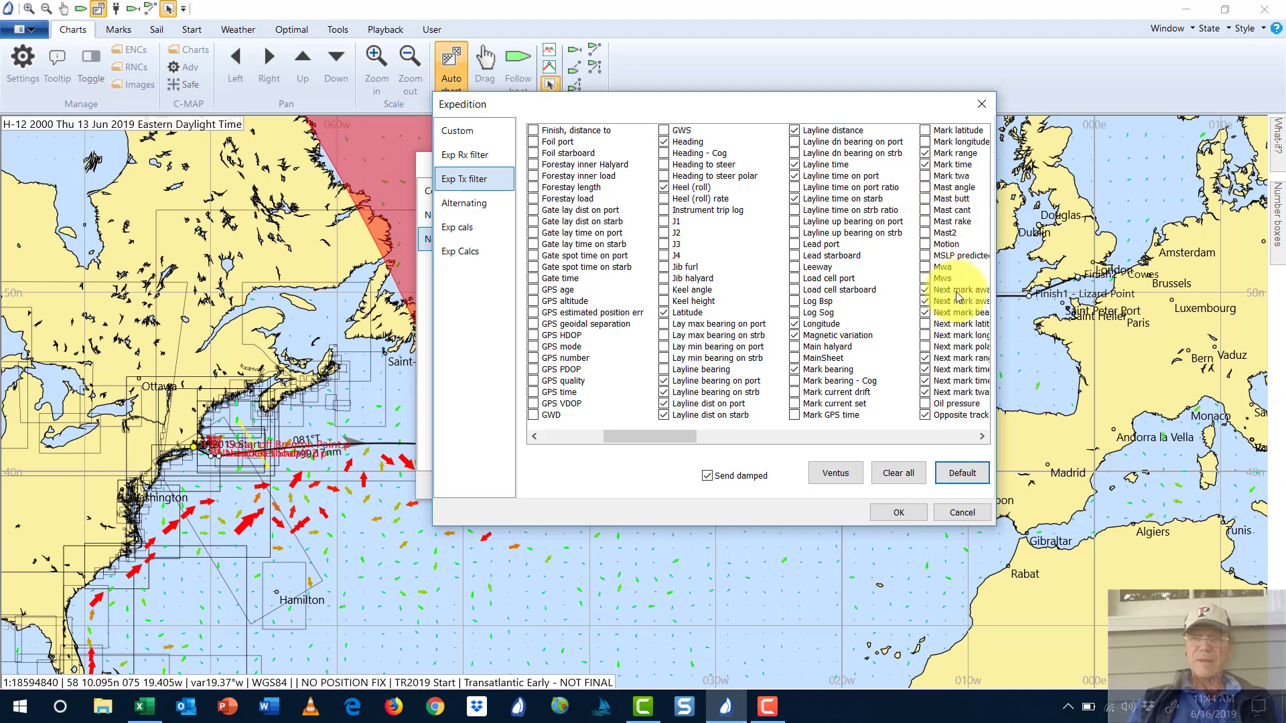
{"action": "left_click", "coordinate": [982, 436]}
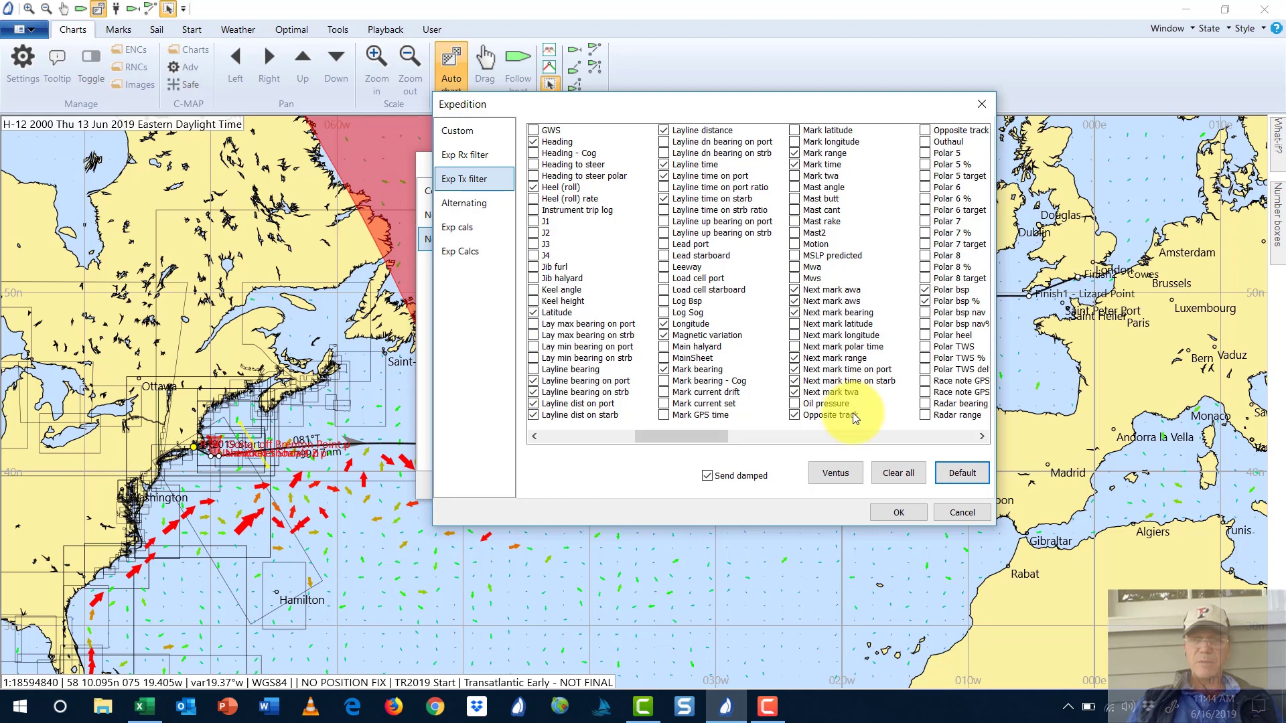
{"action": "left_click", "coordinate": [983, 437]}
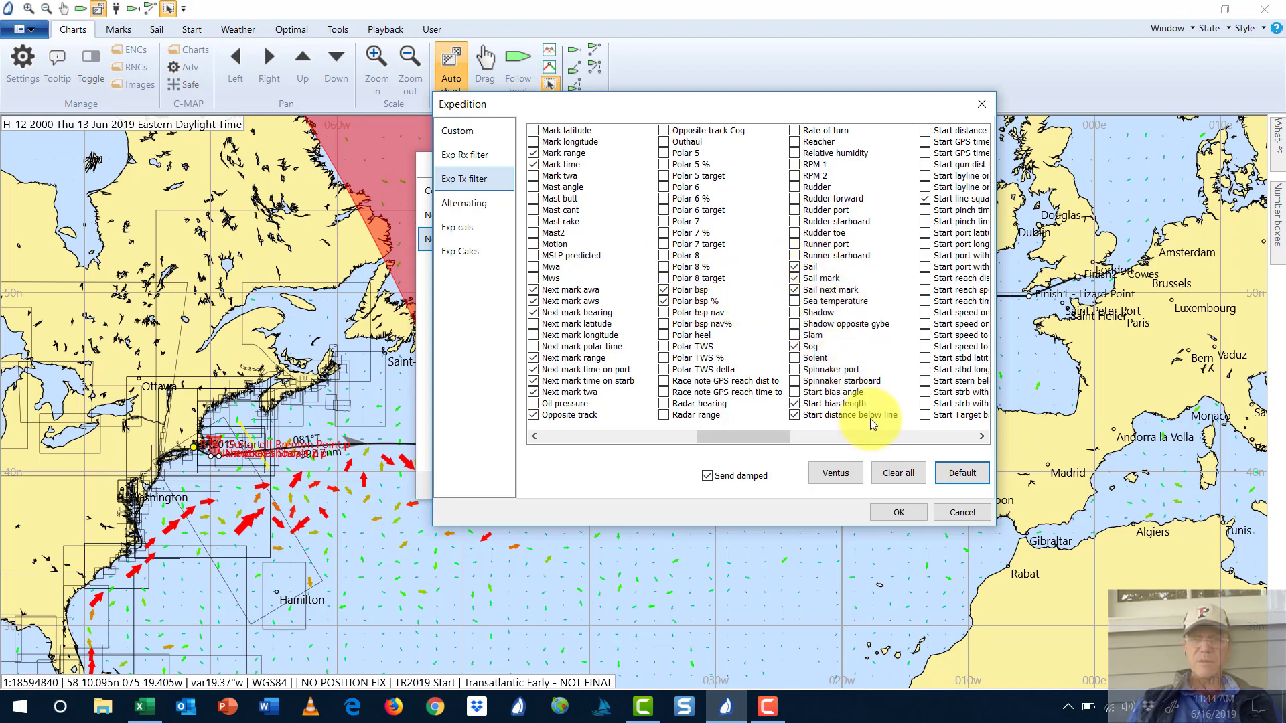
{"action": "left_click", "coordinate": [983, 437]}
{"action": "left_click", "coordinate": [983, 436]}
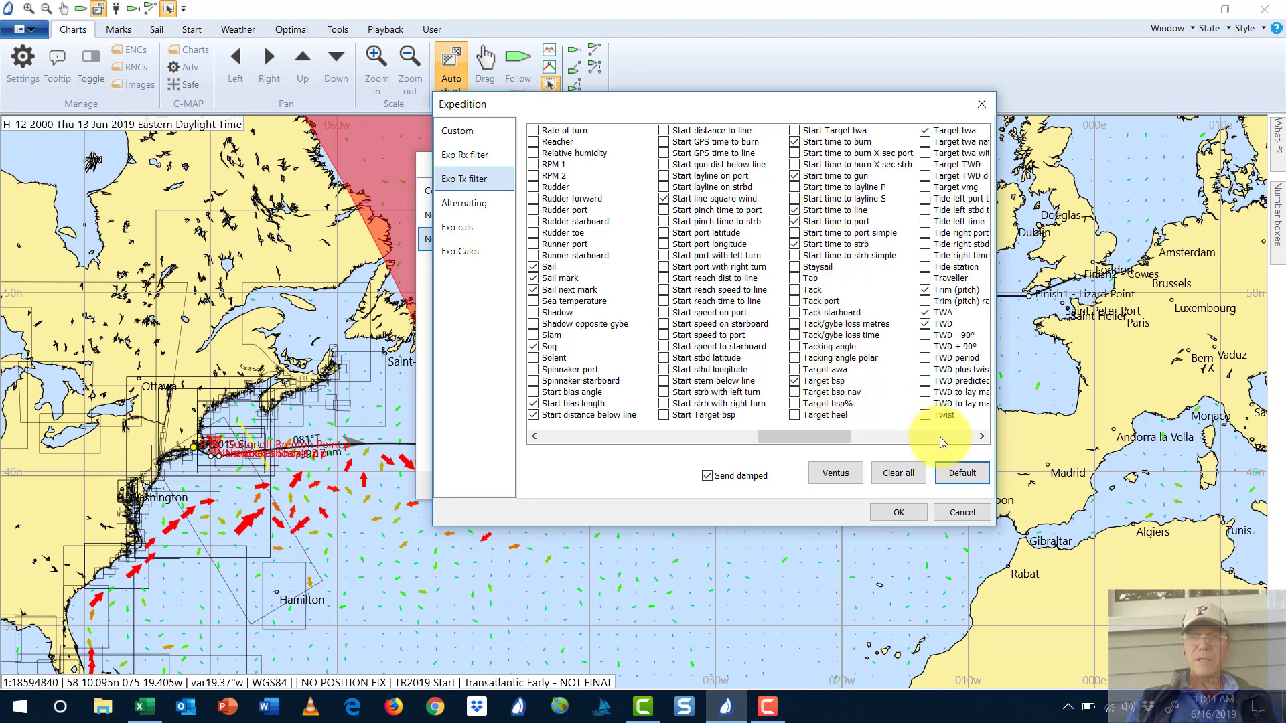
{"action": "left_click", "coordinate": [982, 436]}
{"action": "left_click", "coordinate": [981, 436]}
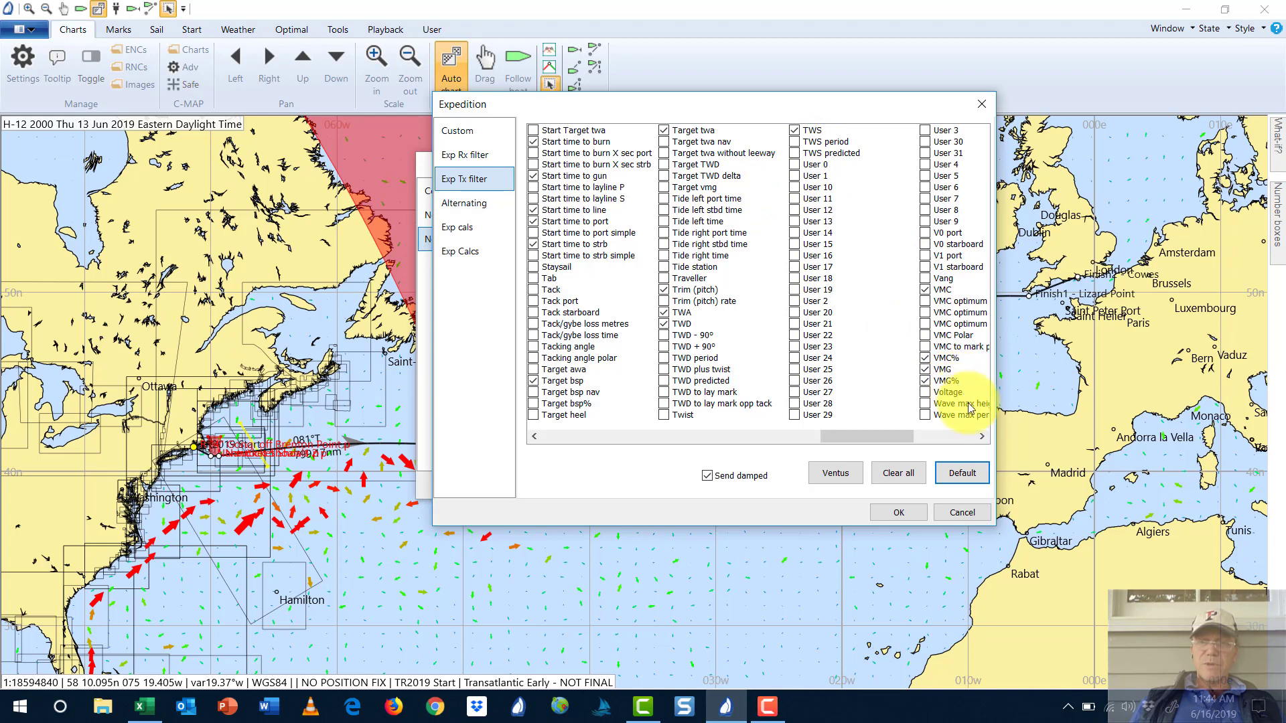
{"action": "left_click", "coordinate": [982, 438]}
{"action": "left_click", "coordinate": [982, 438]}
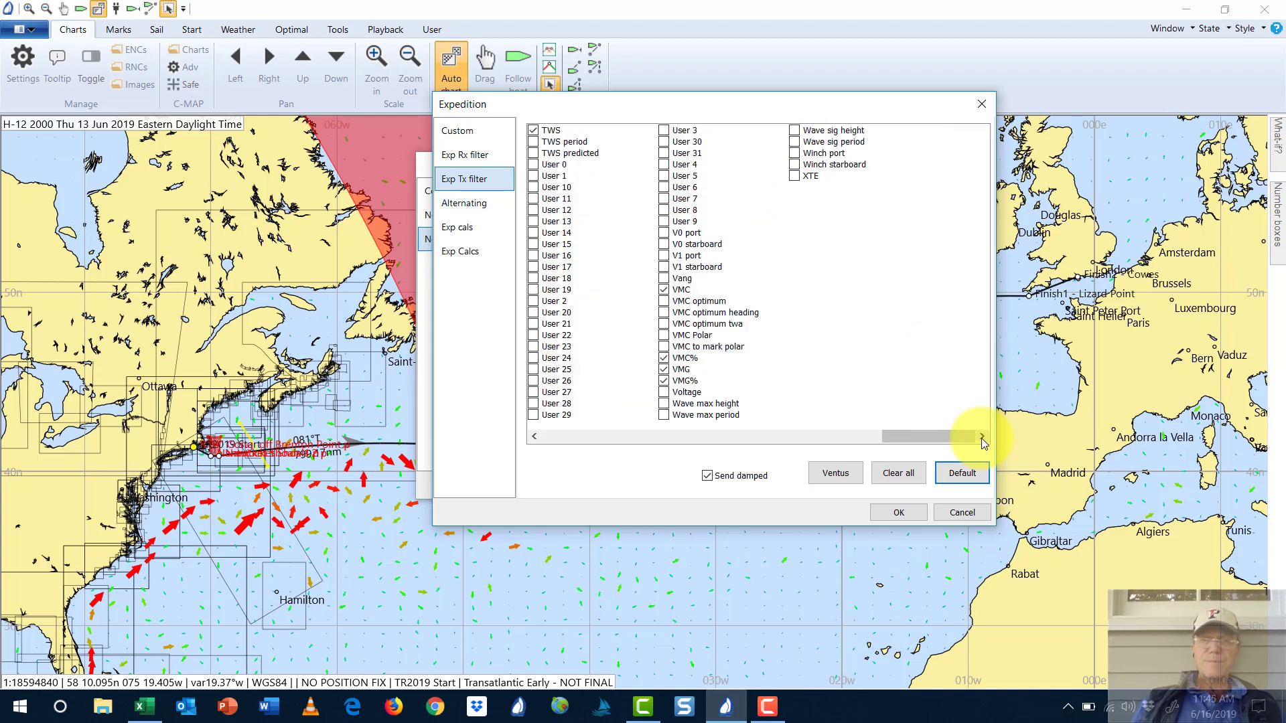
{"action": "left_click", "coordinate": [909, 515]}
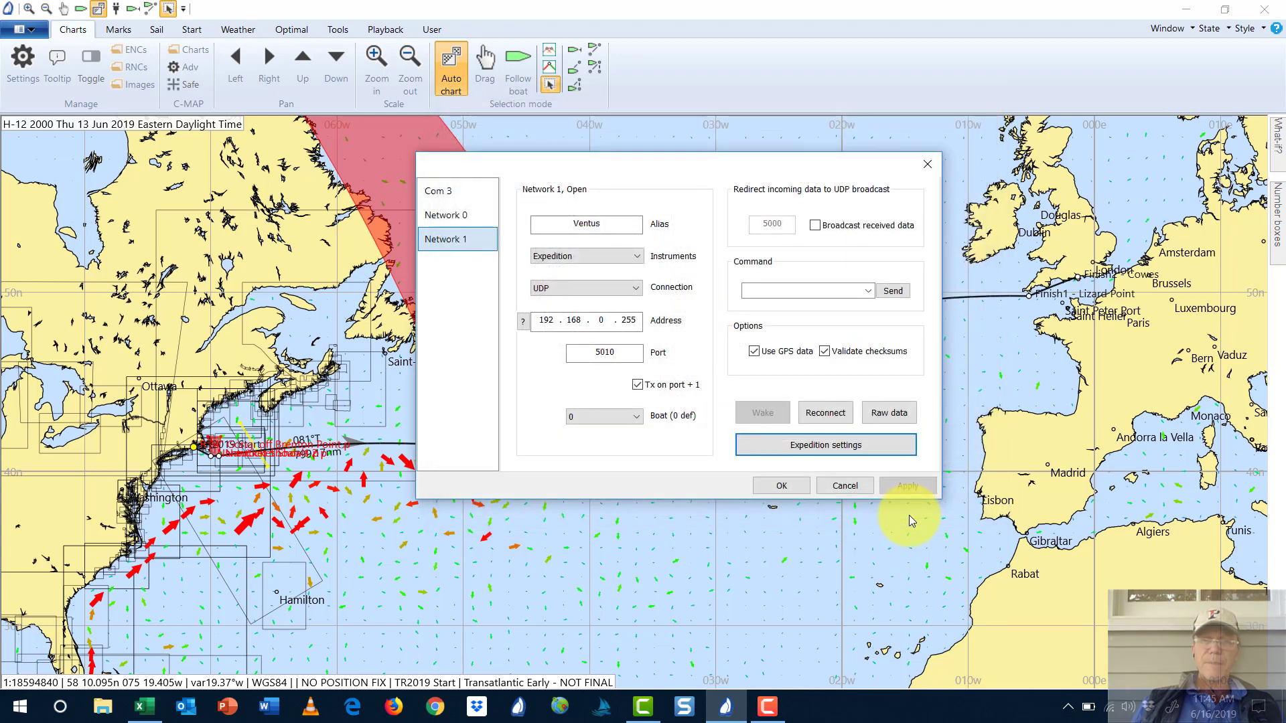
Review Network 1's transmit filter, alternating, Exp cals, Exp Calcs, receive filter and custom output settings, and cancel without changes
{"action": "left_click", "coordinate": [833, 452]}
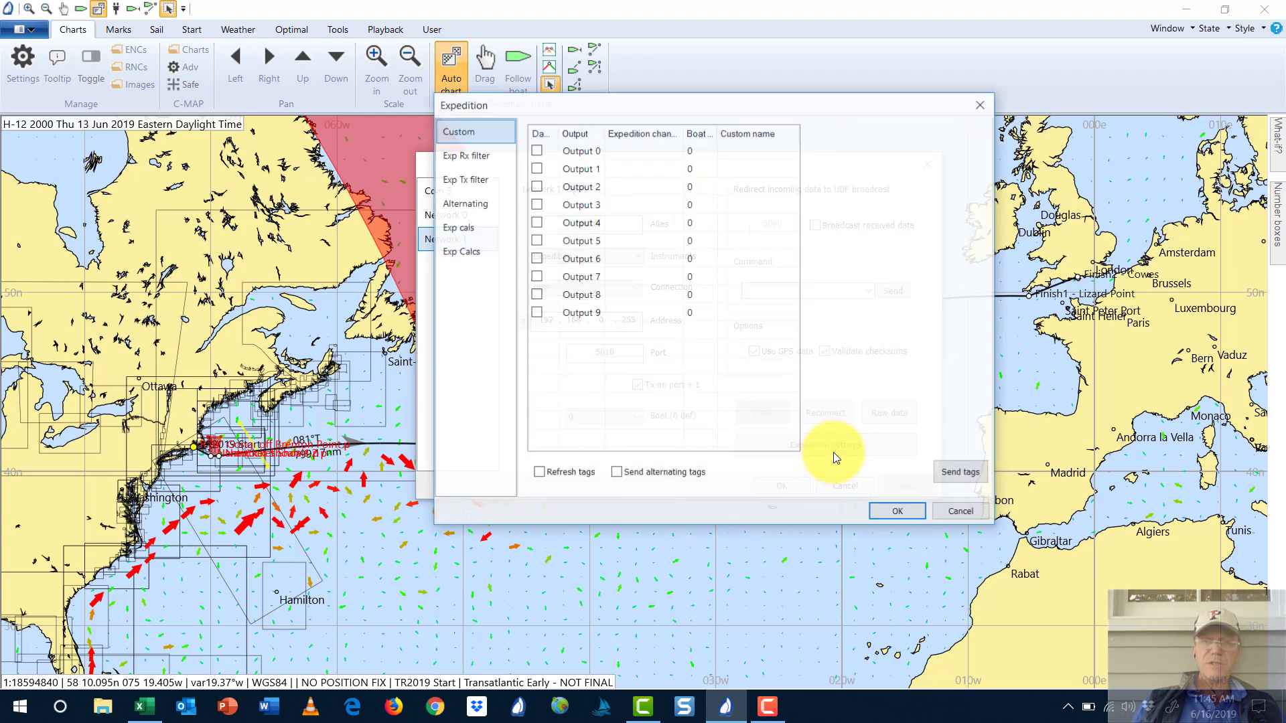
{"action": "left_click", "coordinate": [463, 180]}
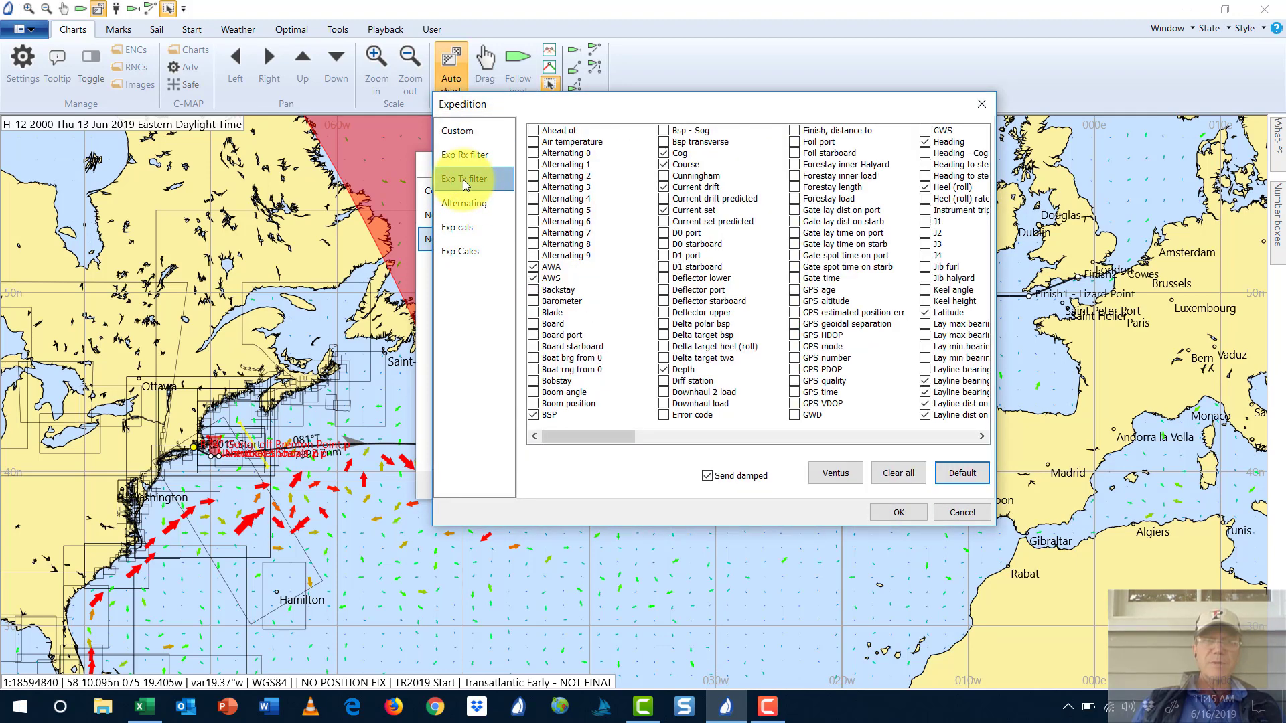
{"action": "left_click", "coordinate": [491, 204]}
{"action": "left_click", "coordinate": [479, 231]}
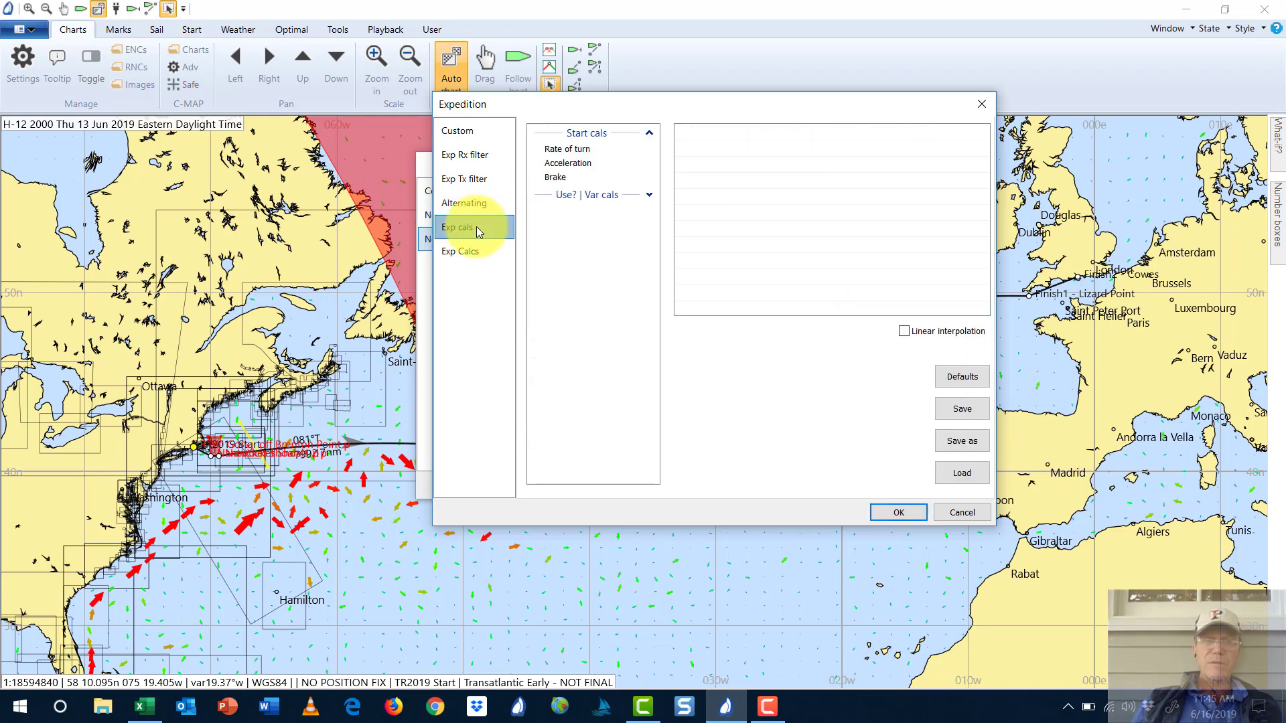
{"action": "left_click", "coordinate": [469, 249]}
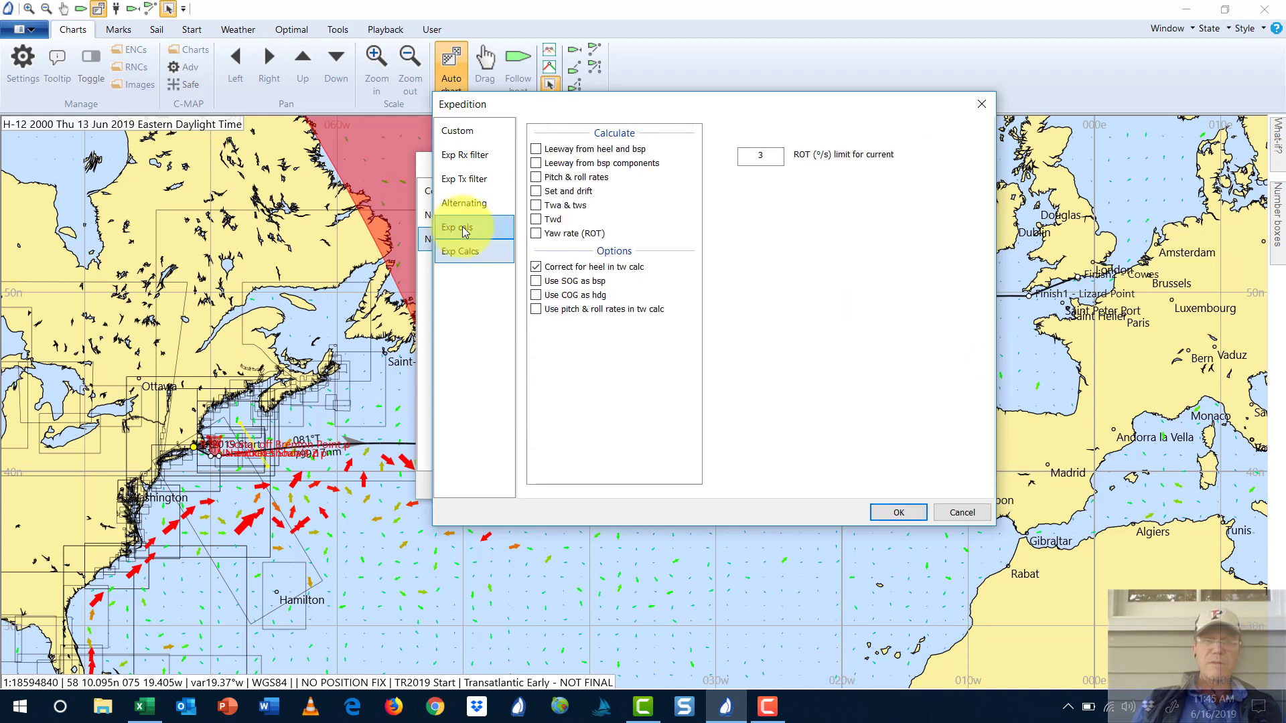
{"action": "left_click", "coordinate": [462, 227]}
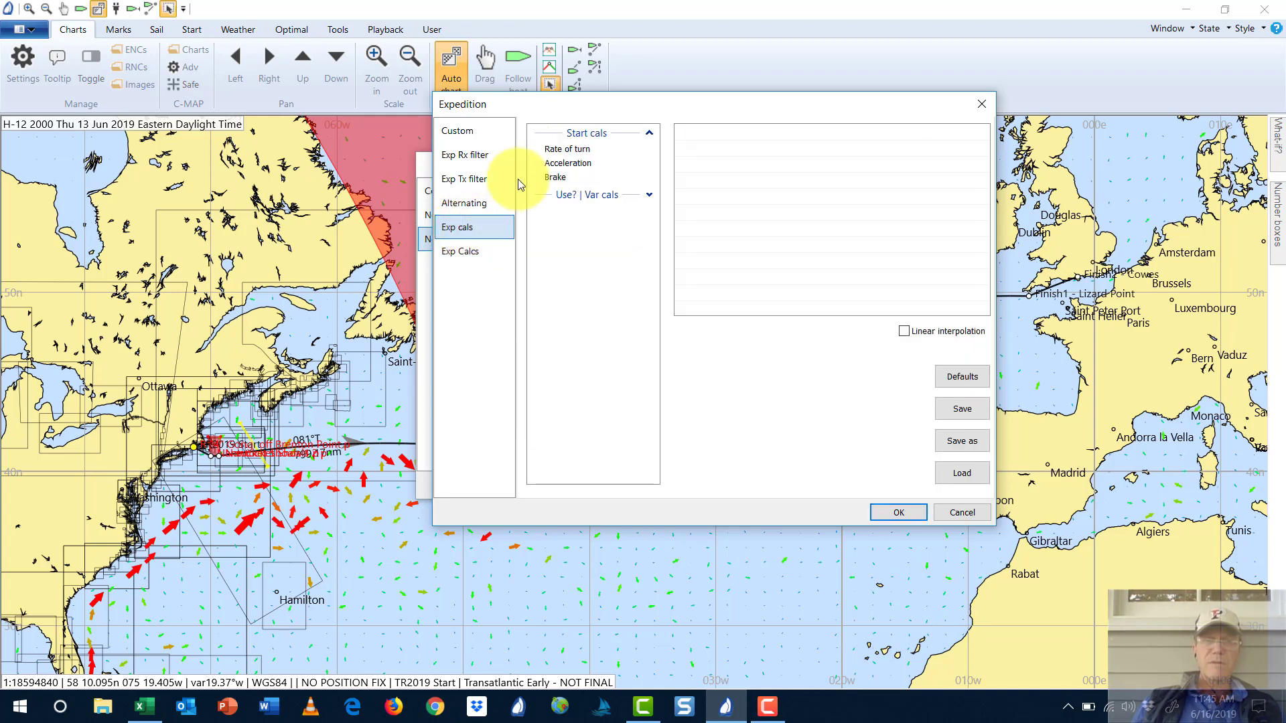
{"action": "left_click", "coordinate": [472, 255]}
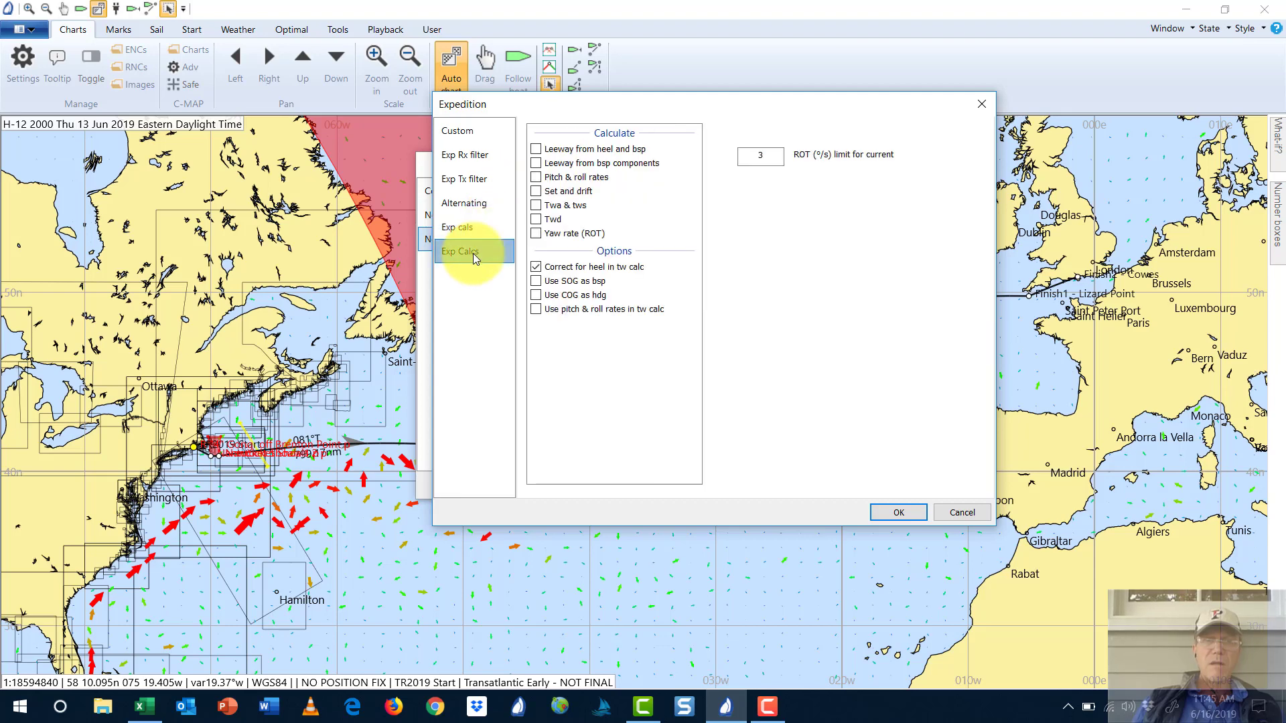
{"action": "left_click", "coordinate": [470, 133]}
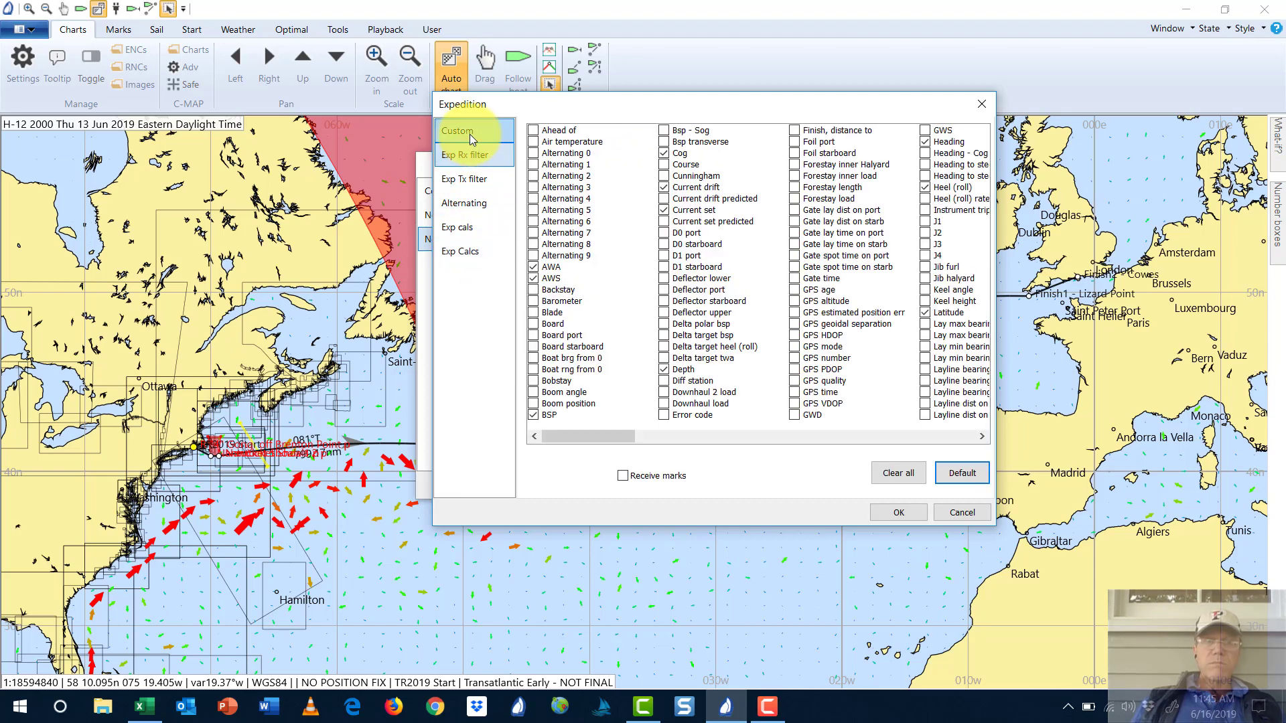
{"action": "left_click", "coordinate": [469, 134]}
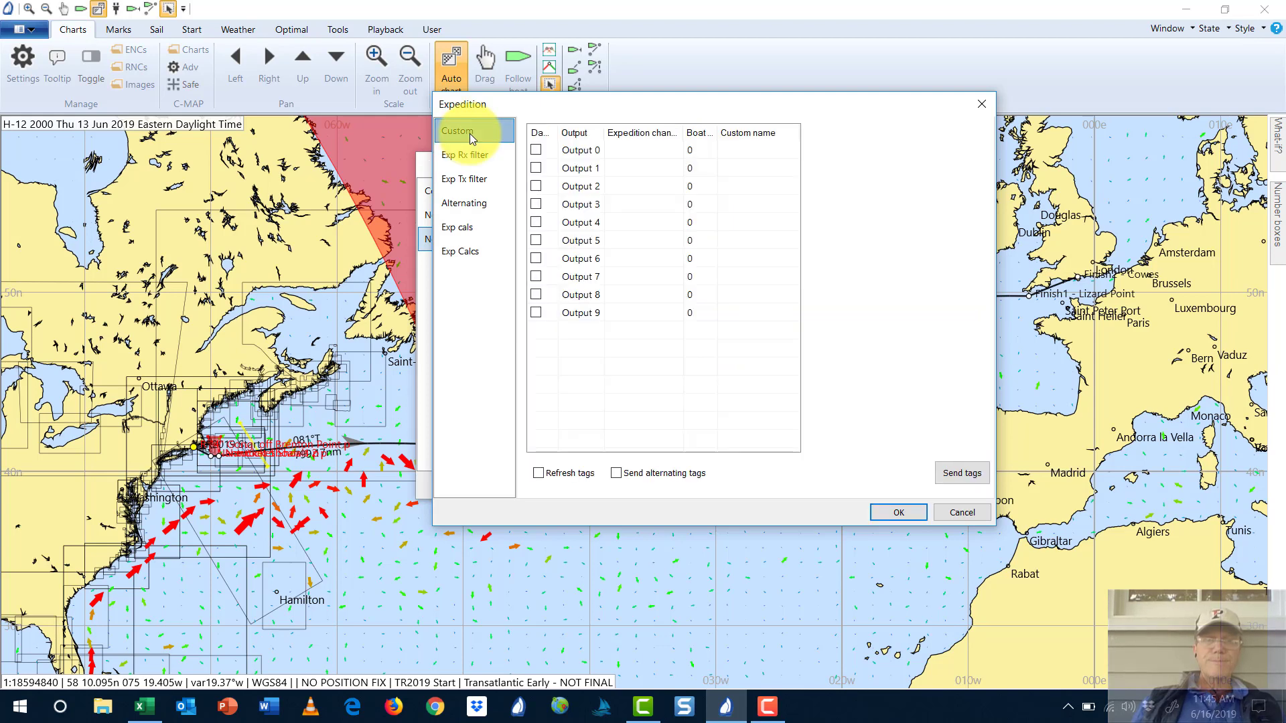
{"action": "left_click", "coordinate": [962, 512]}
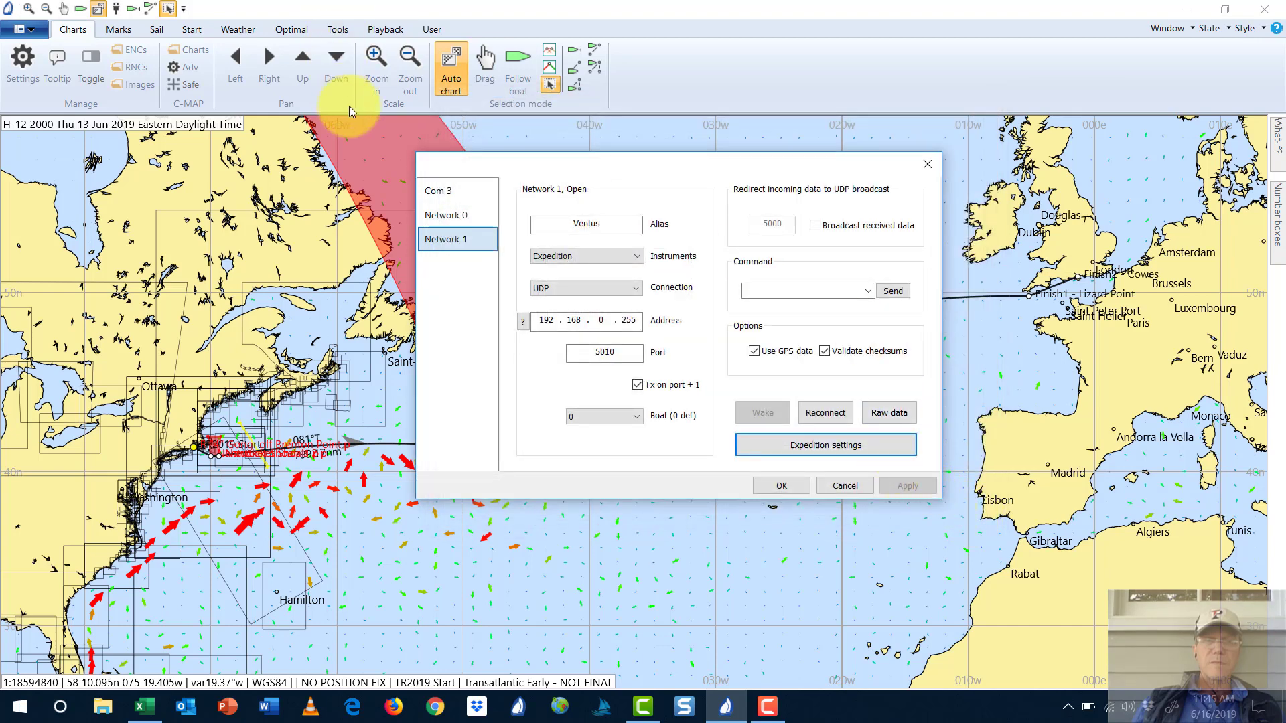
Revisit Com 3's alternating, Exp cals and Exp Calcs settings, and cancel without changes
{"action": "left_click", "coordinate": [447, 190]}
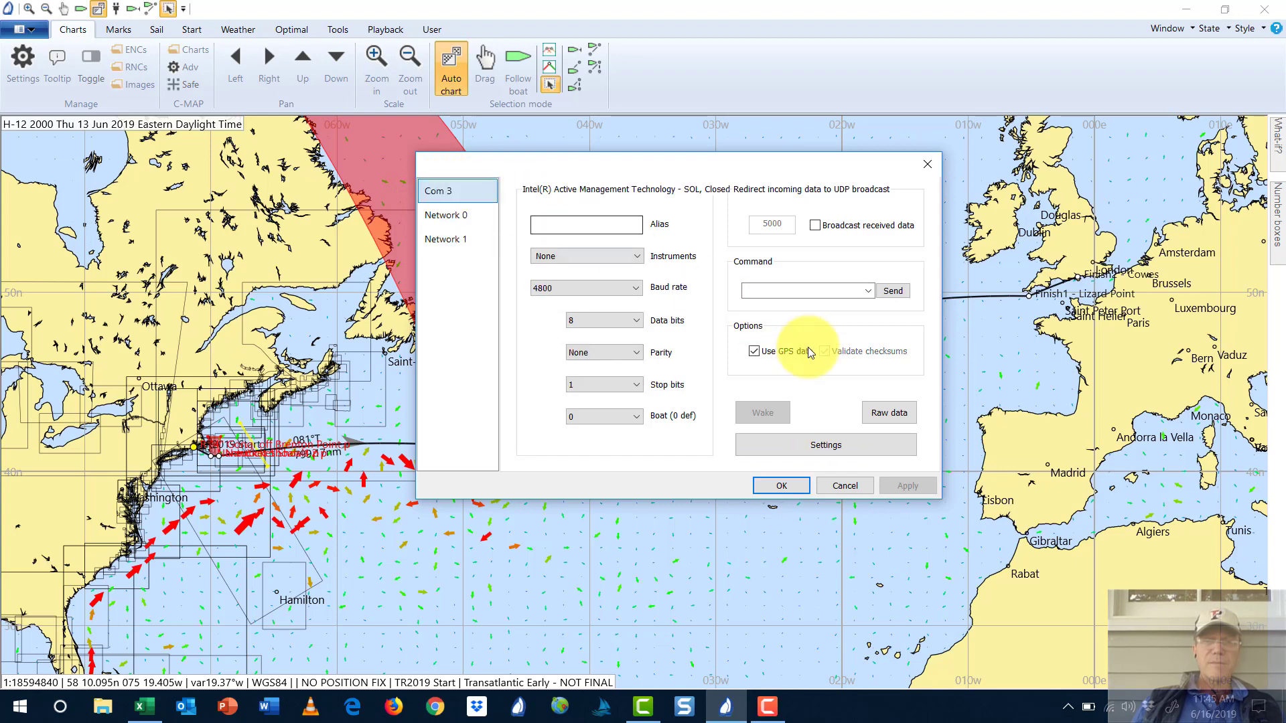
{"action": "left_click", "coordinate": [849, 446]}
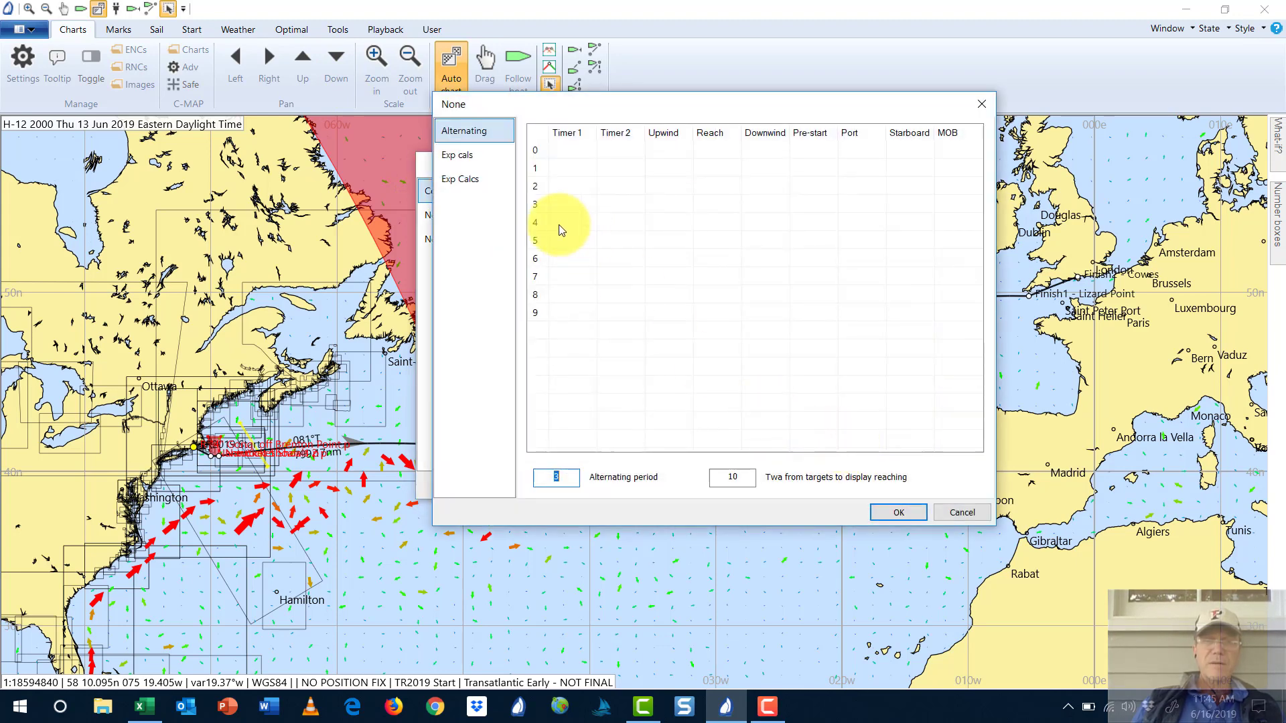
{"action": "left_click", "coordinate": [488, 161]}
{"action": "left_click", "coordinate": [477, 184]}
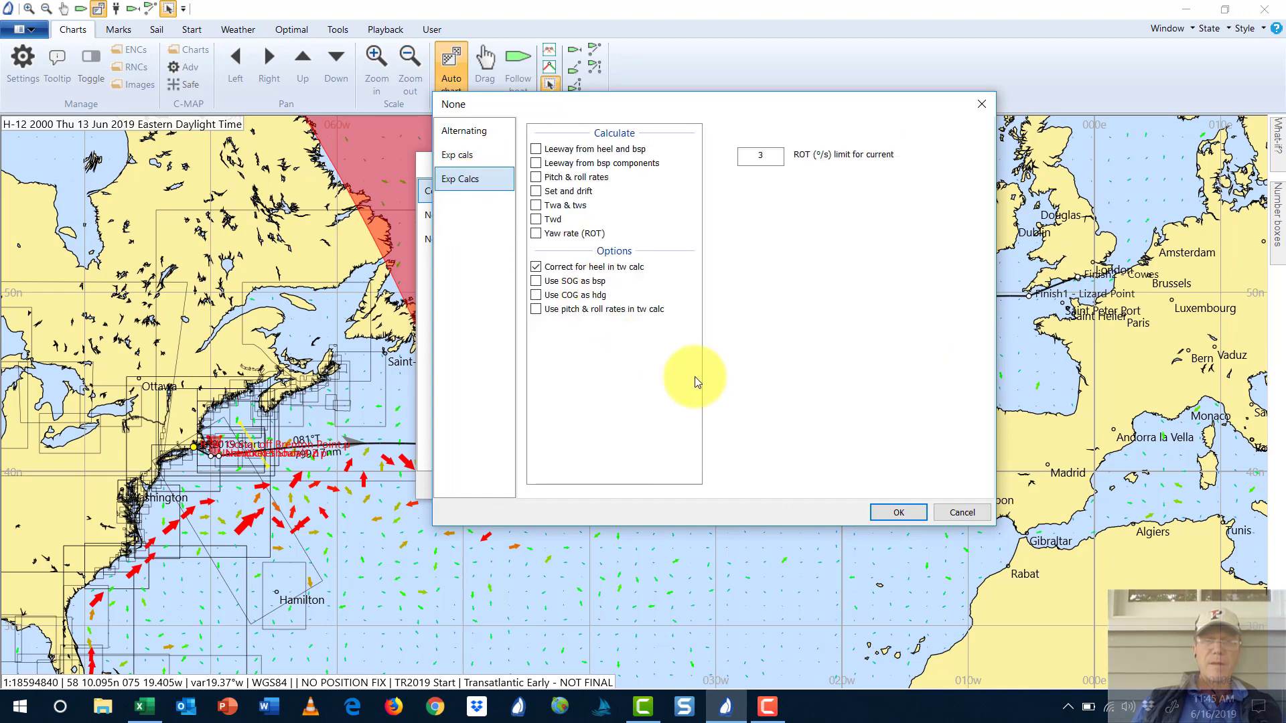
{"action": "left_click", "coordinate": [943, 511]}
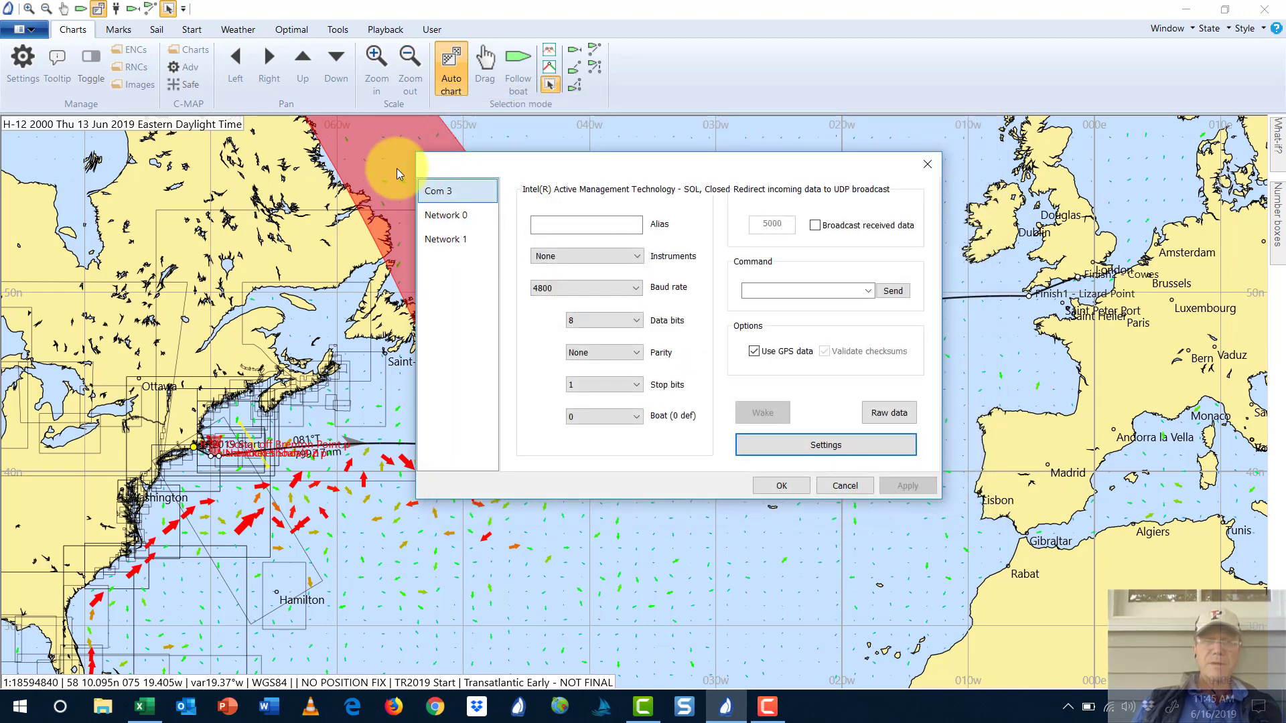
Review the custom, B&G polars, alternating, Exp cals and Exp Calcs options of Network 0's B&G H5000 WebSocket settings, and cancel without changes
{"action": "left_click", "coordinate": [440, 214]}
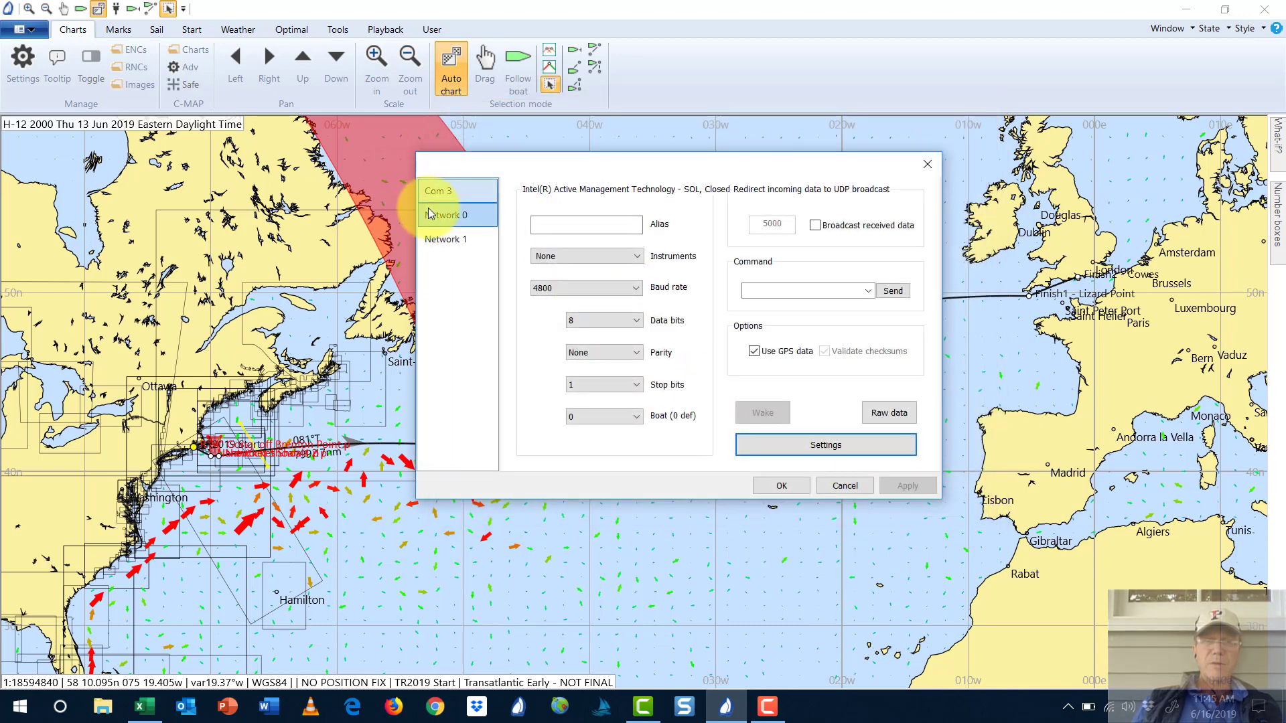
{"action": "left_click", "coordinate": [844, 447]}
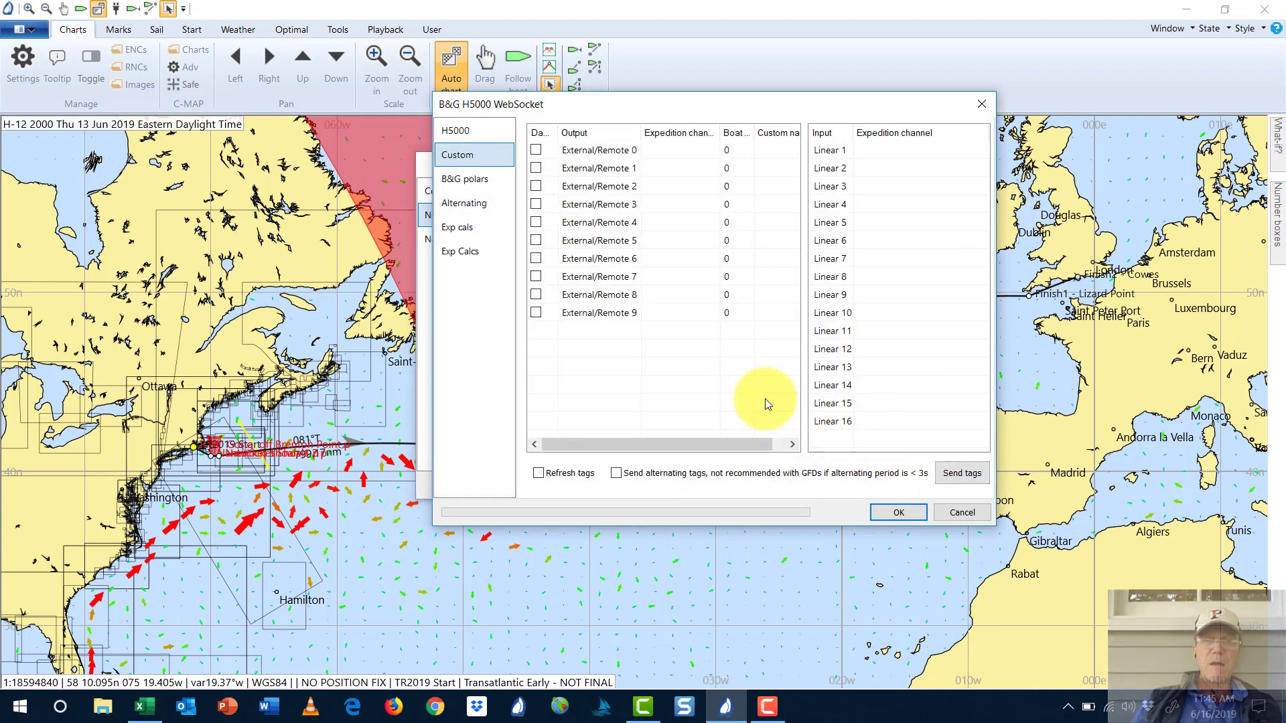
{"action": "left_click", "coordinate": [485, 184]}
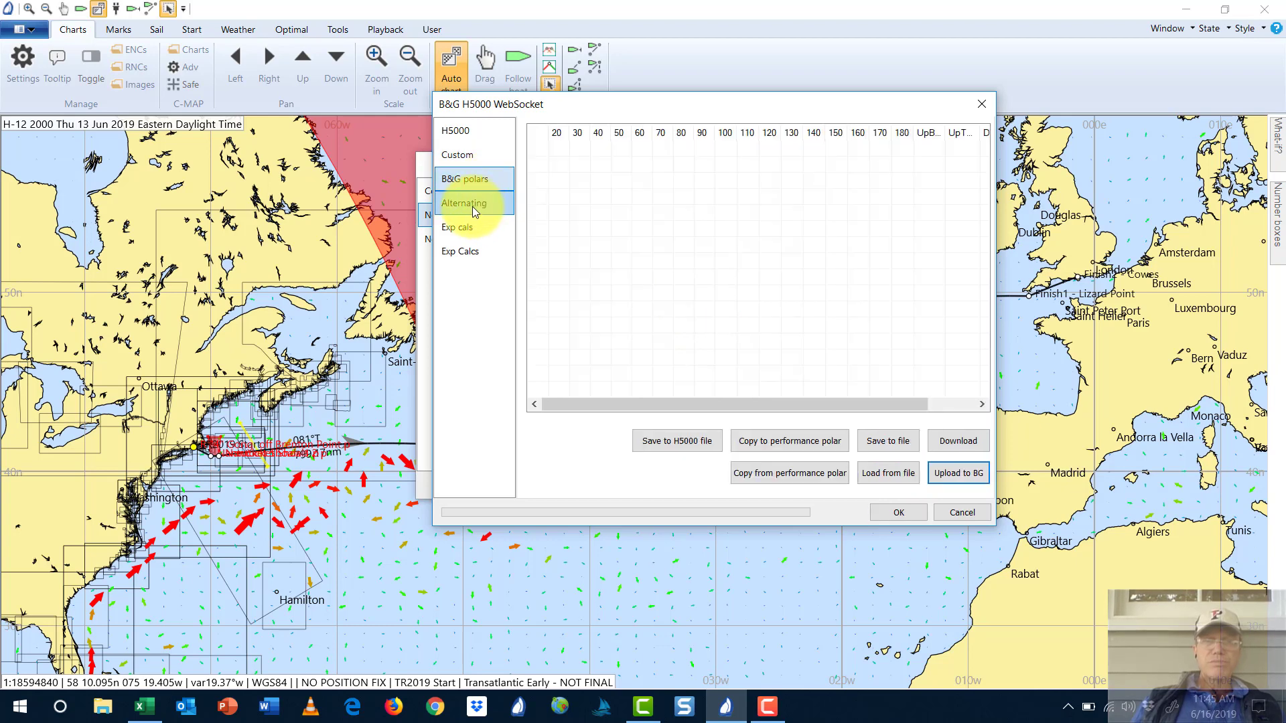
{"action": "left_click", "coordinate": [472, 205]}
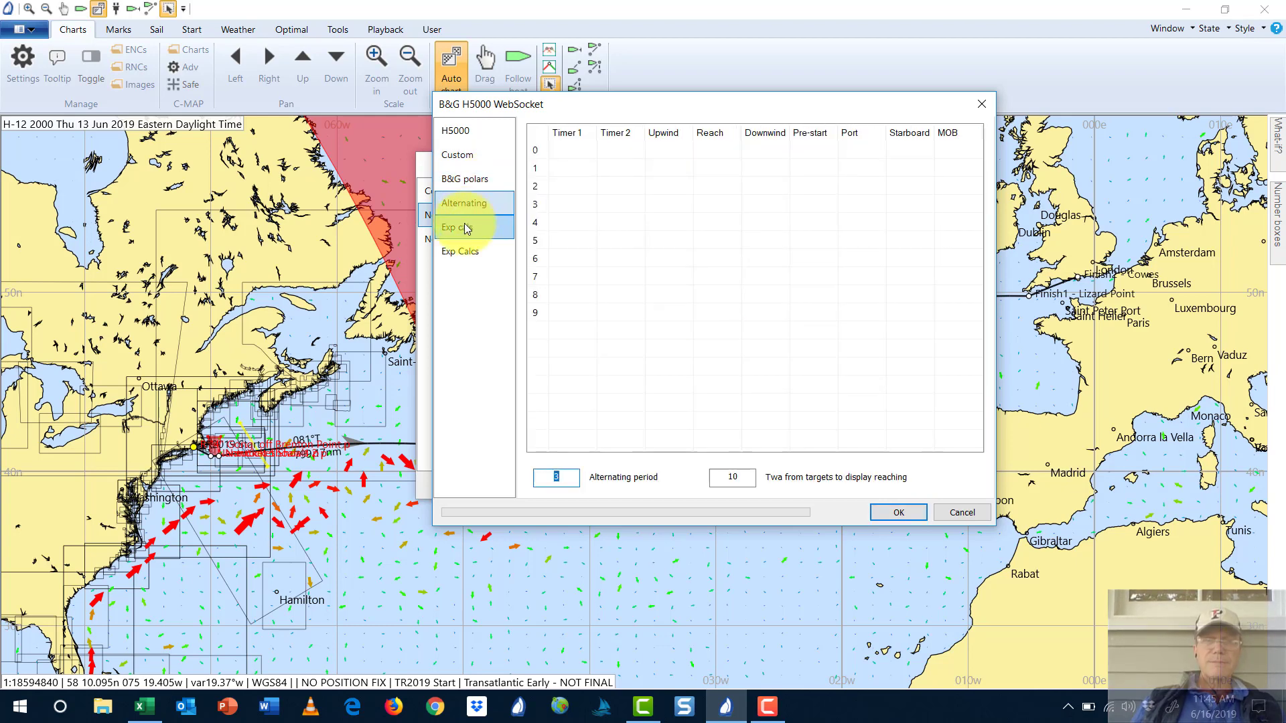
{"action": "left_click", "coordinate": [465, 230]}
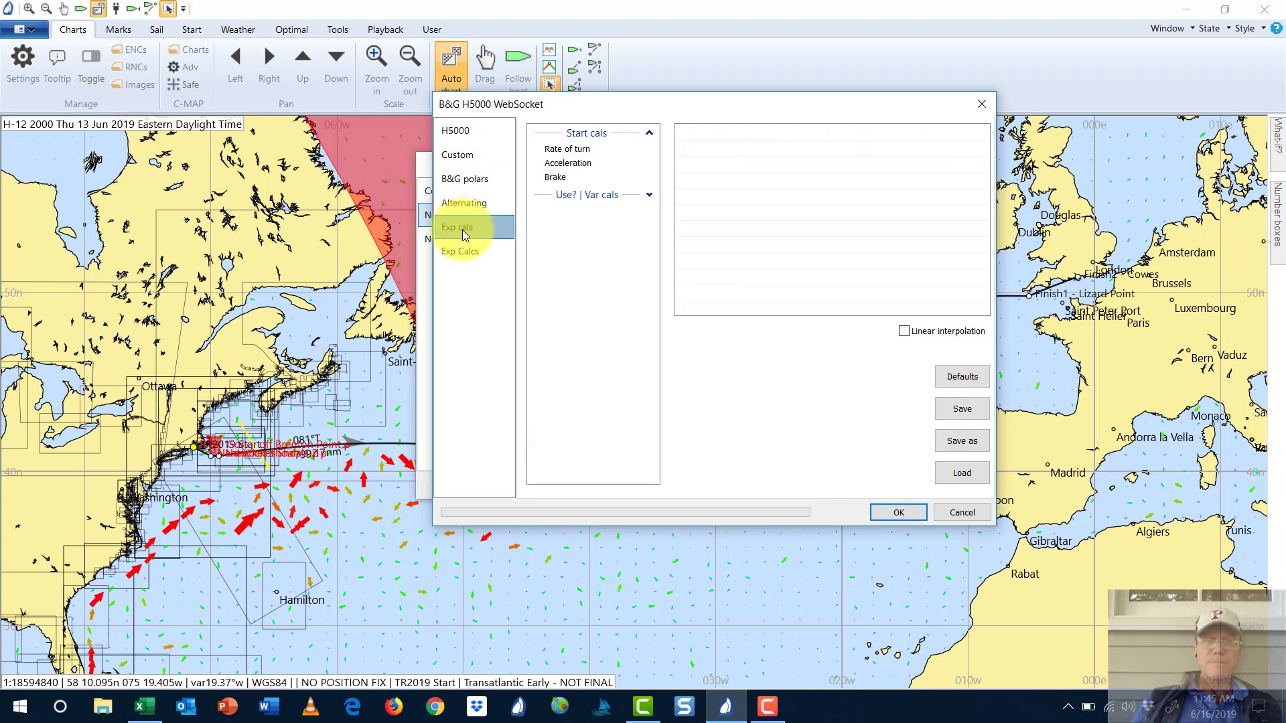
{"action": "left_click", "coordinate": [462, 249]}
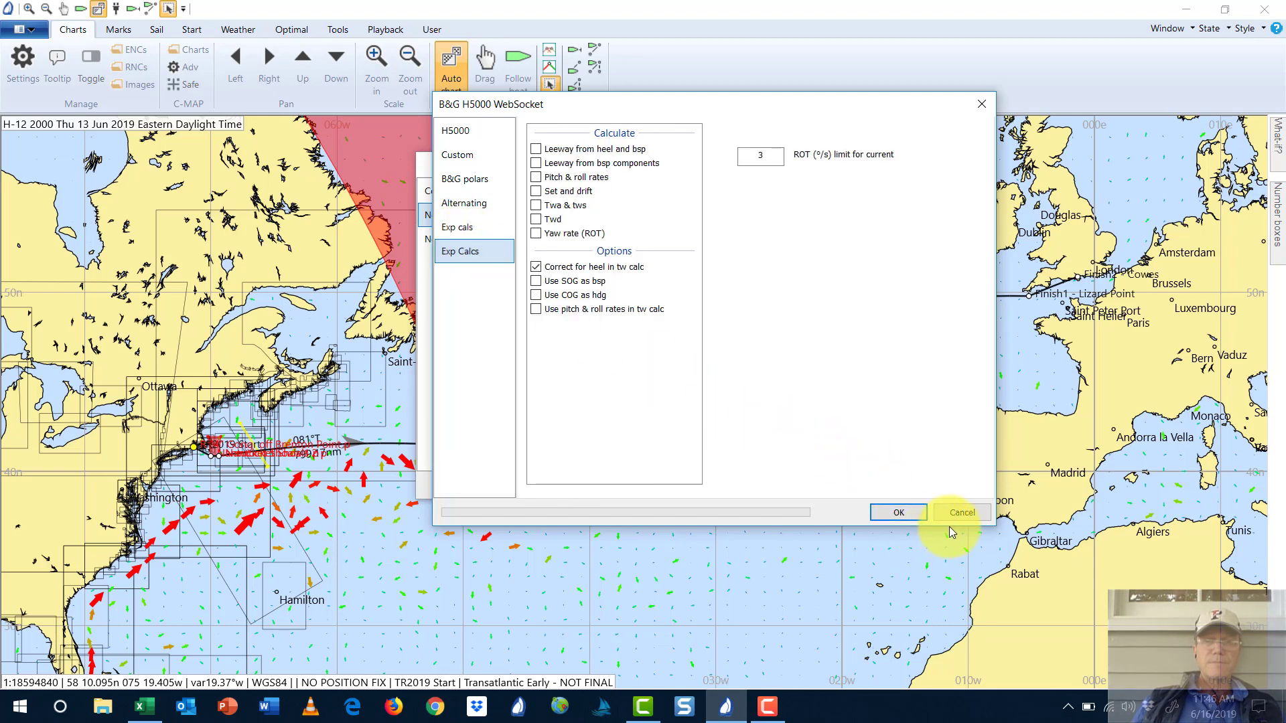
{"action": "left_click", "coordinate": [962, 512]}
Reconnect the Network 1 instrument connection and cancel out of the connection settings
{"action": "left_click", "coordinate": [460, 237]}
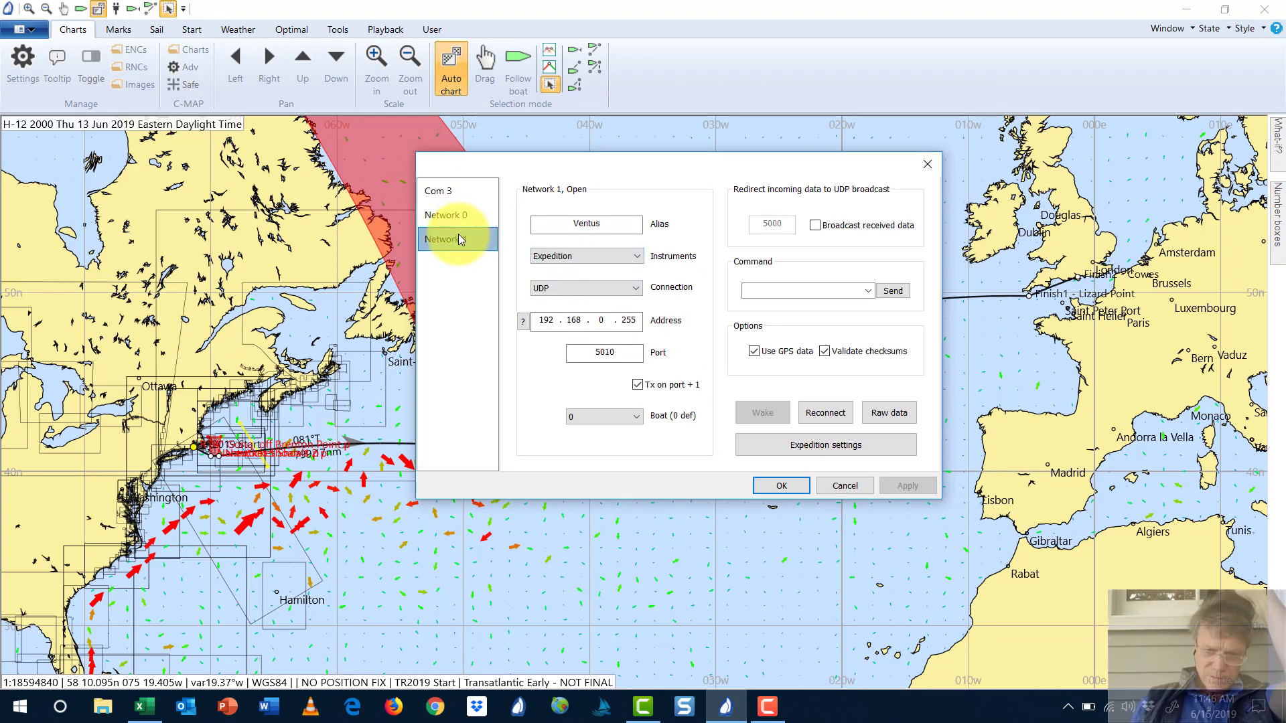
{"action": "left_click", "coordinate": [825, 413]}
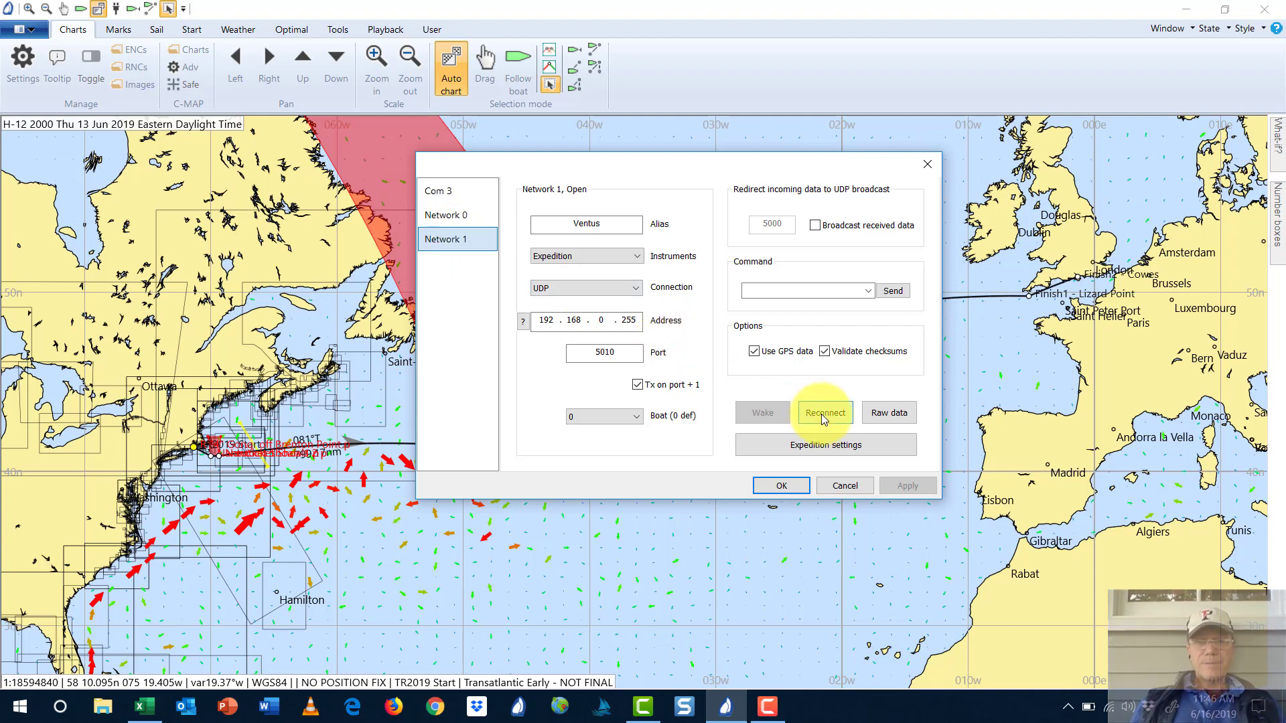
{"action": "left_click", "coordinate": [845, 486]}
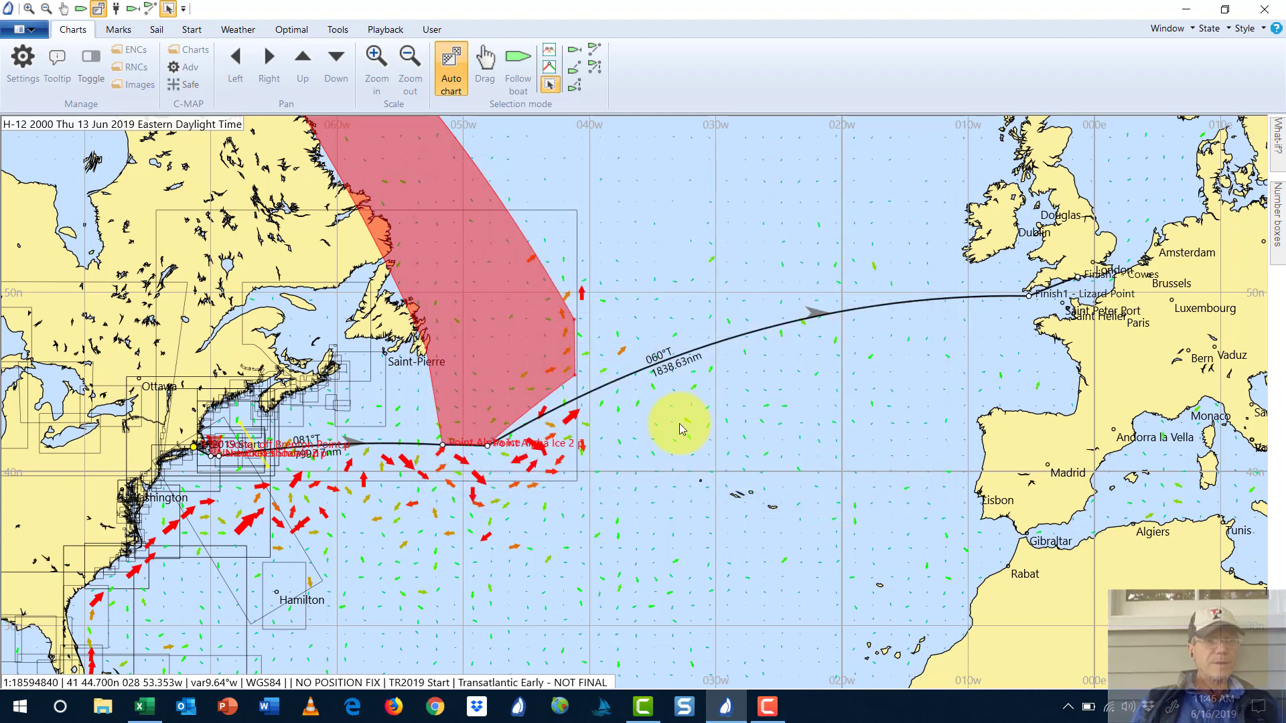
Open the general settings and review the System, Internet and Display options, including the boat and AIS & DSC target display groups
{"action": "left_click", "coordinate": [27, 62]}
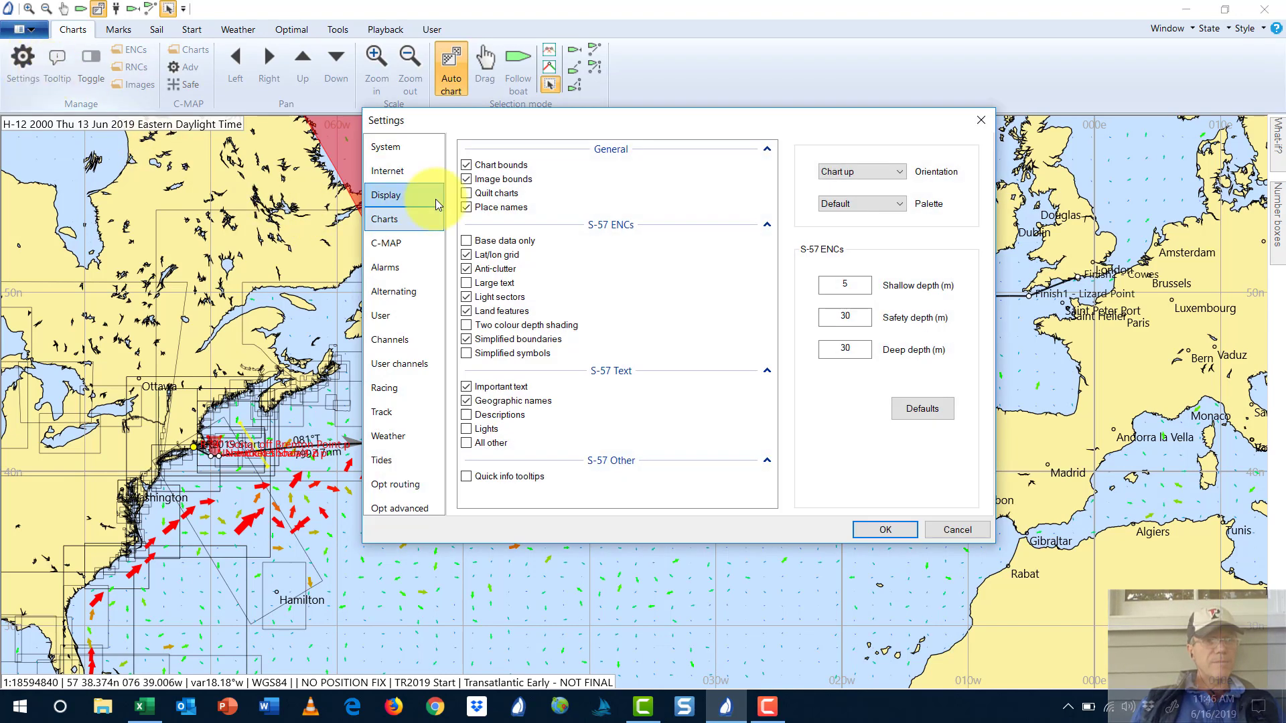
{"action": "left_click", "coordinate": [412, 147]}
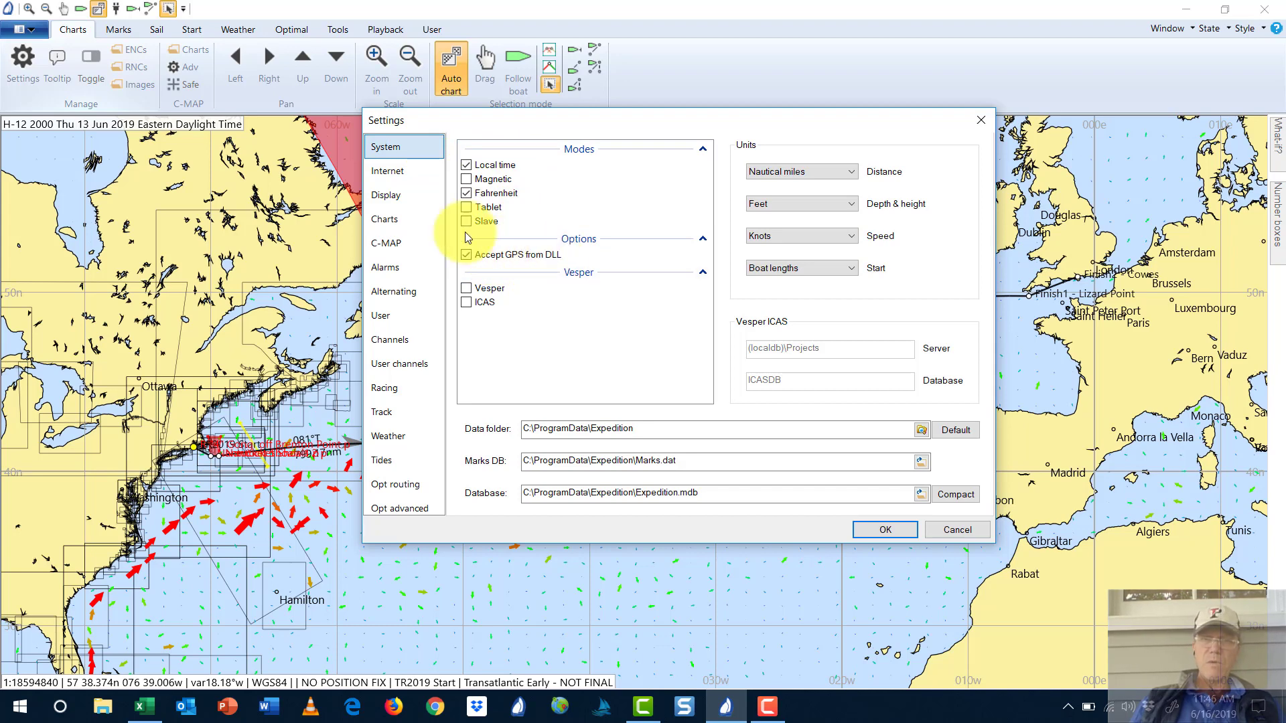
{"action": "left_click", "coordinate": [404, 172]}
{"action": "left_click", "coordinate": [399, 193]}
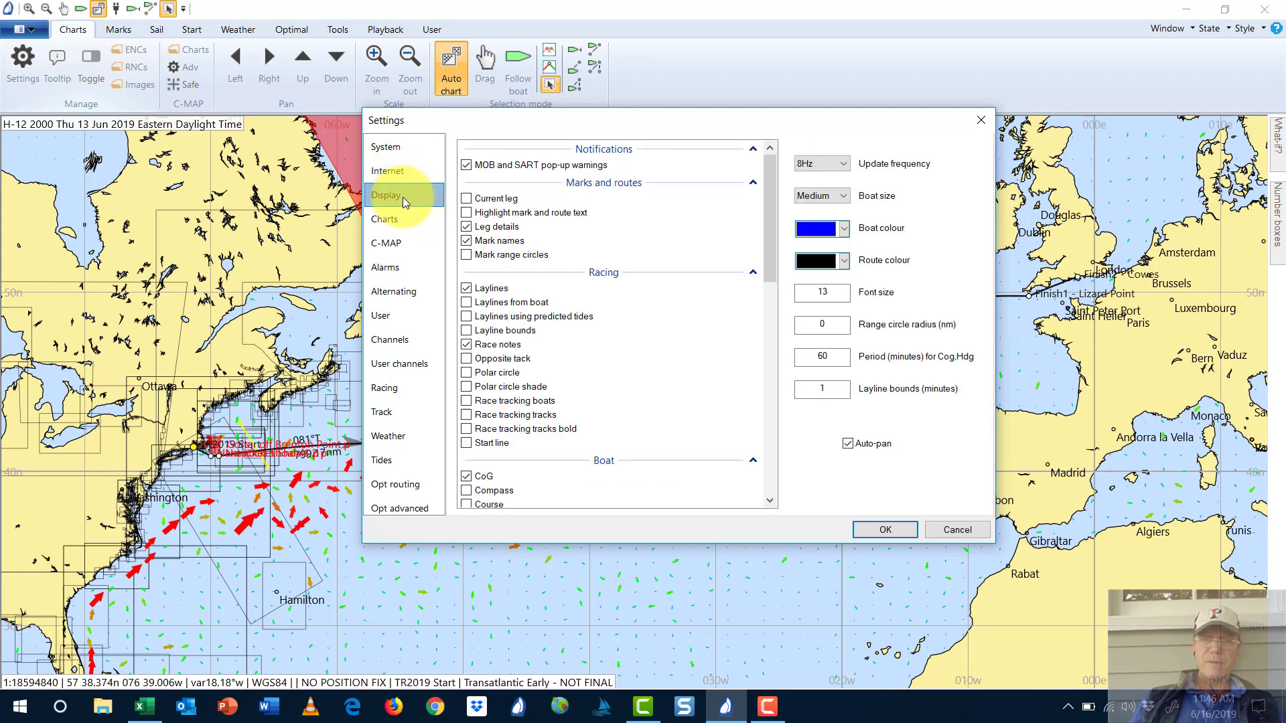
{"action": "left_click_drag", "start_coordinate": [770, 216], "coordinate": [773, 395]}
{"action": "left_click_drag", "start_coordinate": [773, 400], "coordinate": [748, 340]}
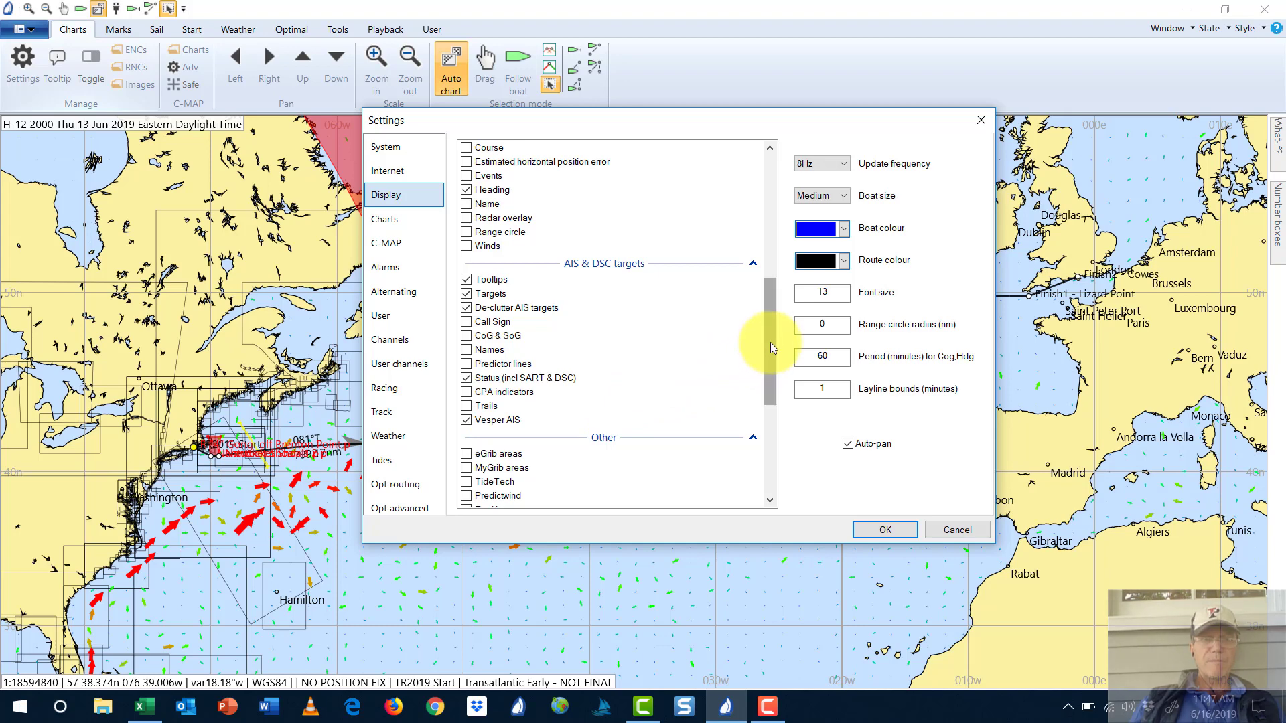
{"action": "left_click_drag", "start_coordinate": [770, 343], "coordinate": [775, 210]}
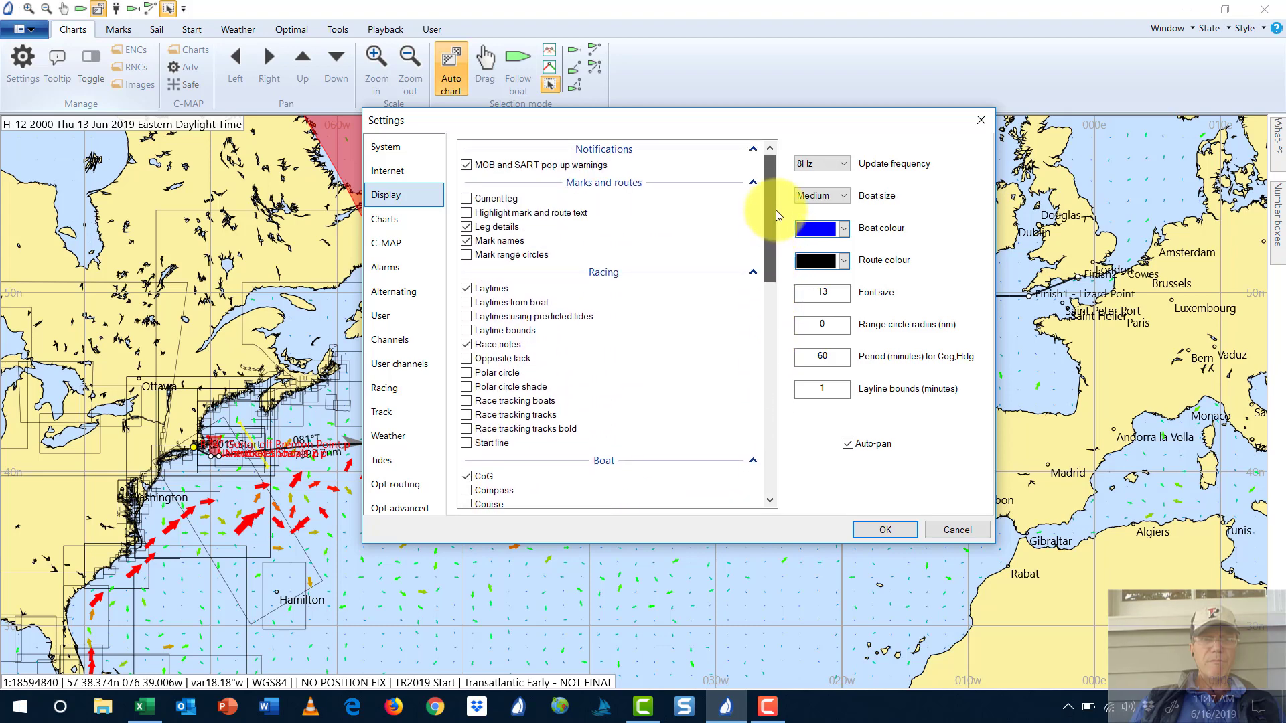
Review the Charts, C-MAP, Alarms, Alternating and User settings, including boat logging and archiving
{"action": "left_click", "coordinate": [376, 218]}
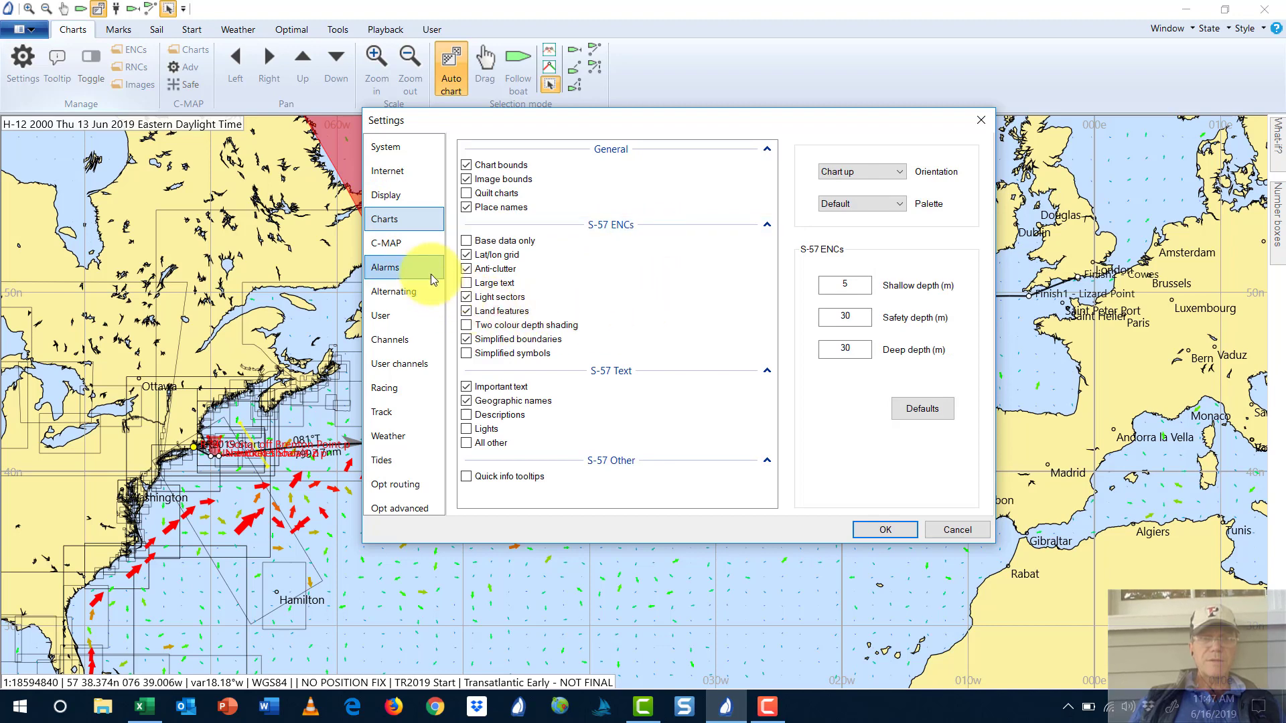
{"action": "left_click", "coordinate": [402, 247]}
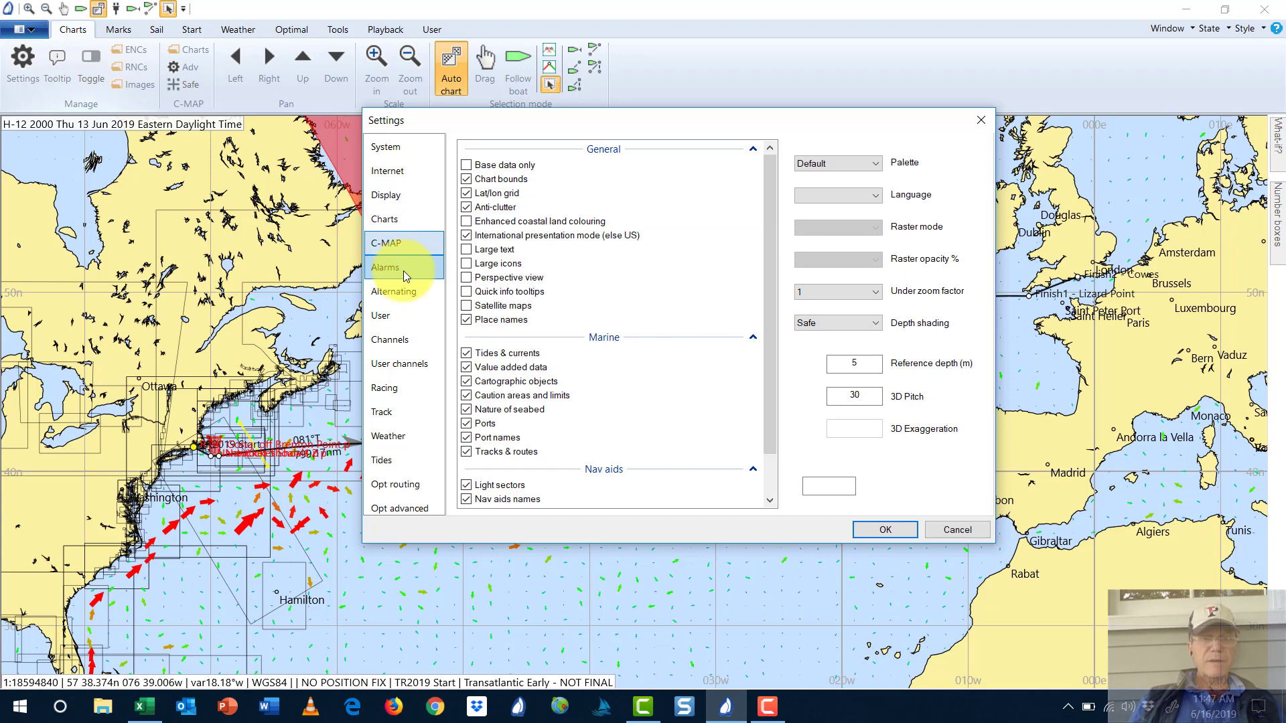
{"action": "left_click", "coordinate": [404, 271]}
{"action": "left_click", "coordinate": [407, 289]}
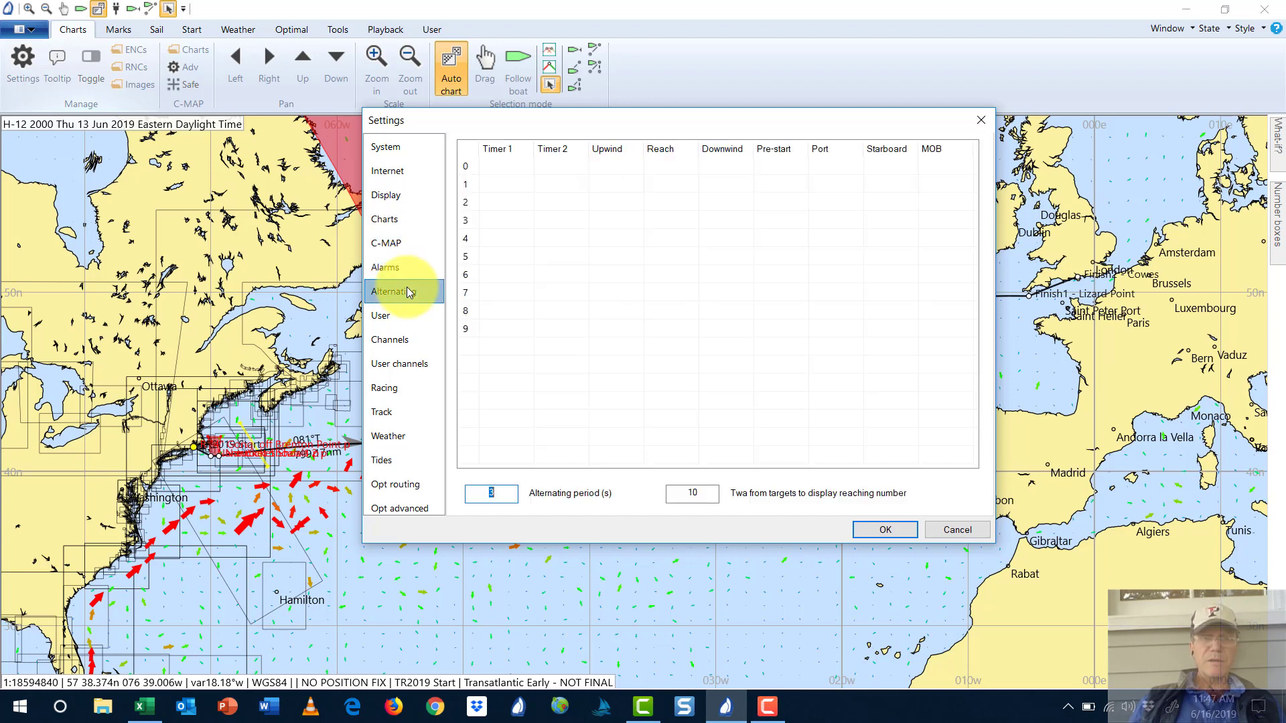
{"action": "left_click", "coordinate": [400, 318]}
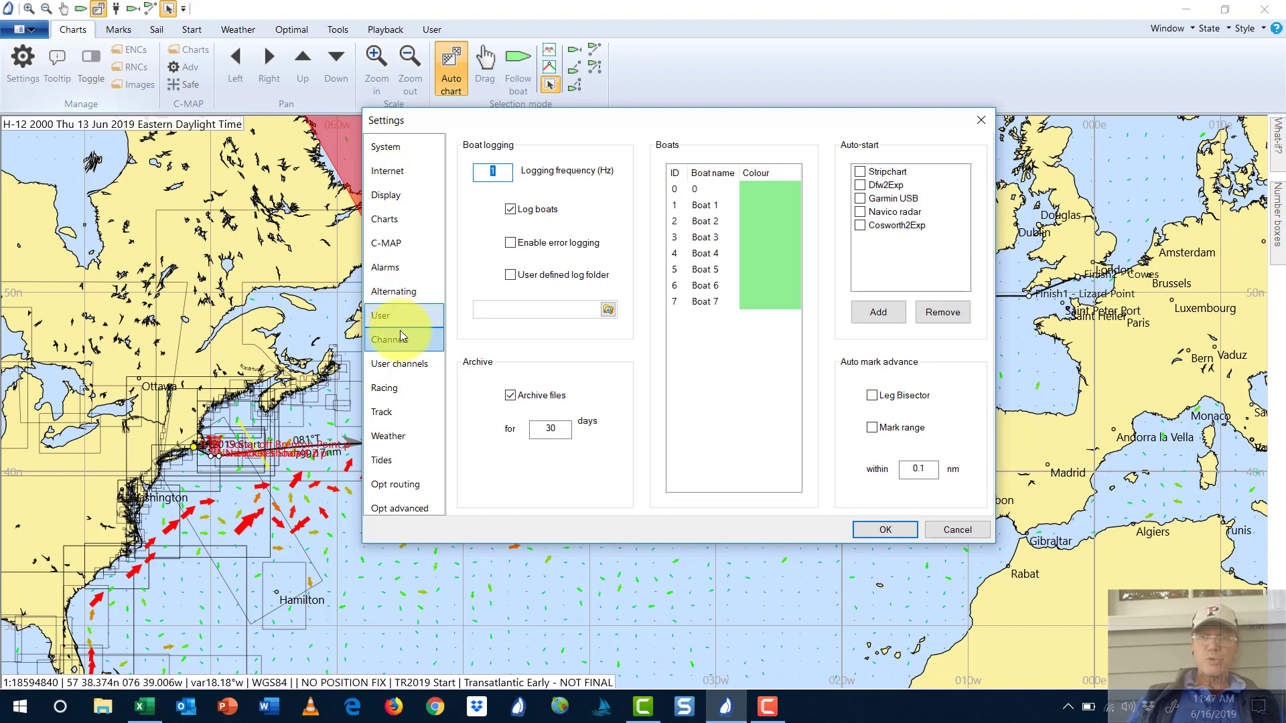
Examine the damping and display precision lists for the channels, and the definitions of the user channels
{"action": "left_click", "coordinate": [405, 341]}
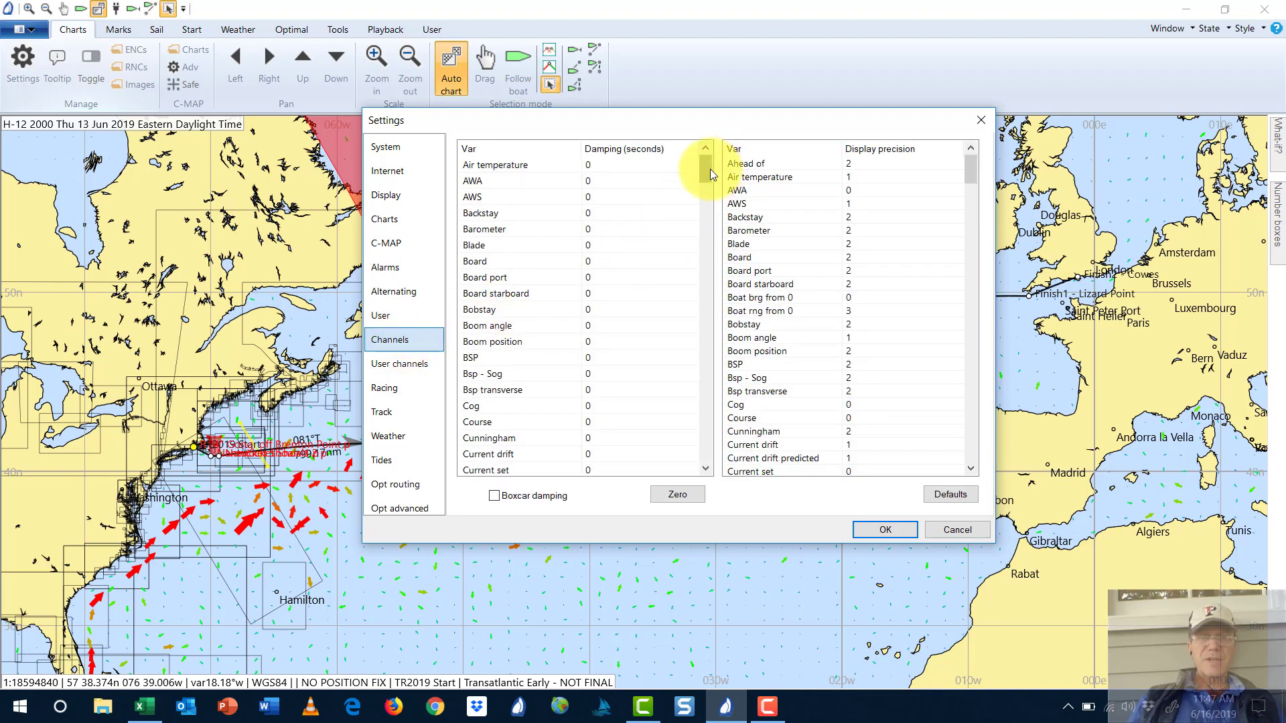
{"action": "left_click_drag", "start_coordinate": [710, 169], "coordinate": [689, 454]}
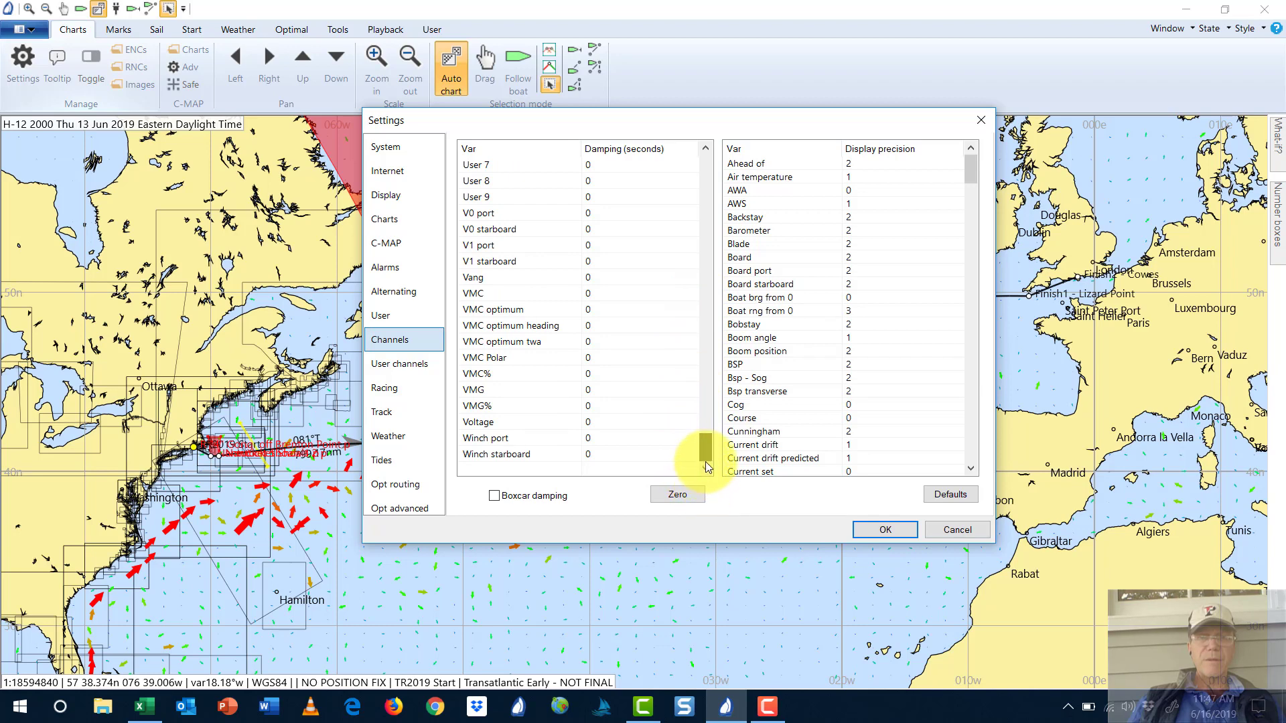
{"action": "left_click_drag", "start_coordinate": [705, 461], "coordinate": [705, 158]}
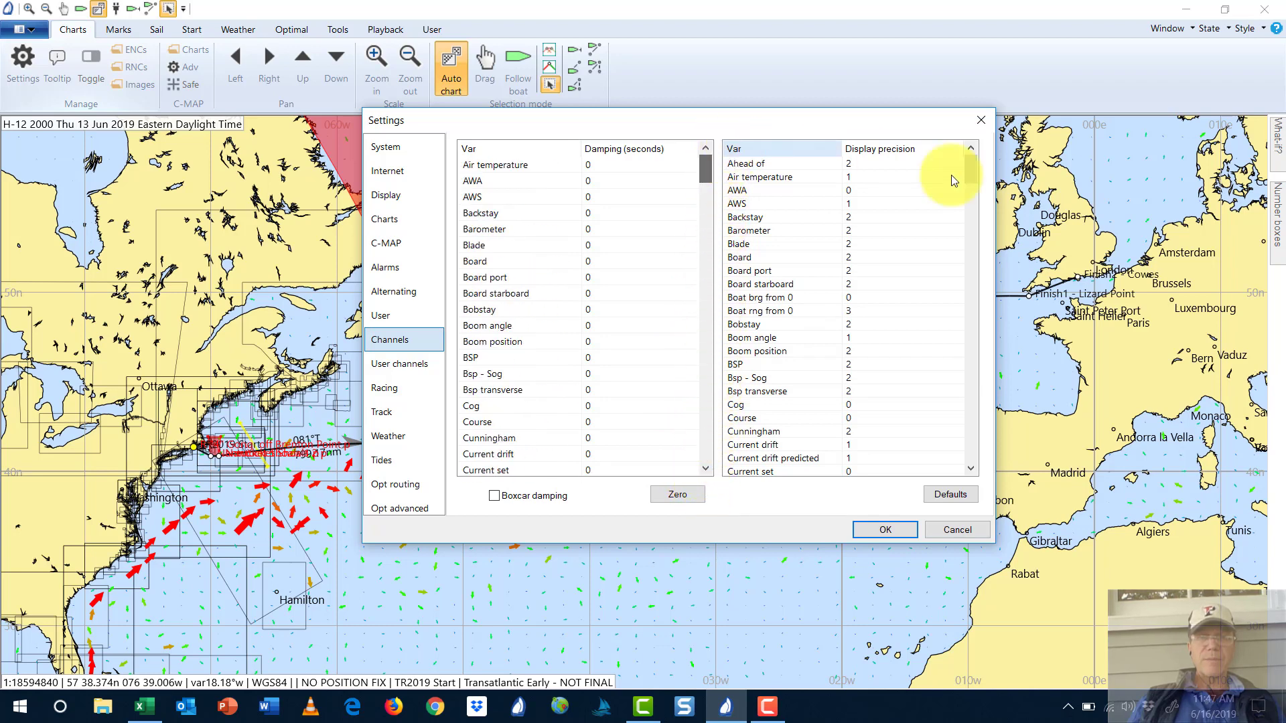
{"action": "left_click_drag", "start_coordinate": [970, 162], "coordinate": [991, 91]}
{"action": "left_click", "coordinate": [402, 364]}
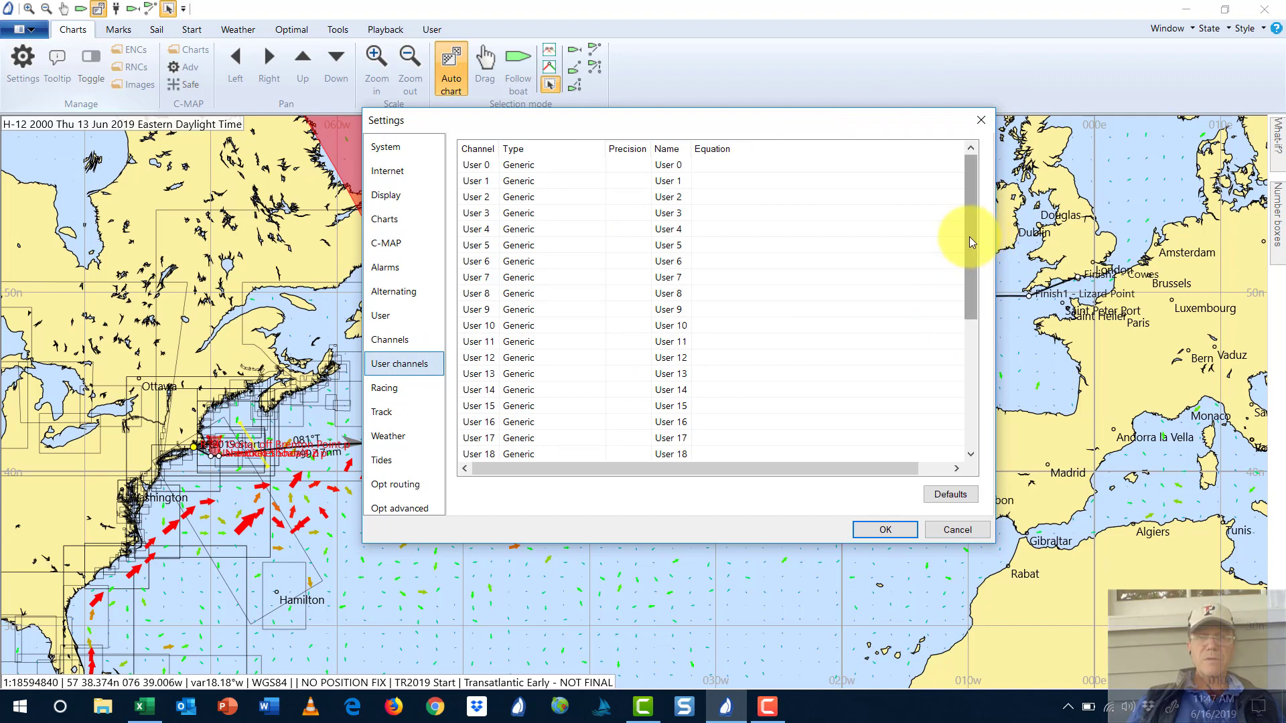
{"action": "left_click_drag", "start_coordinate": [971, 239], "coordinate": [956, 215]}
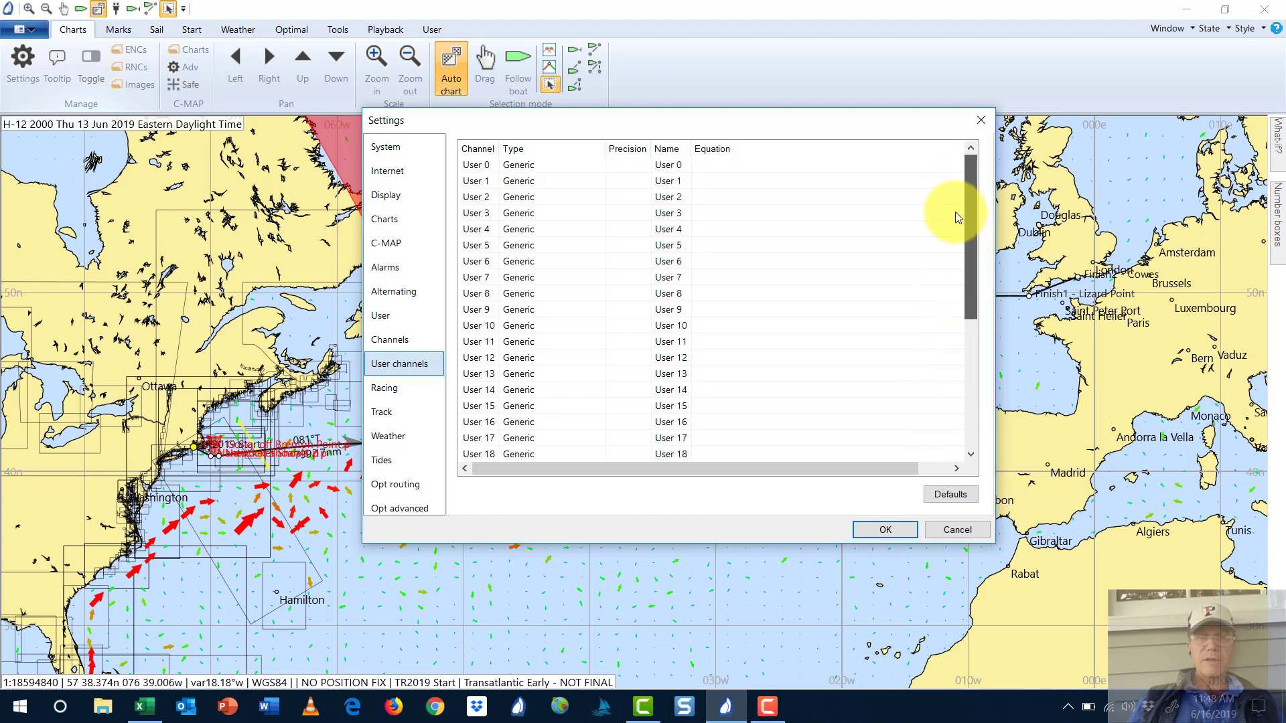
Examine the Racing settings from race settings to start time to line options, and view the Track settings
{"action": "left_click", "coordinate": [402, 398]}
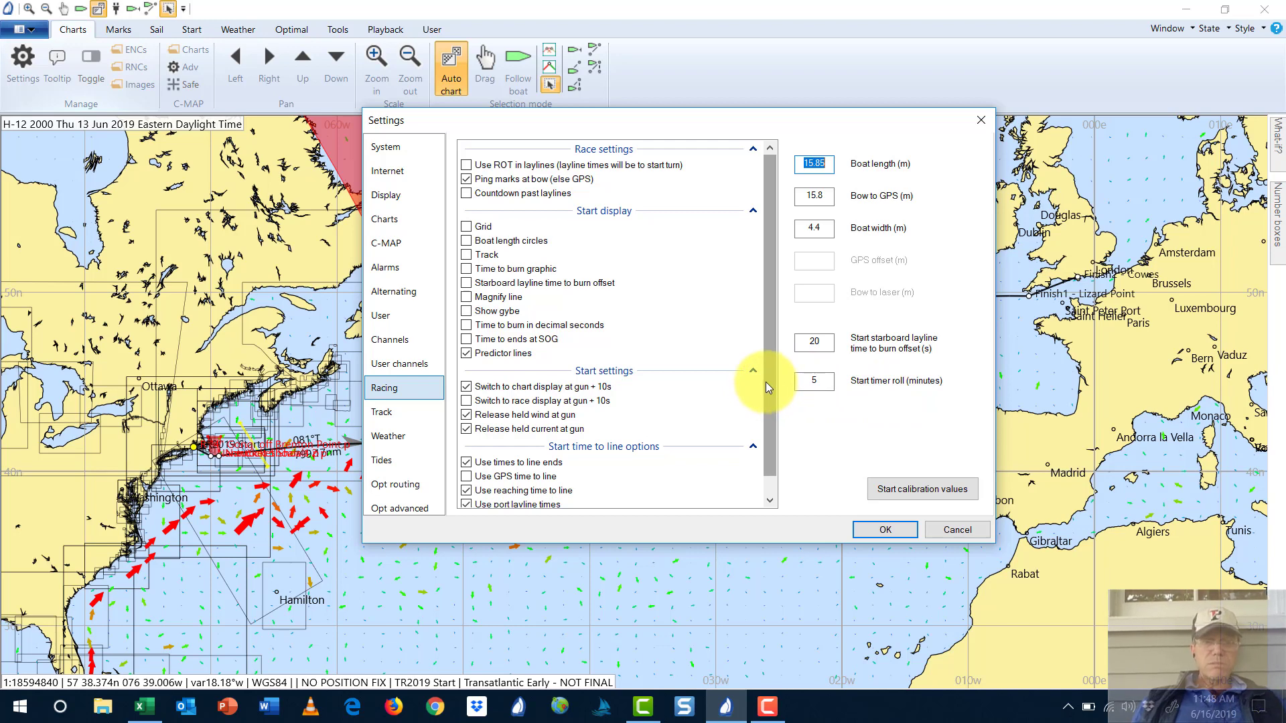
{"action": "left_click_drag", "start_coordinate": [765, 381], "coordinate": [762, 407]}
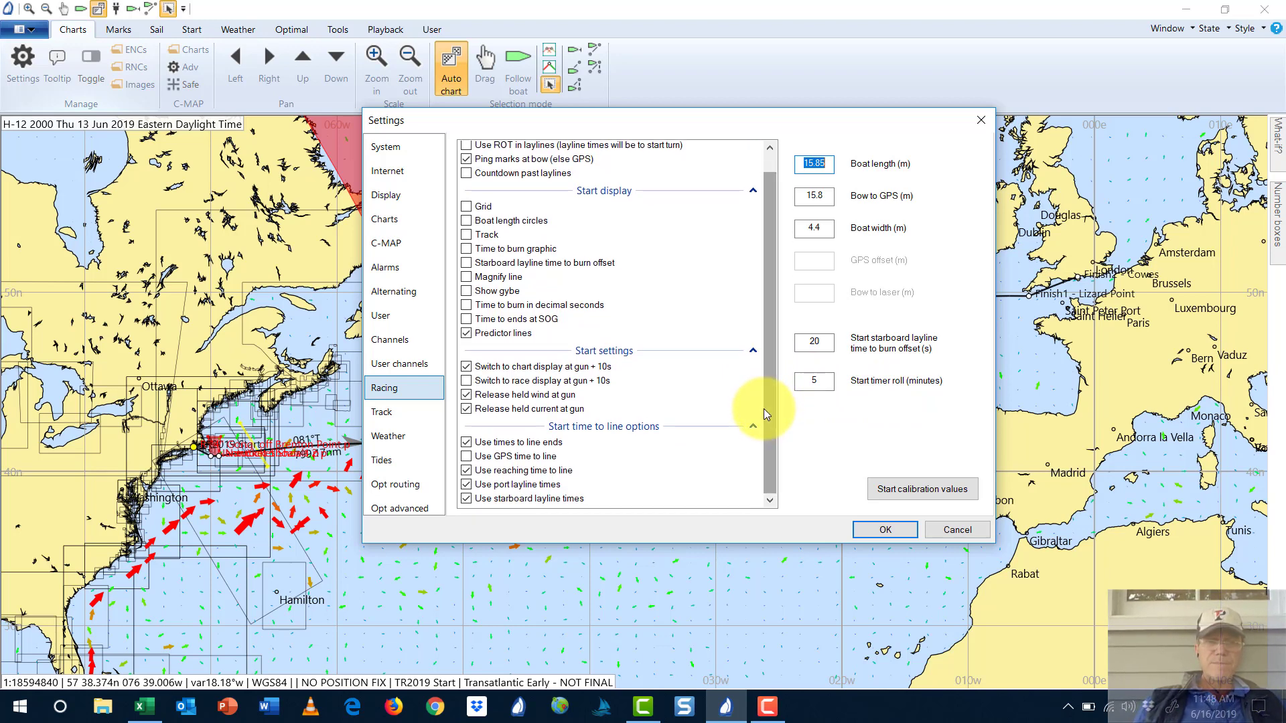
{"action": "left_click_drag", "start_coordinate": [772, 382], "coordinate": [772, 332]}
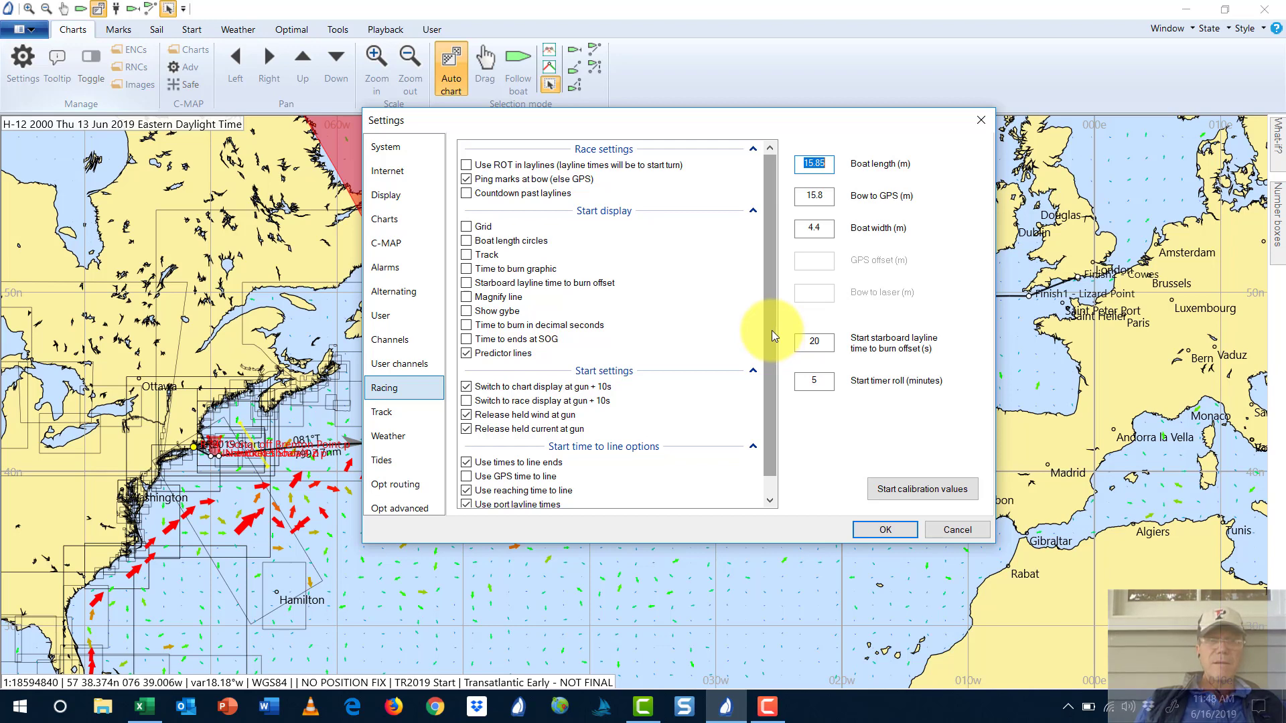
{"action": "left_click_drag", "start_coordinate": [771, 330], "coordinate": [773, 371]}
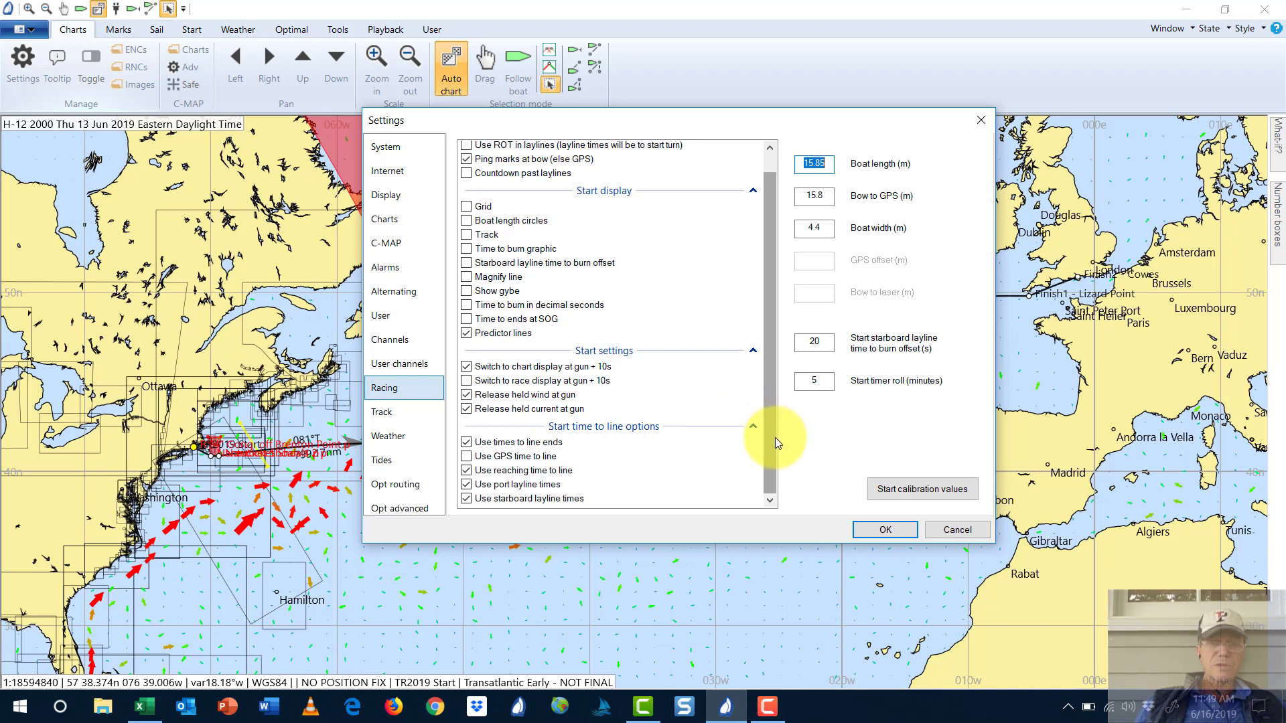
{"action": "left_click", "coordinate": [415, 412]}
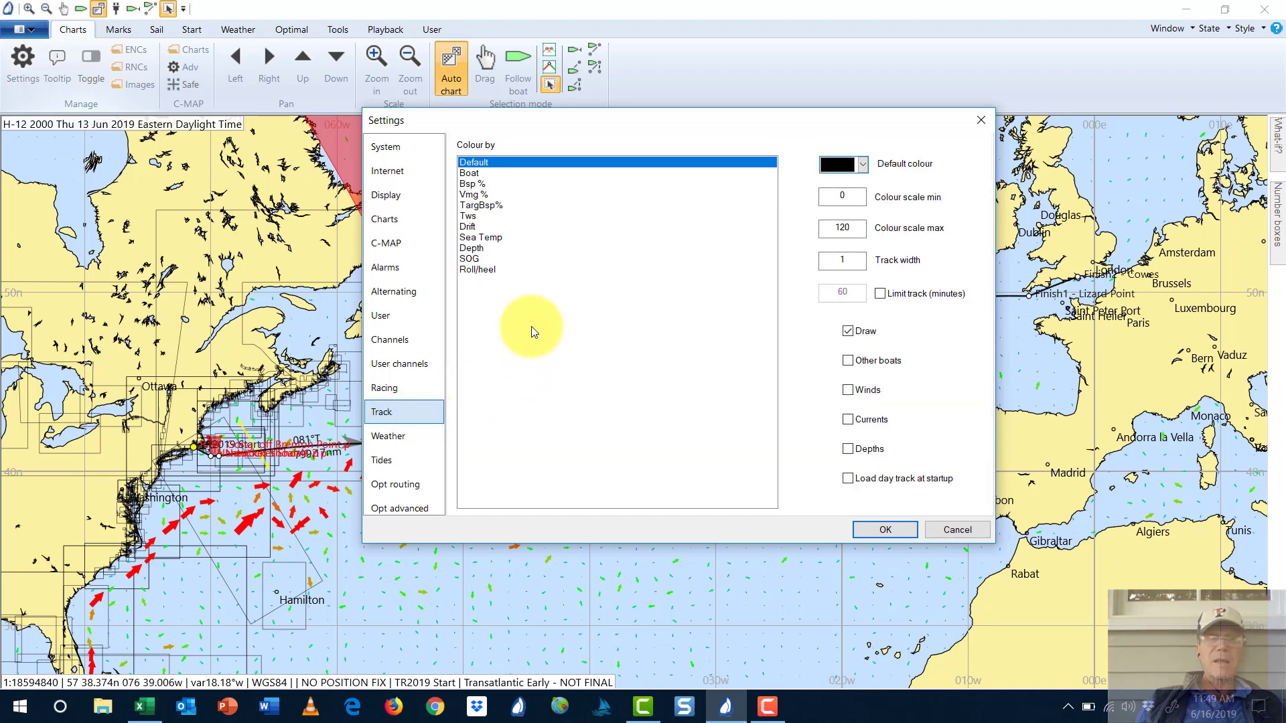
Revisit the Track options and clear all GRIB files from the Weather settings
{"action": "left_click", "coordinate": [410, 436]}
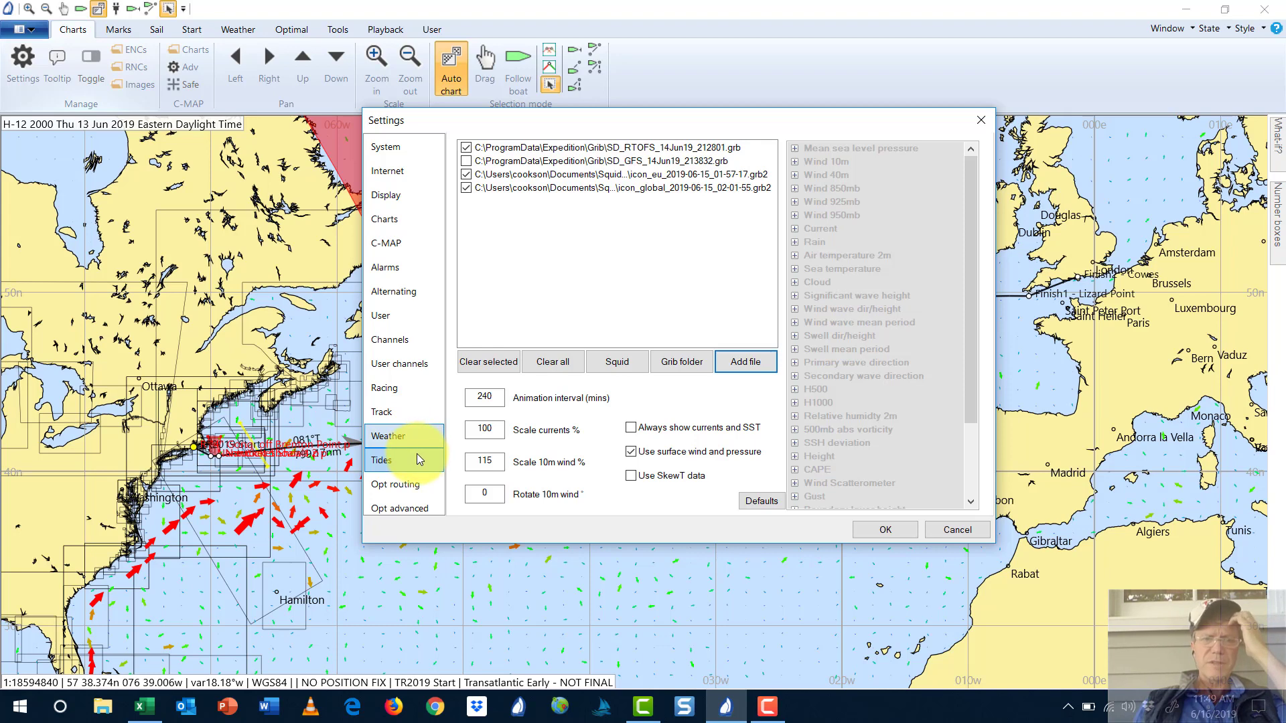
{"action": "left_click", "coordinate": [400, 418]}
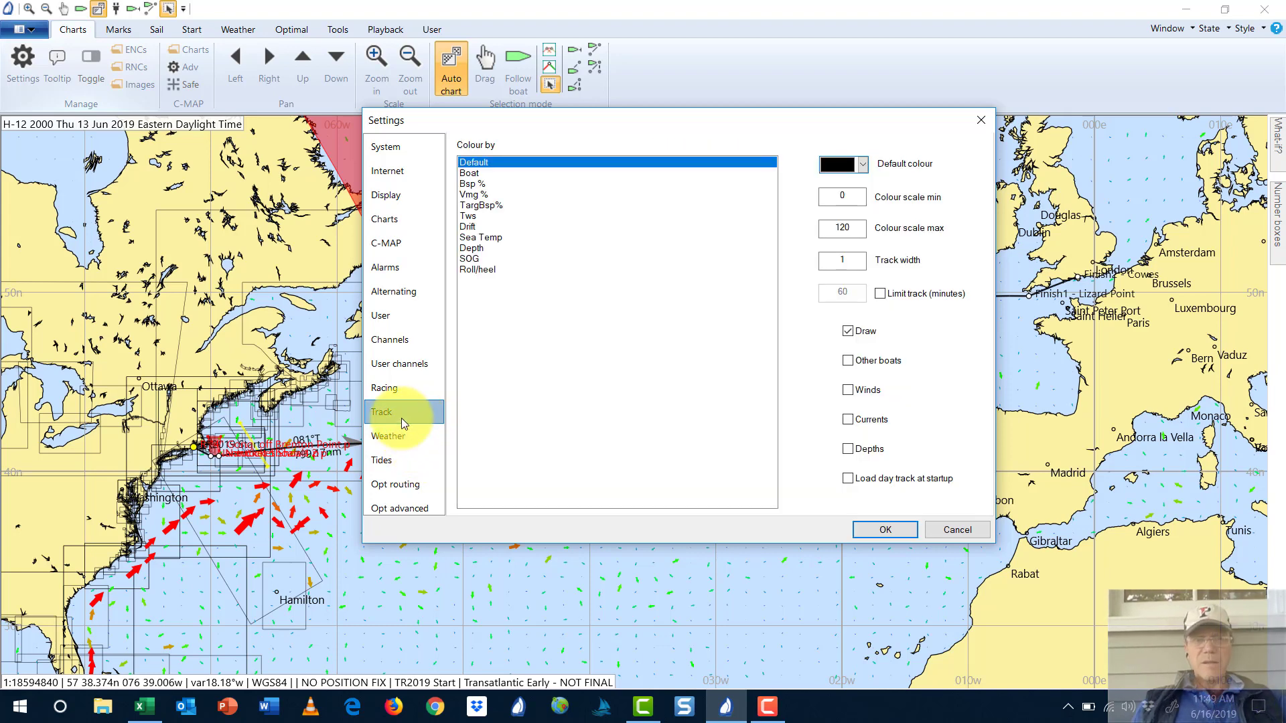
{"action": "left_click", "coordinate": [398, 444]}
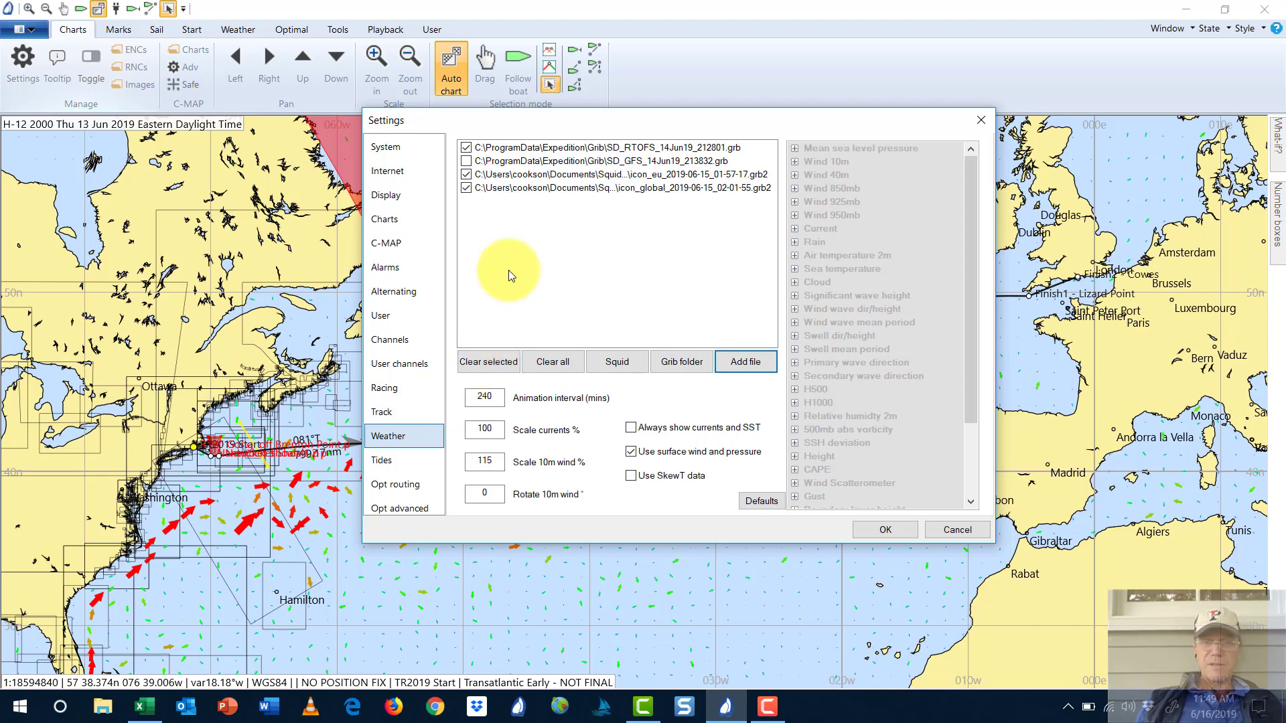
{"action": "left_click", "coordinate": [543, 362]}
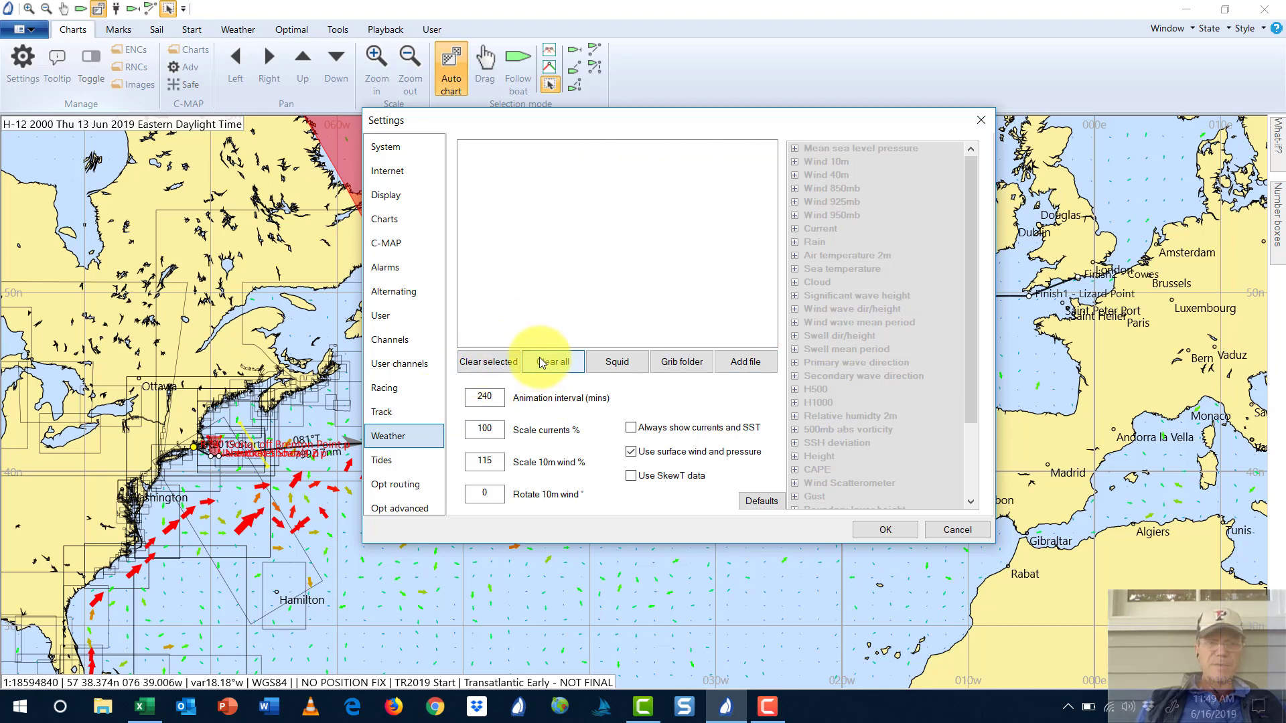
Examine the tidal models and display options in the Tides settings, and view the optimal routing configuration, data and display options
{"action": "left_click", "coordinate": [395, 459]}
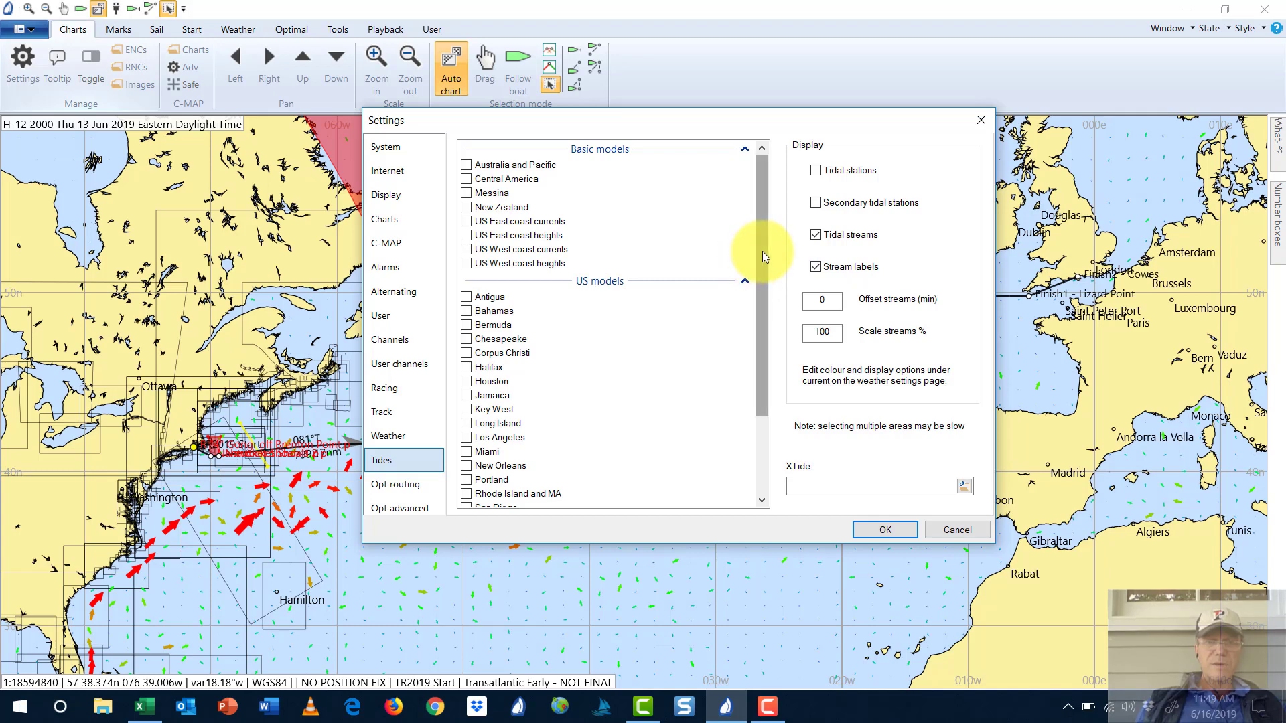
{"action": "left_click_drag", "start_coordinate": [762, 257], "coordinate": [758, 364]}
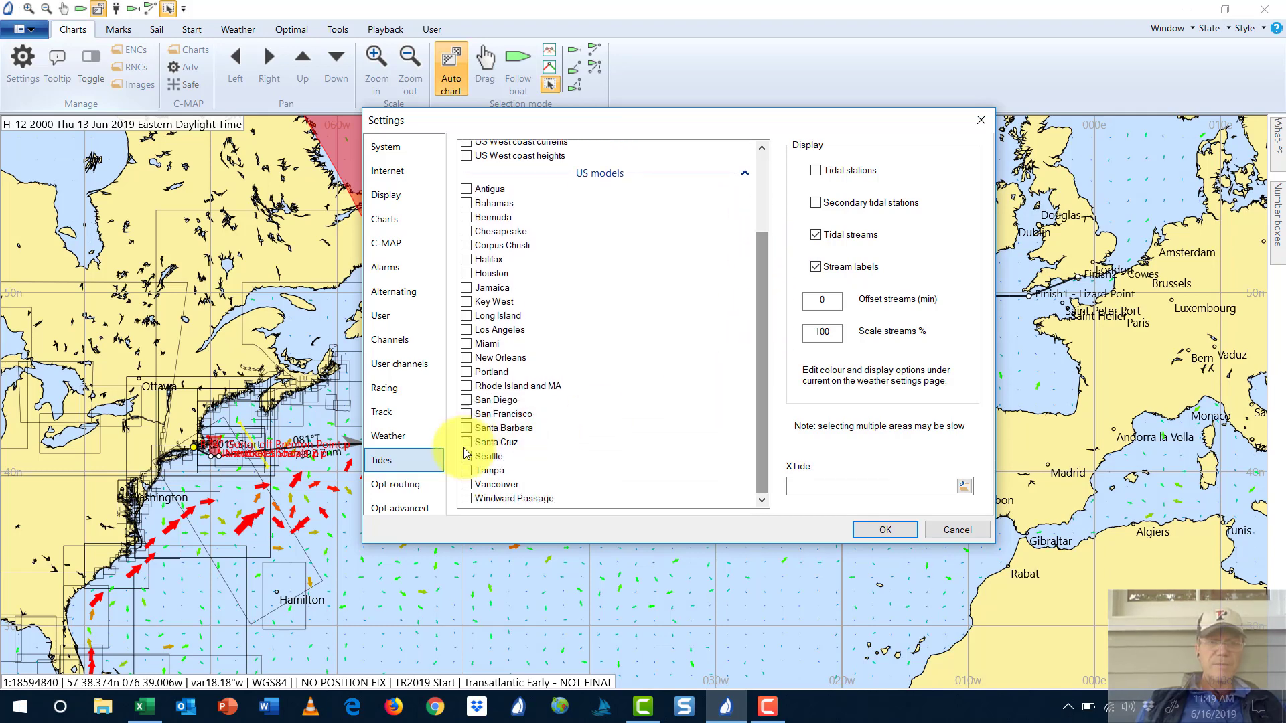
{"action": "left_click", "coordinate": [416, 483]}
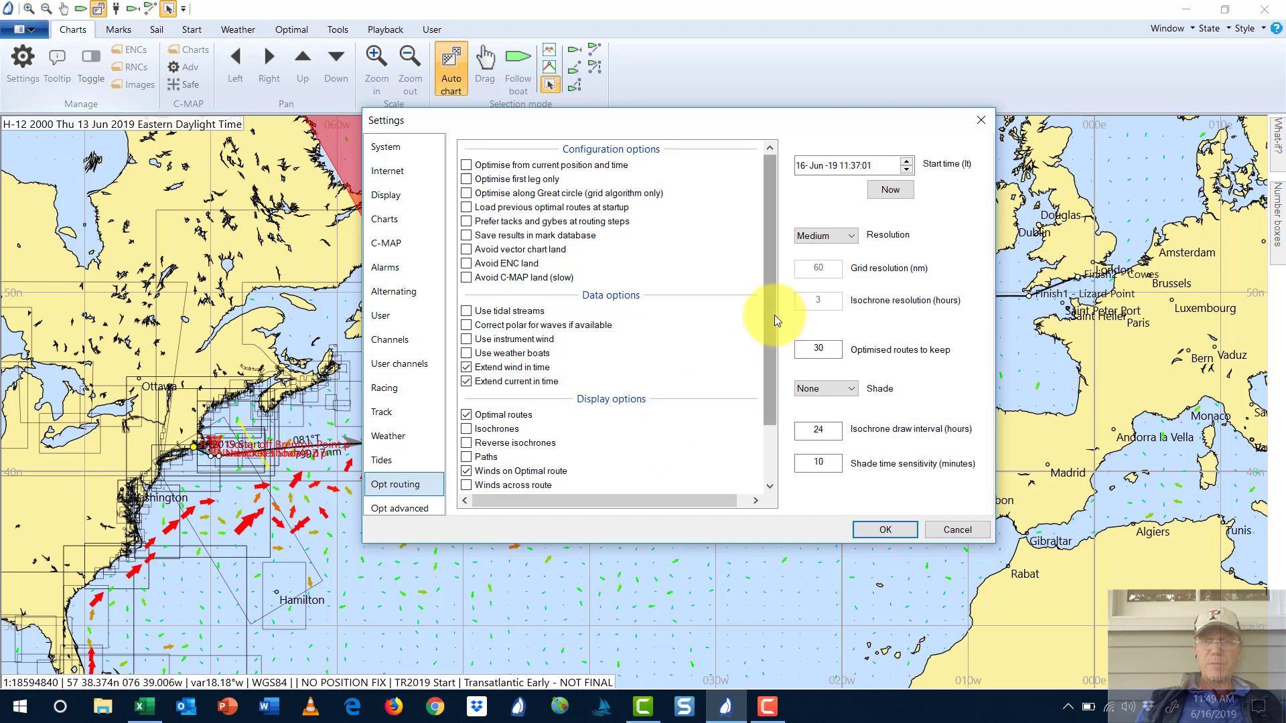
{"action": "mouse_move", "coordinate": [772, 315]}
{"action": "left_mouse_down"}
{"action": "mouse_move", "coordinate": [777, 375]}
{"action": "mouse_move", "coordinate": [775, 311]}
{"action": "left_mouse_up"}
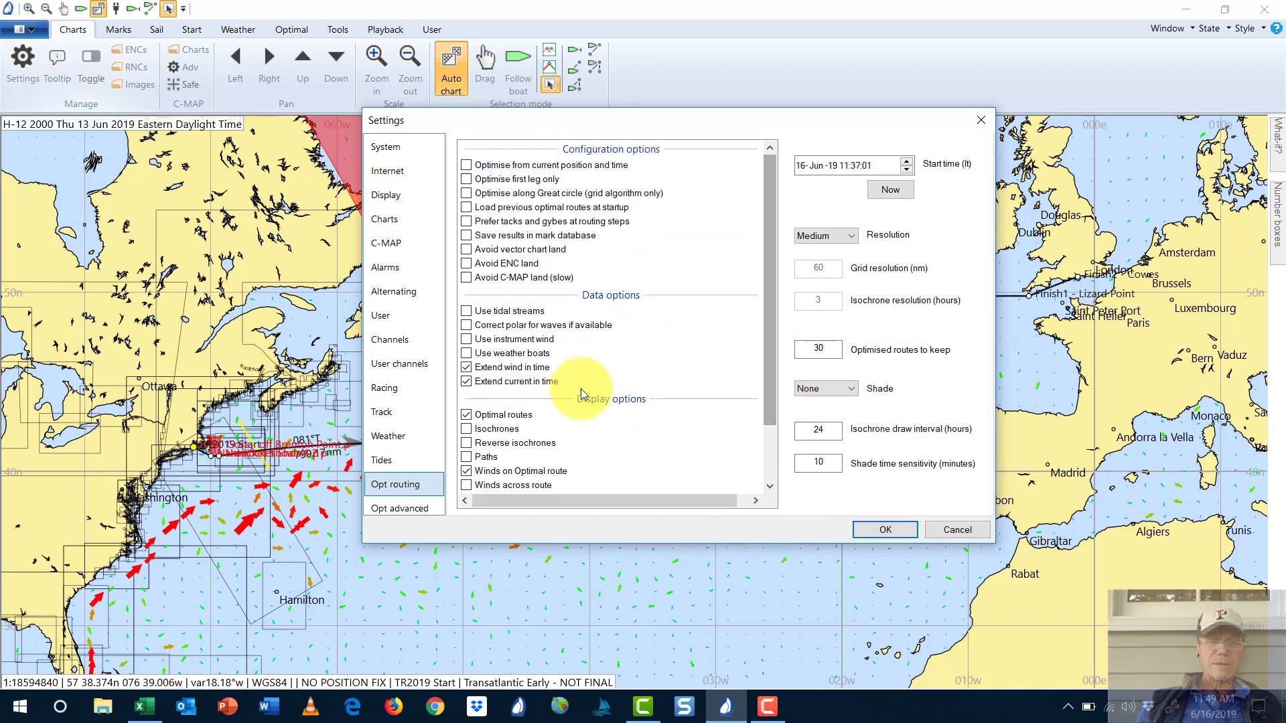
Review the advanced optimal routing settings, including the maximum downwind true wind speed limit, and accept the settings
{"action": "left_click", "coordinate": [406, 507]}
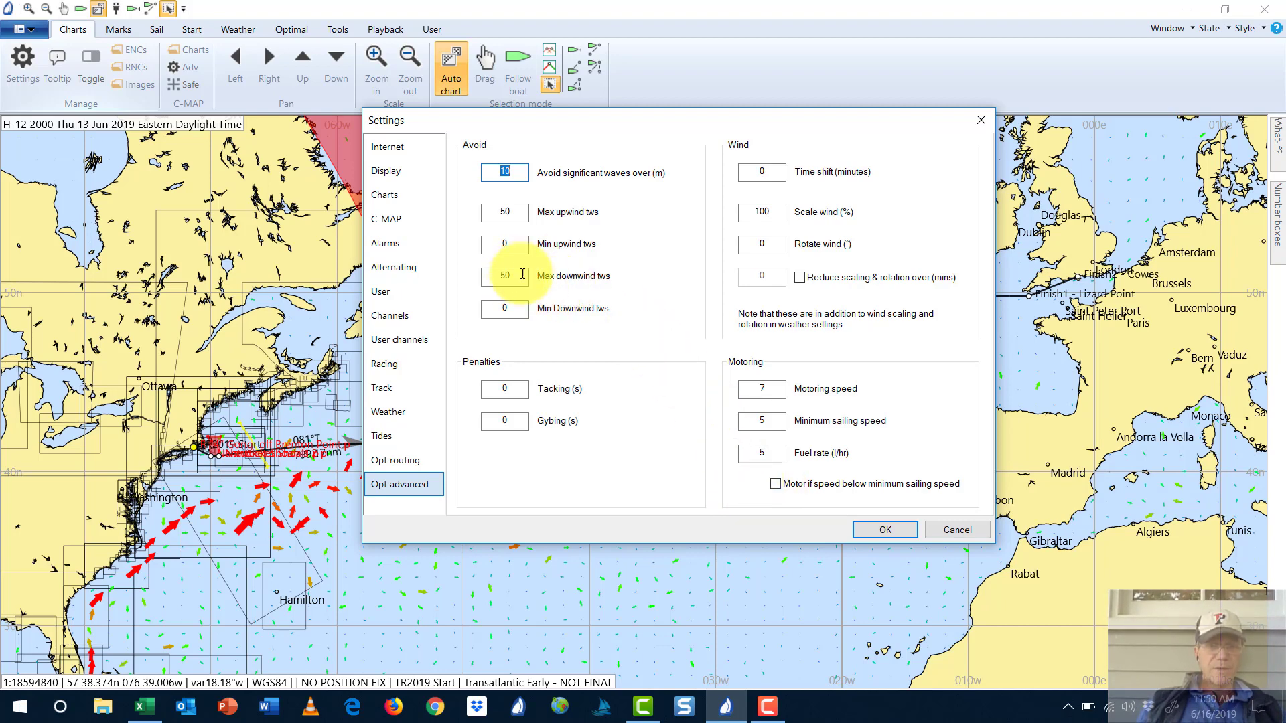
{"action": "left_click", "coordinate": [521, 276]}
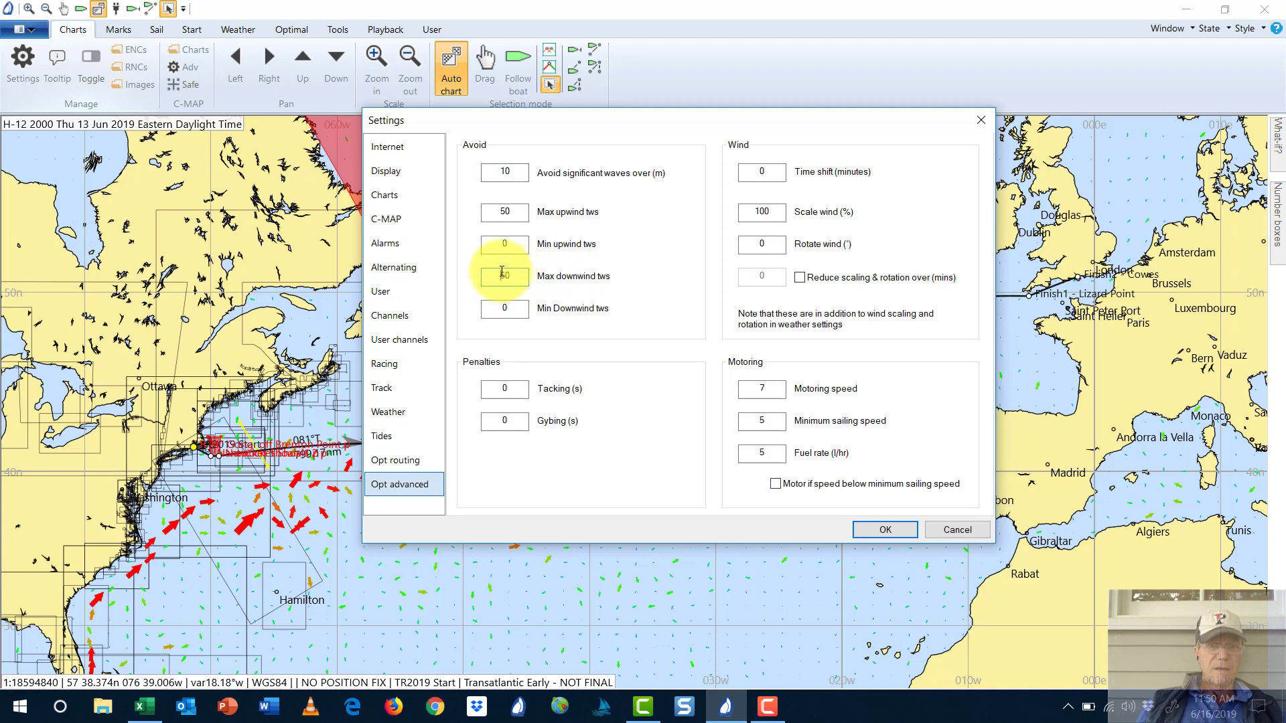
{"action": "left_click_drag", "start_coordinate": [494, 274], "coordinate": [536, 290]}
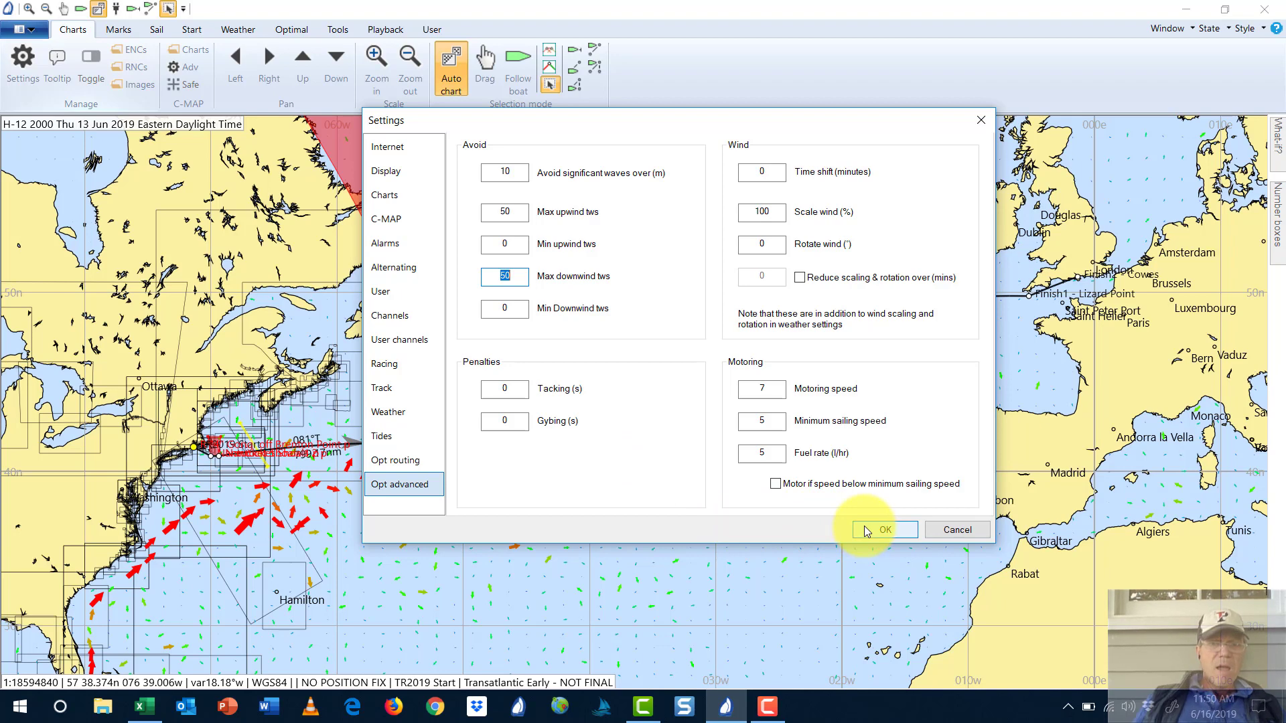
{"action": "left_click", "coordinate": [884, 530]}
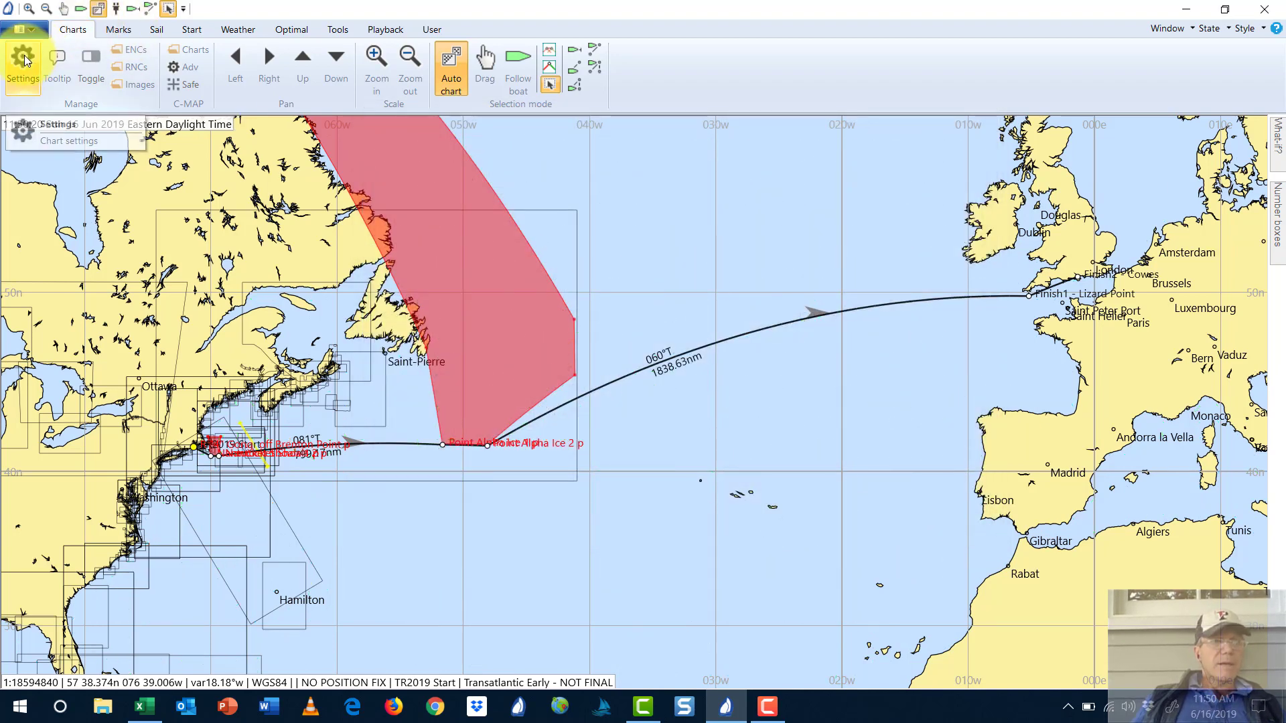
Launch the StripChart application from Expedition, look through its menu options, and exit it
{"action": "left_click", "coordinate": [22, 30]}
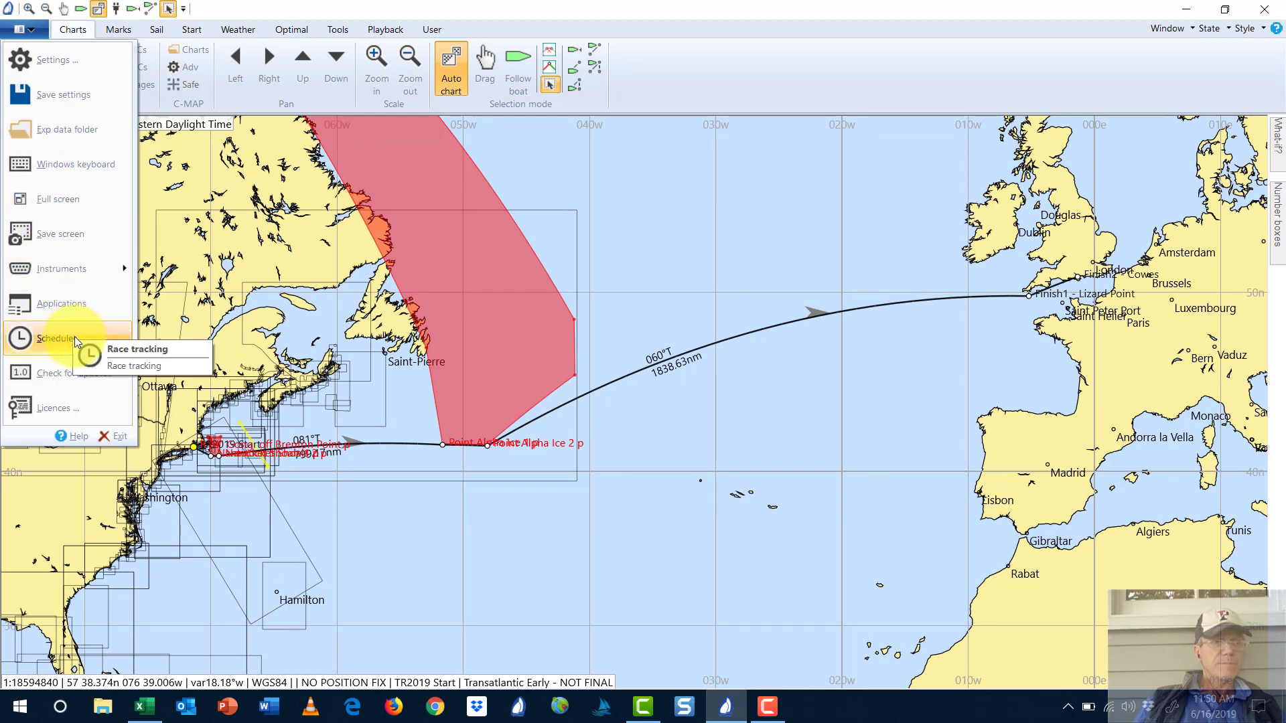
{"action": "left_click", "coordinate": [67, 298]}
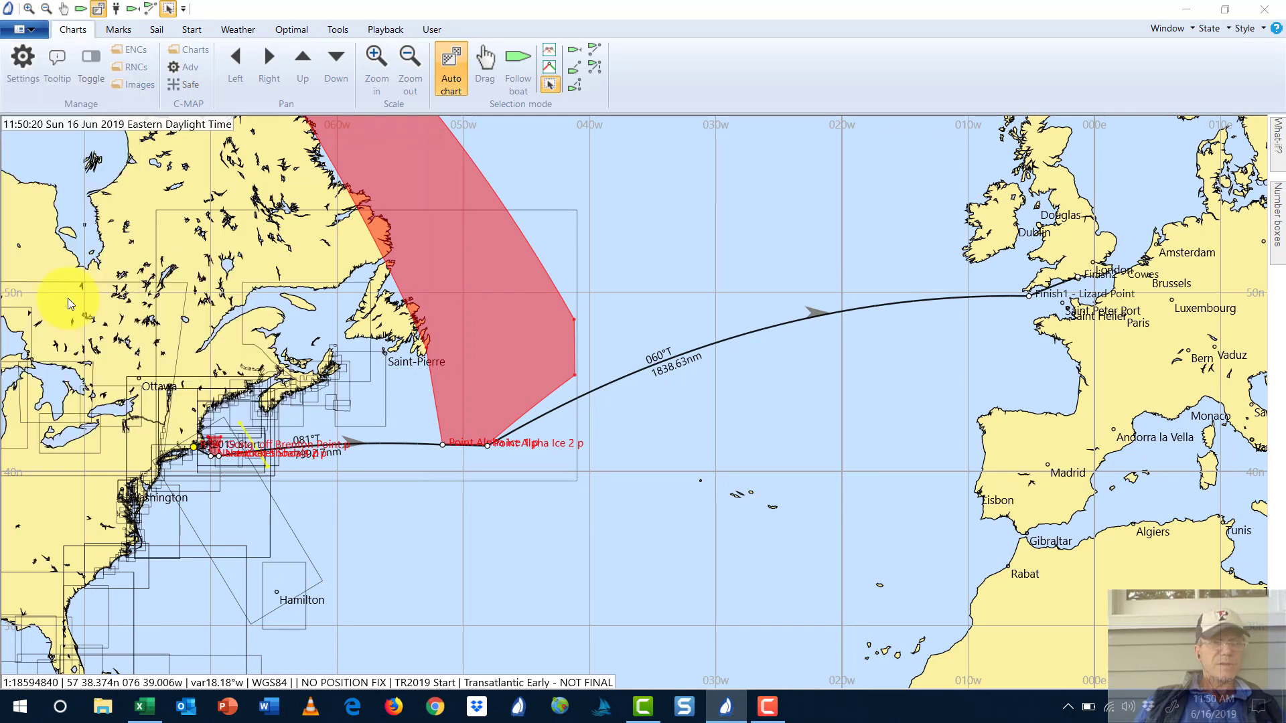
{"action": "left_click", "coordinate": [485, 226]}
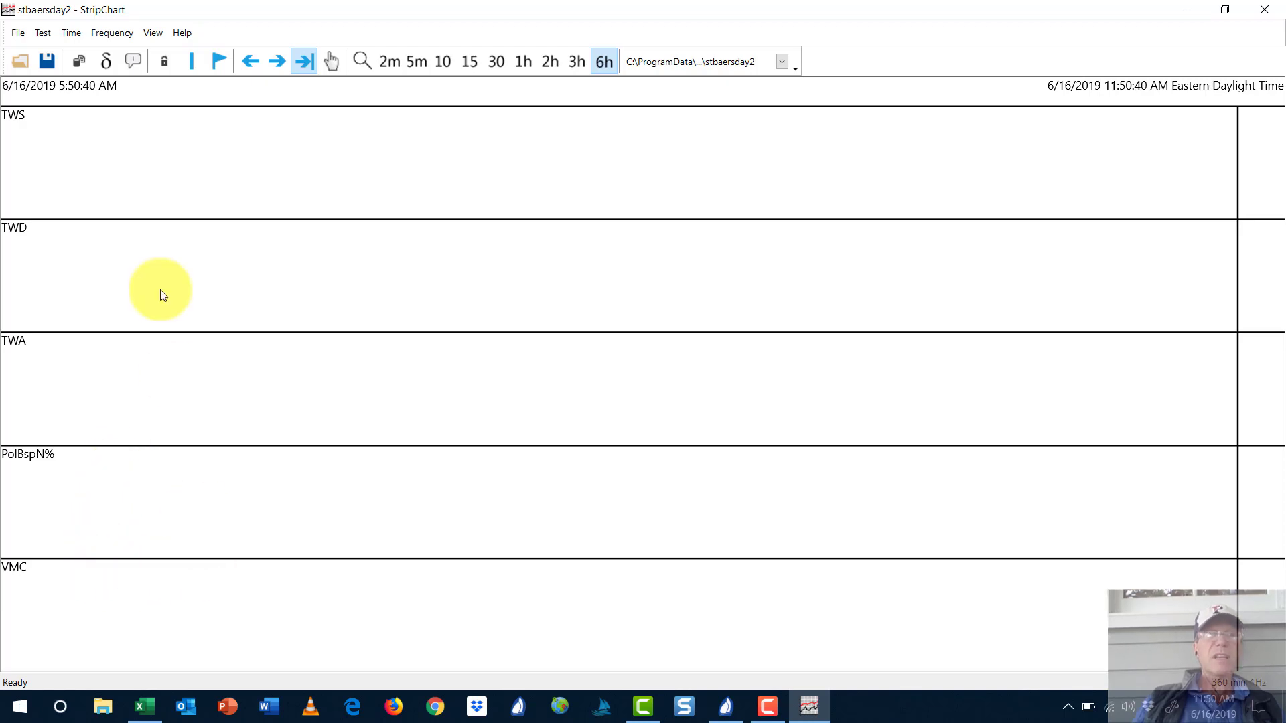
{"action": "left_click", "coordinate": [151, 34]}
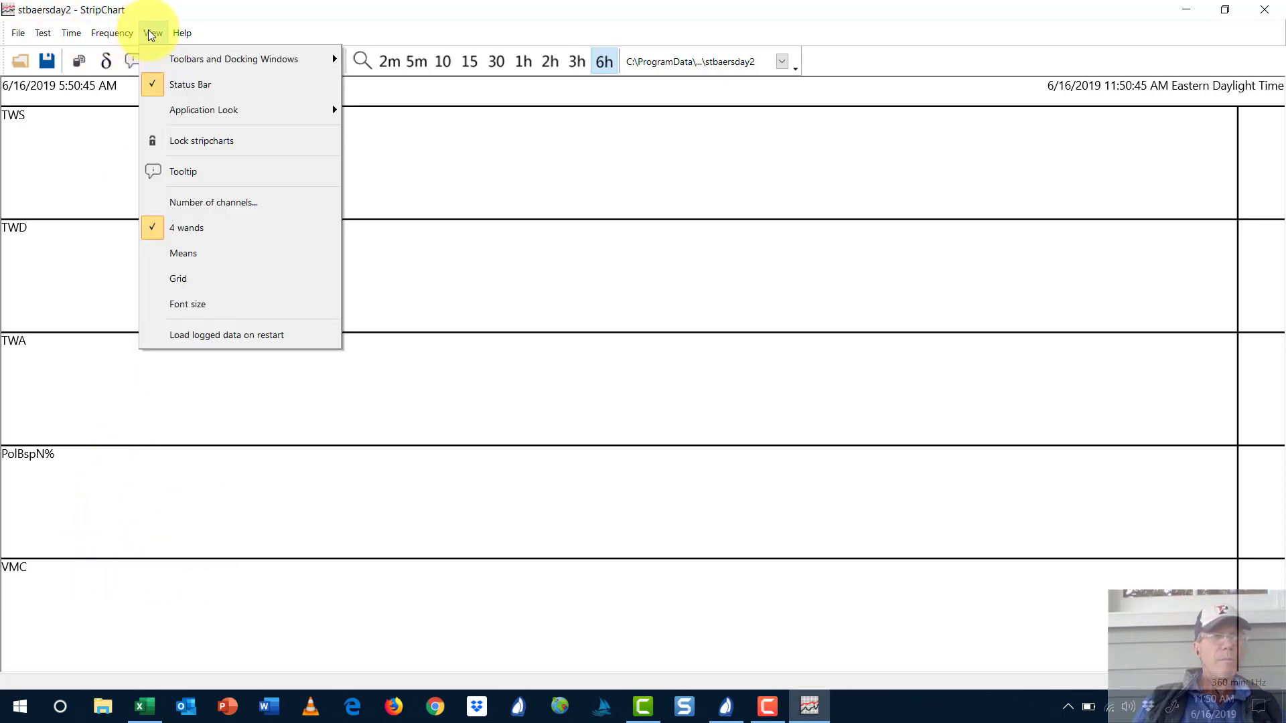
{"action": "left_click", "coordinate": [18, 32]}
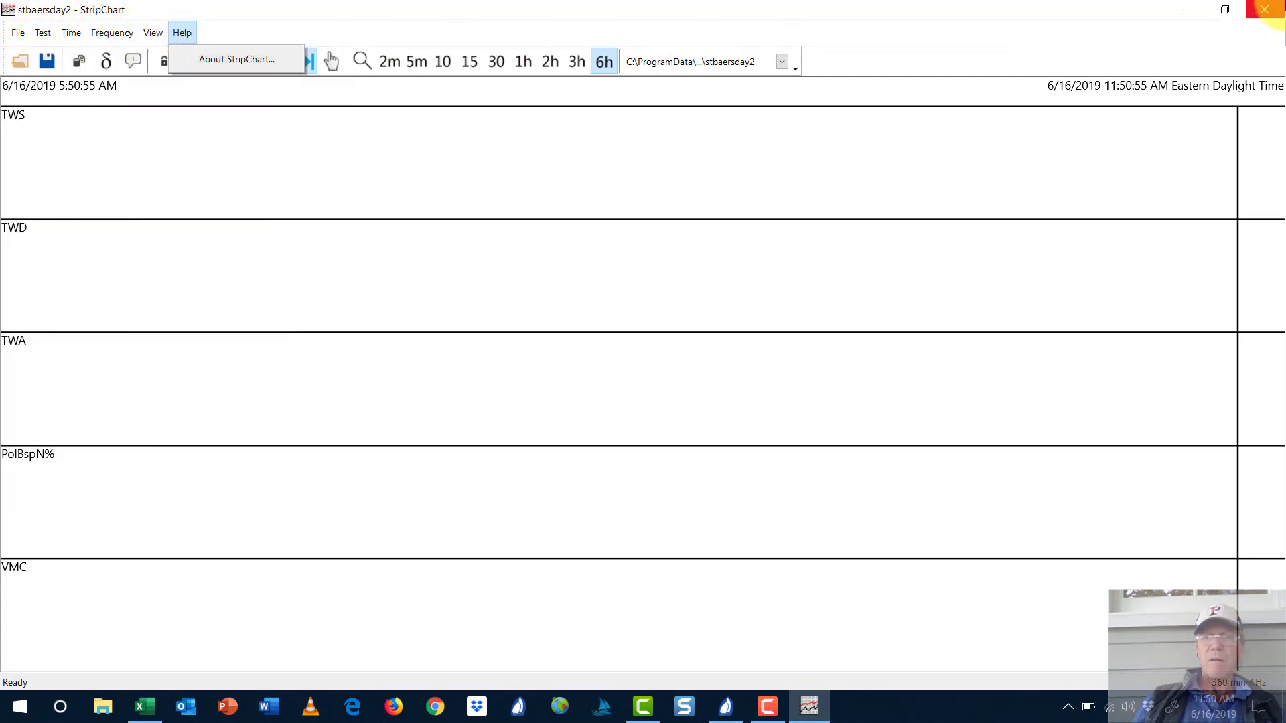
{"action": "left_click", "coordinate": [1273, 8]}
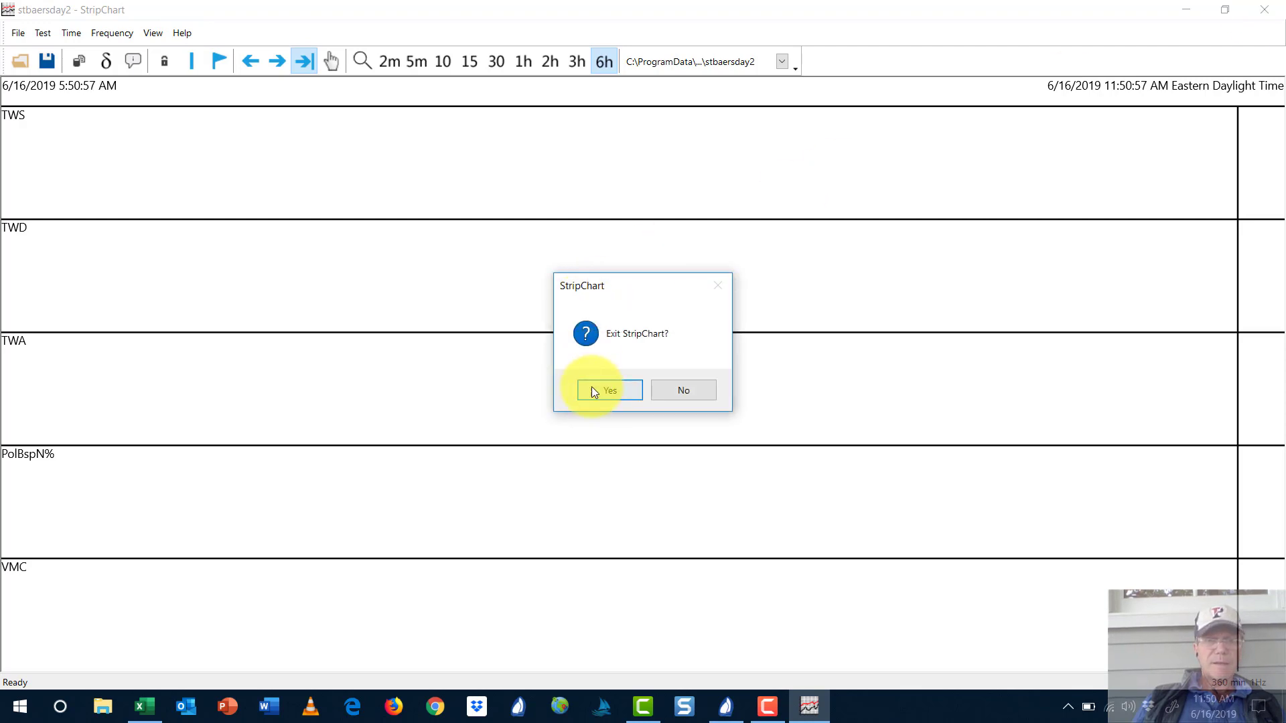
{"action": "key", "text": "Return"}
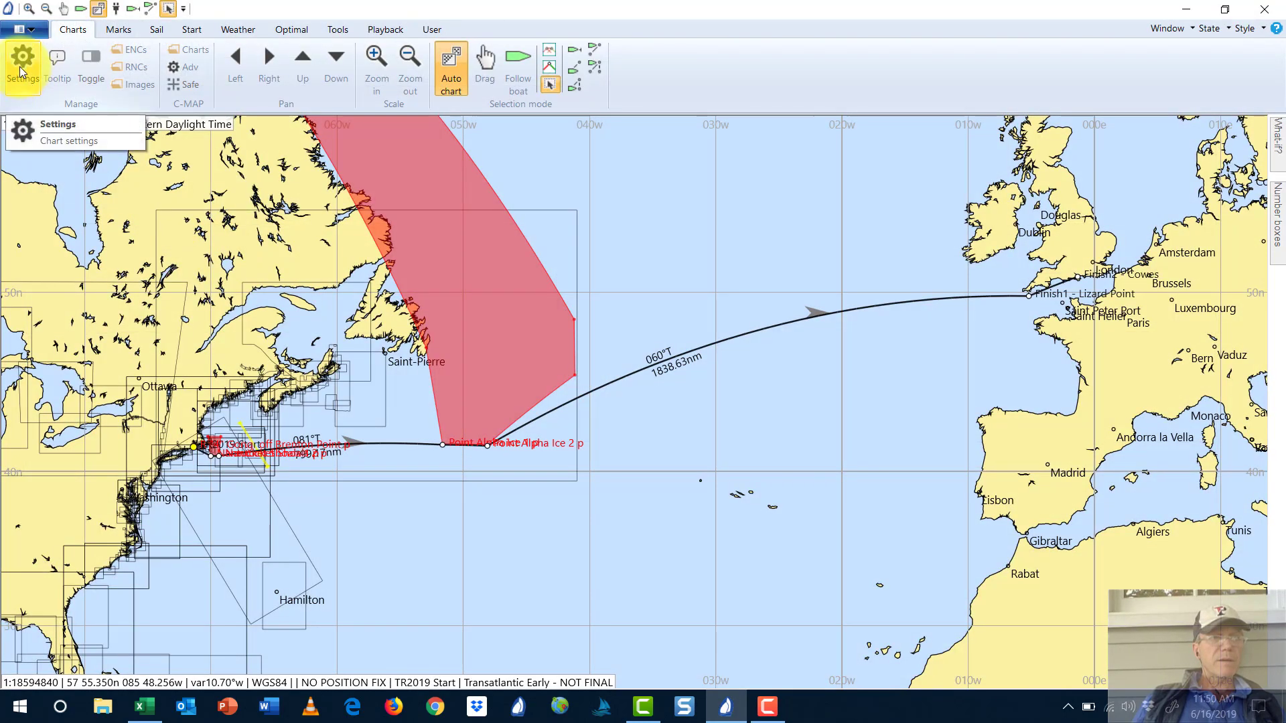
View the Instruments commands, examine the scheduler's Tracking, Wx to grib, Save screen and Windguru pages, and cancel the scheduler
{"action": "left_click", "coordinate": [26, 32]}
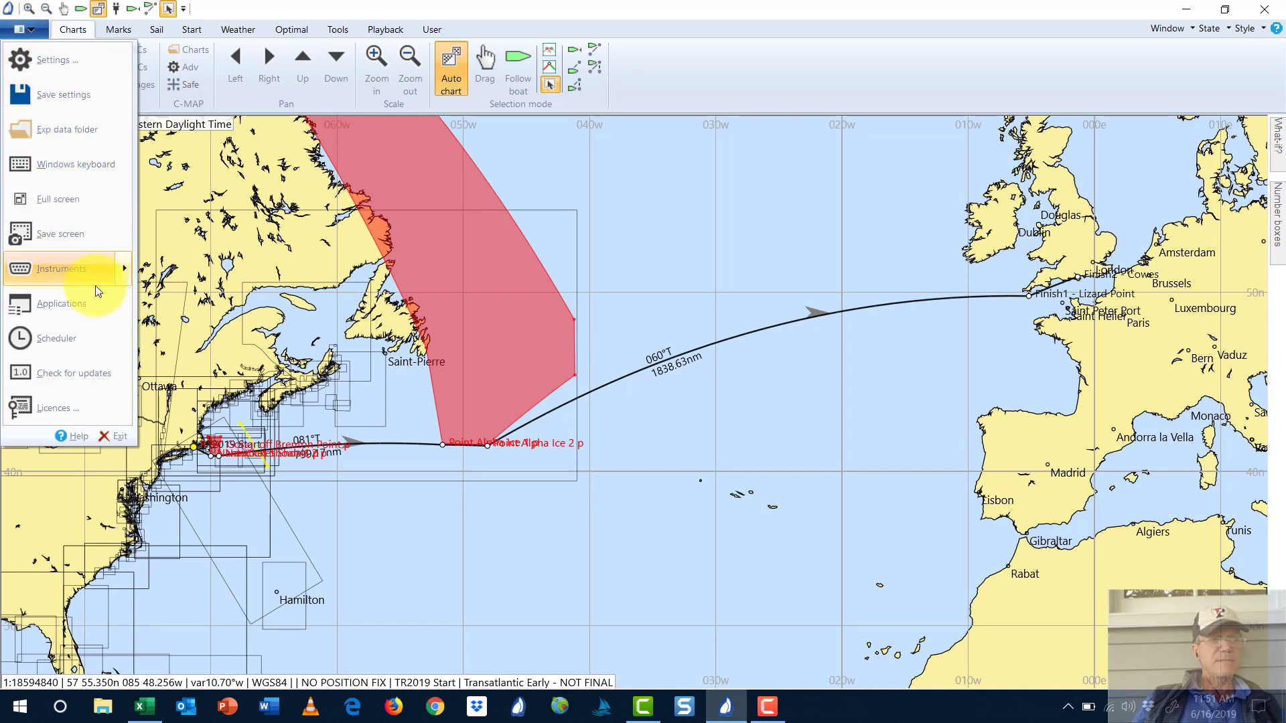
{"action": "mouse_move", "coordinate": [95, 281]}
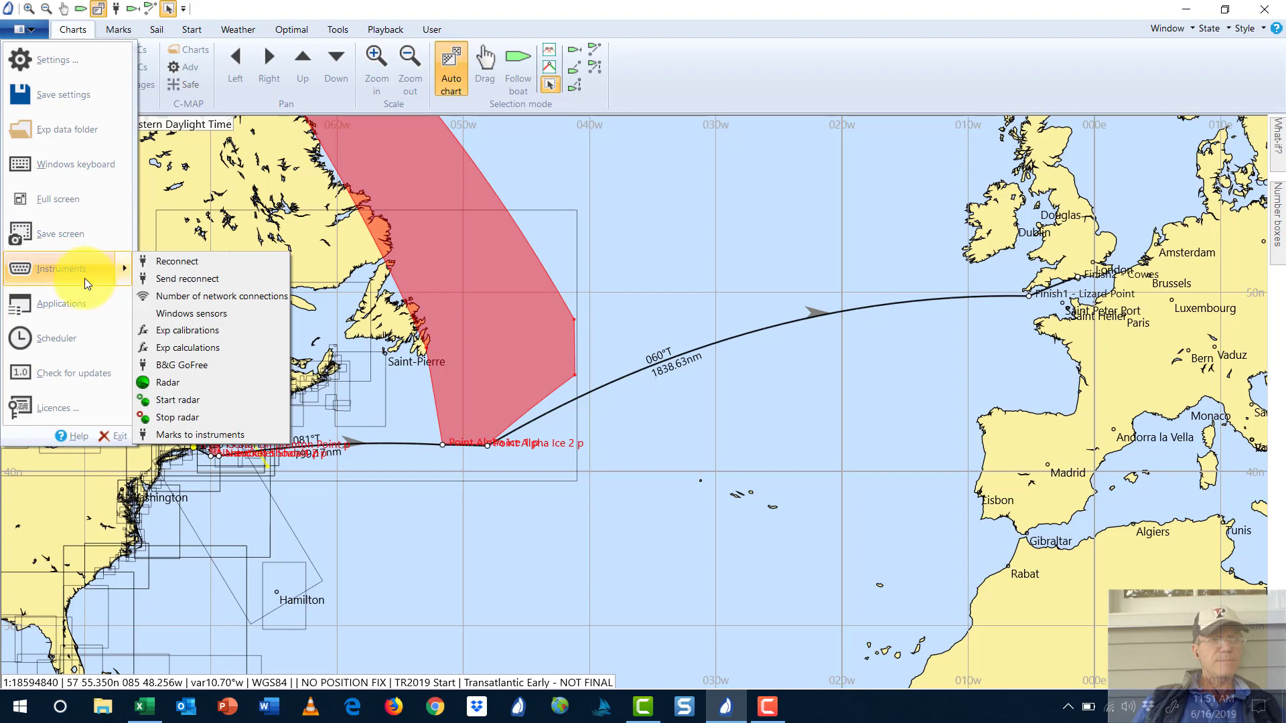
{"action": "mouse_move", "coordinate": [67, 340]}
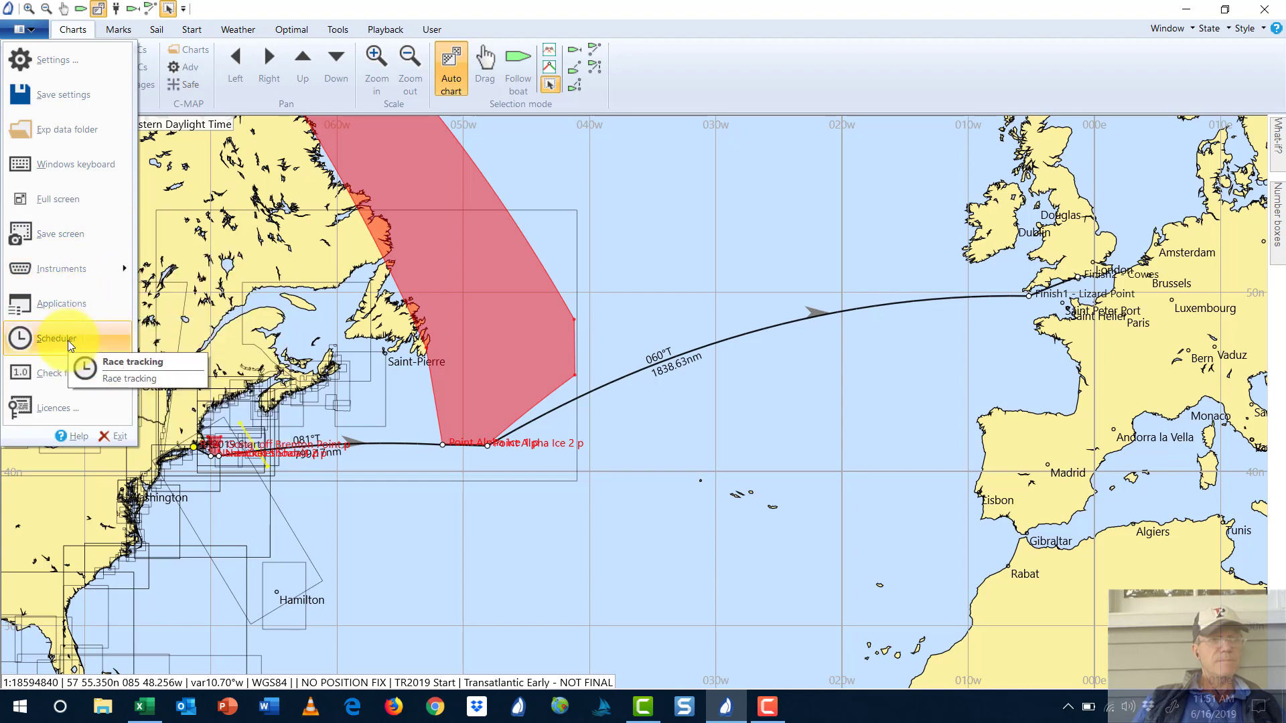
{"action": "left_click", "coordinate": [66, 340]}
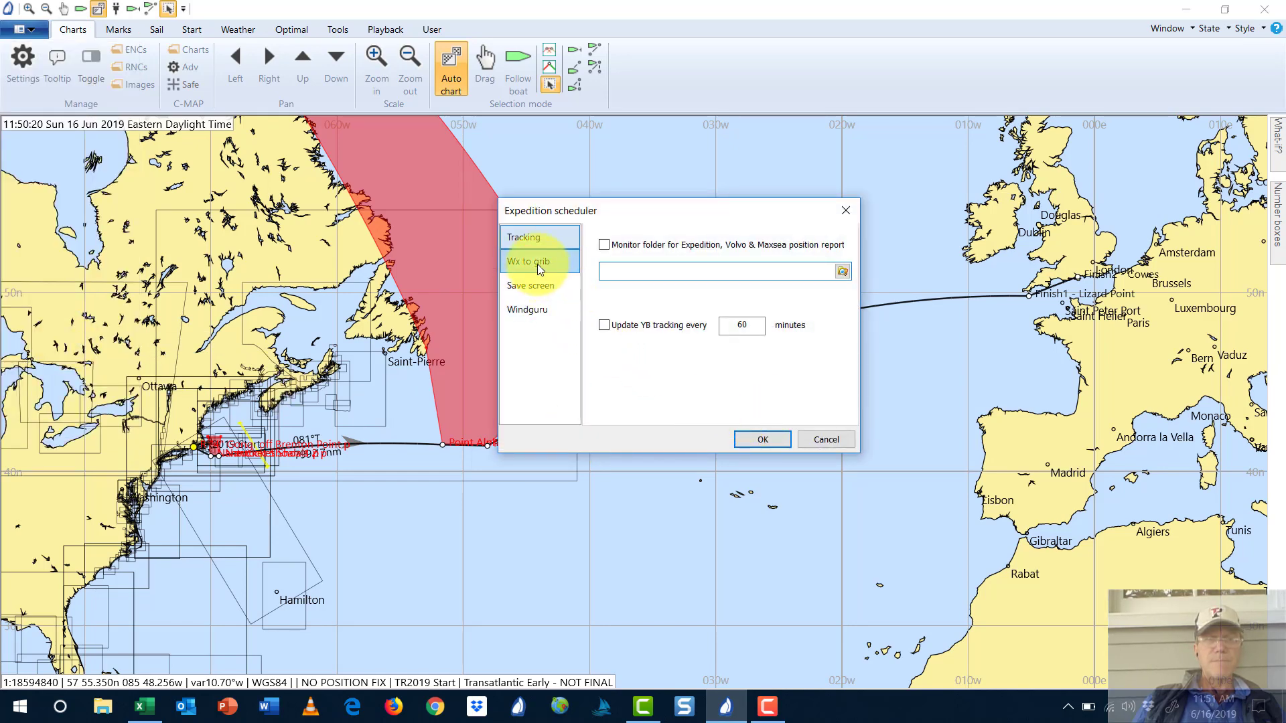
{"action": "left_click", "coordinate": [537, 264]}
{"action": "left_click", "coordinate": [529, 293]}
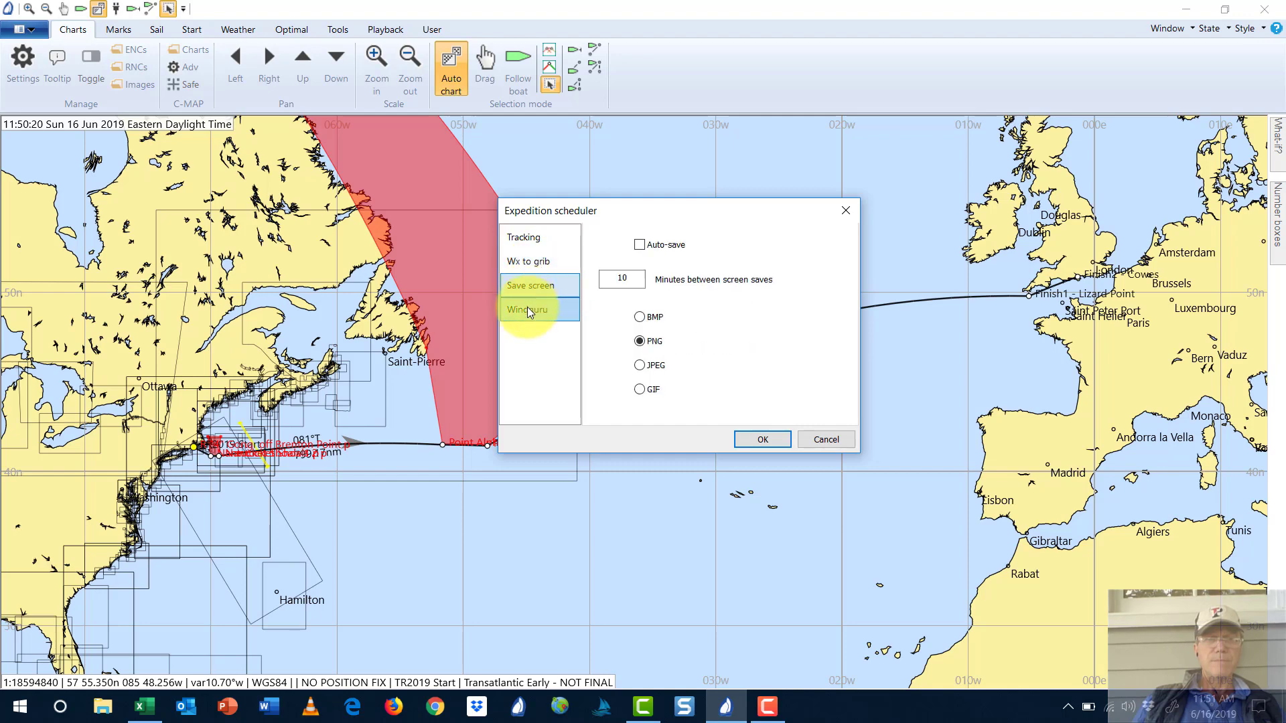
{"action": "left_click", "coordinate": [527, 308]}
{"action": "left_click", "coordinate": [808, 439]}
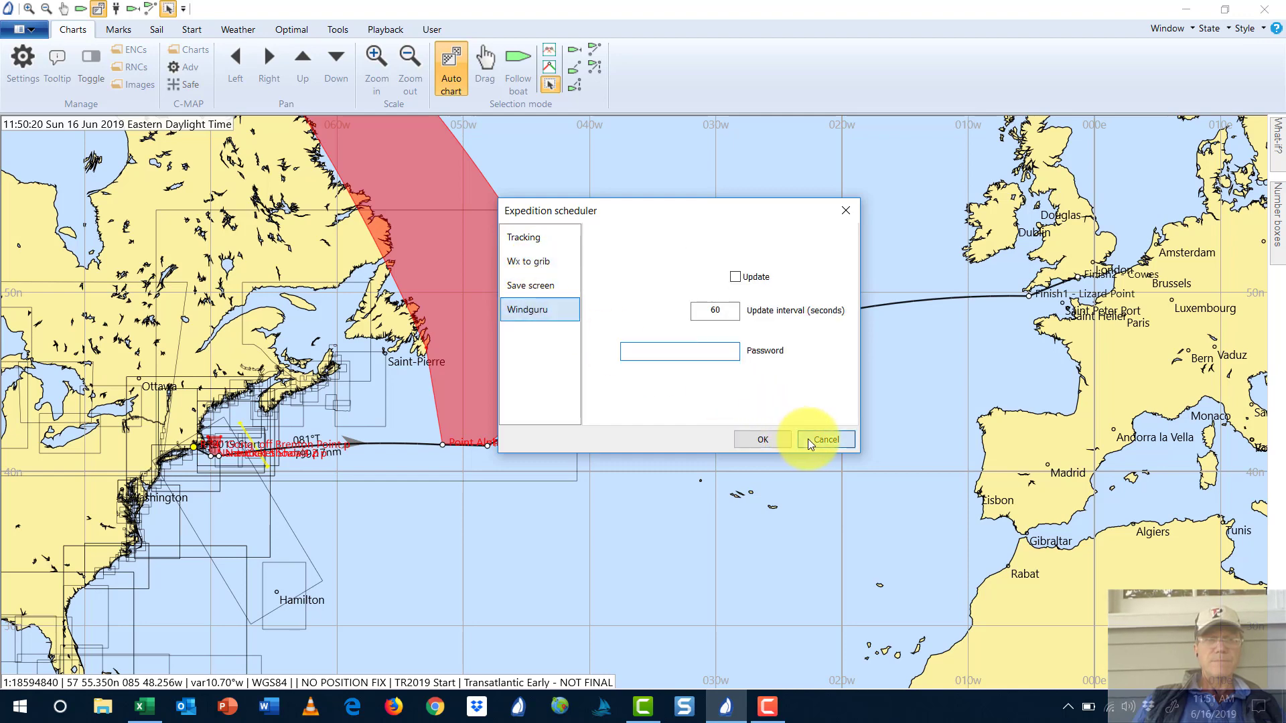
Open mark management for editing marks and select the Transatlantic Early - NOT FINAL folder among the waypoints
{"action": "left_click", "coordinate": [114, 28]}
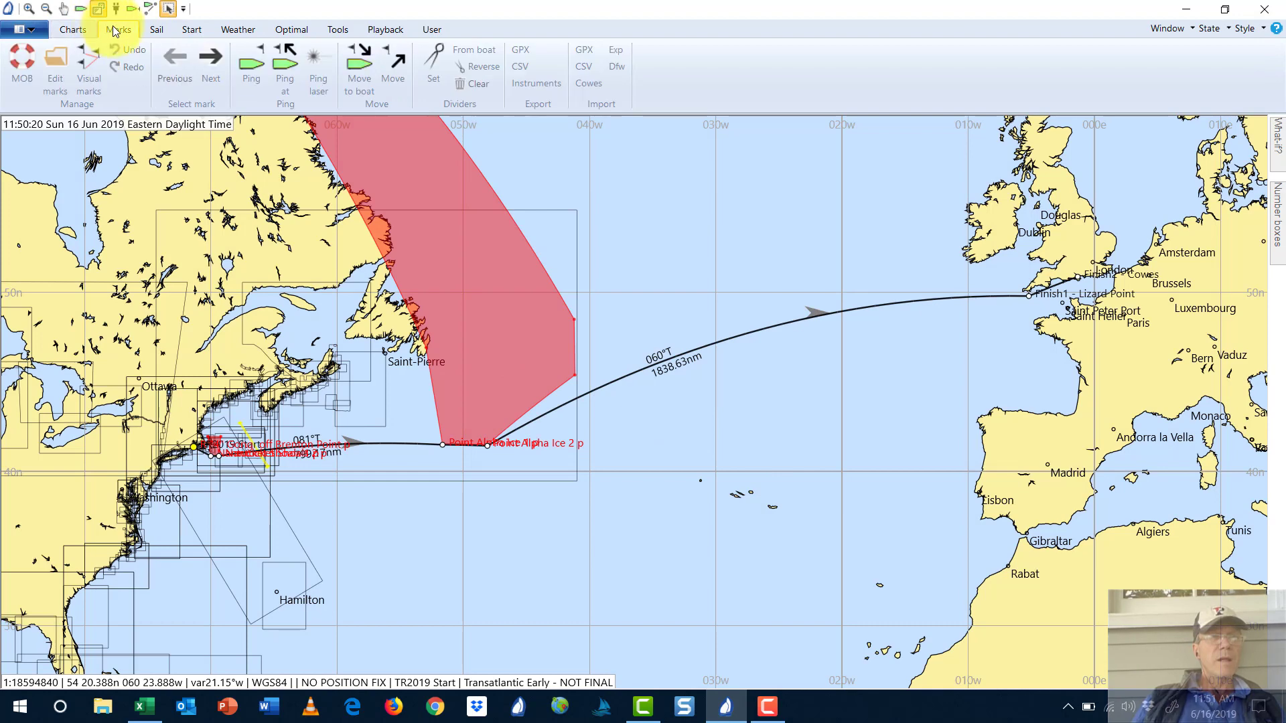
{"action": "left_click", "coordinate": [57, 61]}
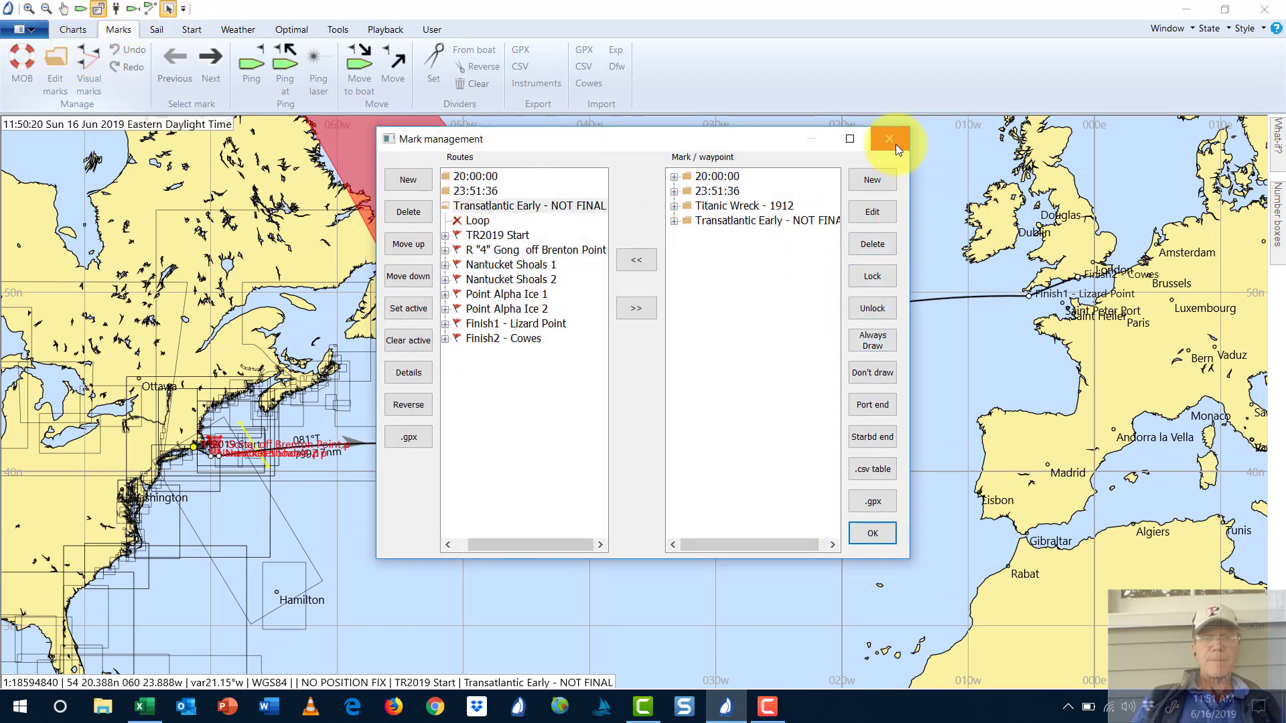
{"action": "left_click", "coordinate": [481, 205]}
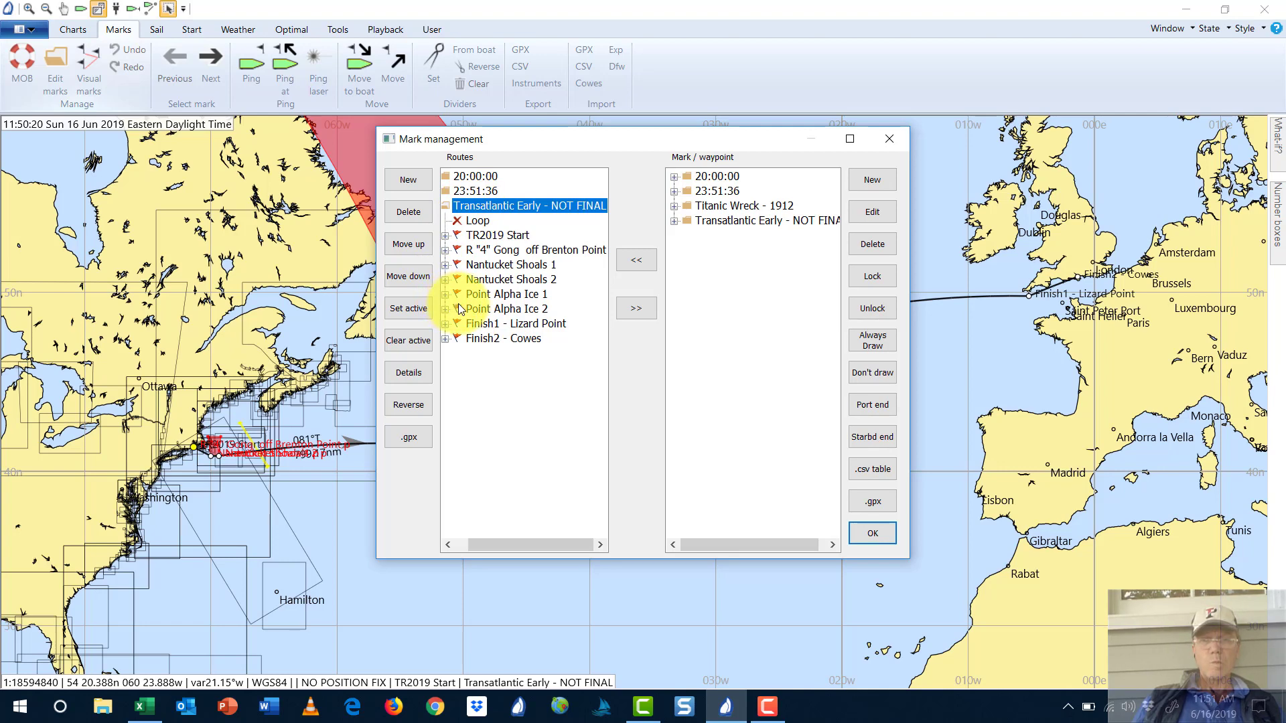
{"action": "left_click", "coordinate": [687, 219]}
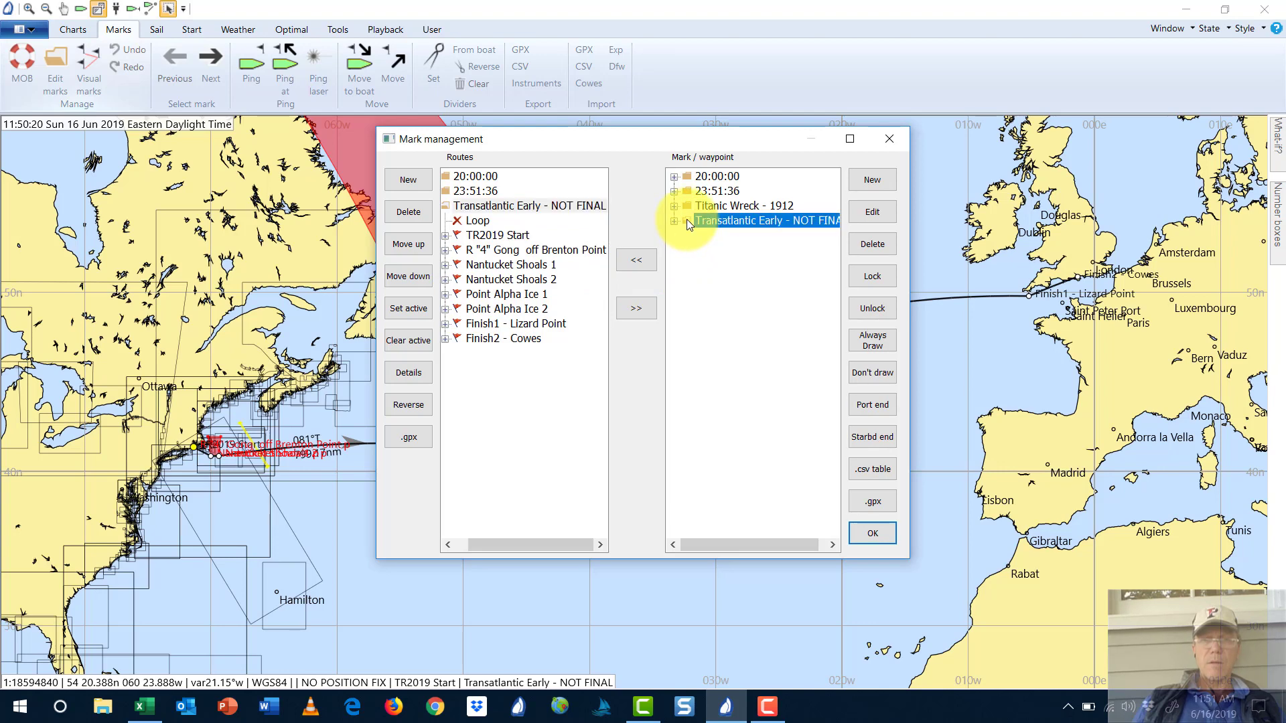
Start exporting the marks as a CSV table and create and open a Desktop folder named TR2019 CSV Marks not final
{"action": "left_click", "coordinate": [872, 469]}
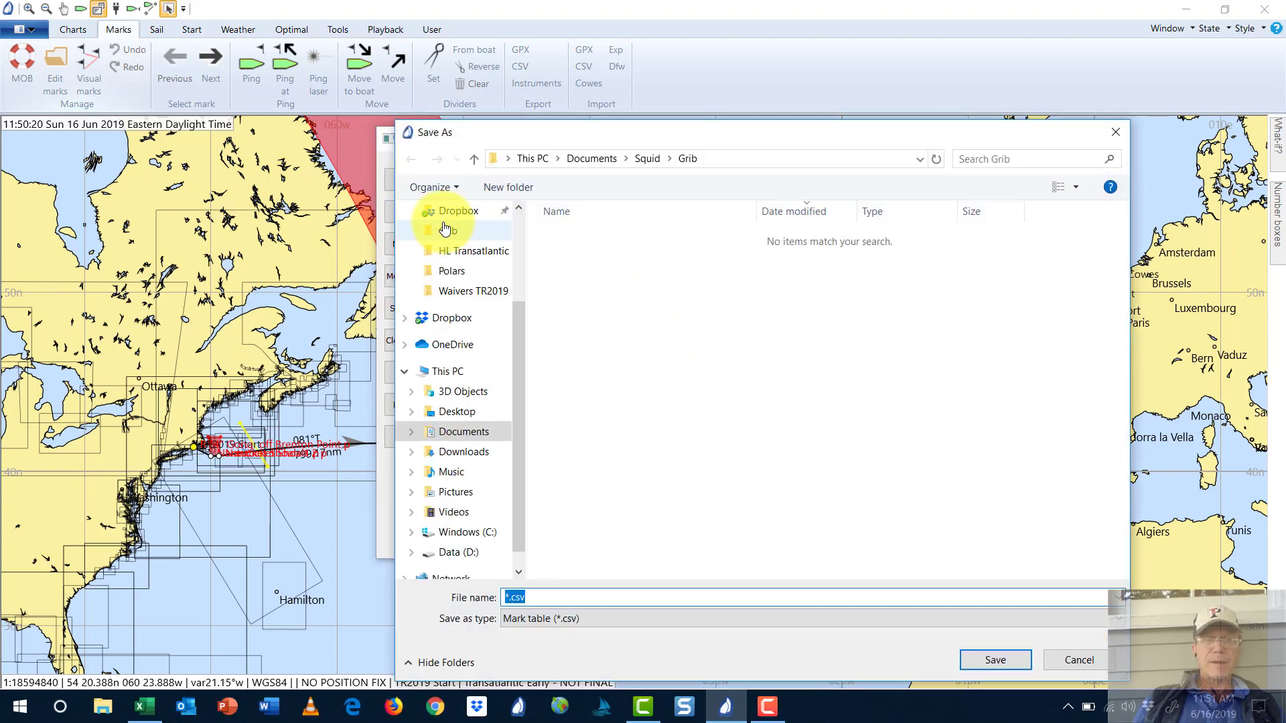
{"action": "left_click", "coordinate": [450, 410]}
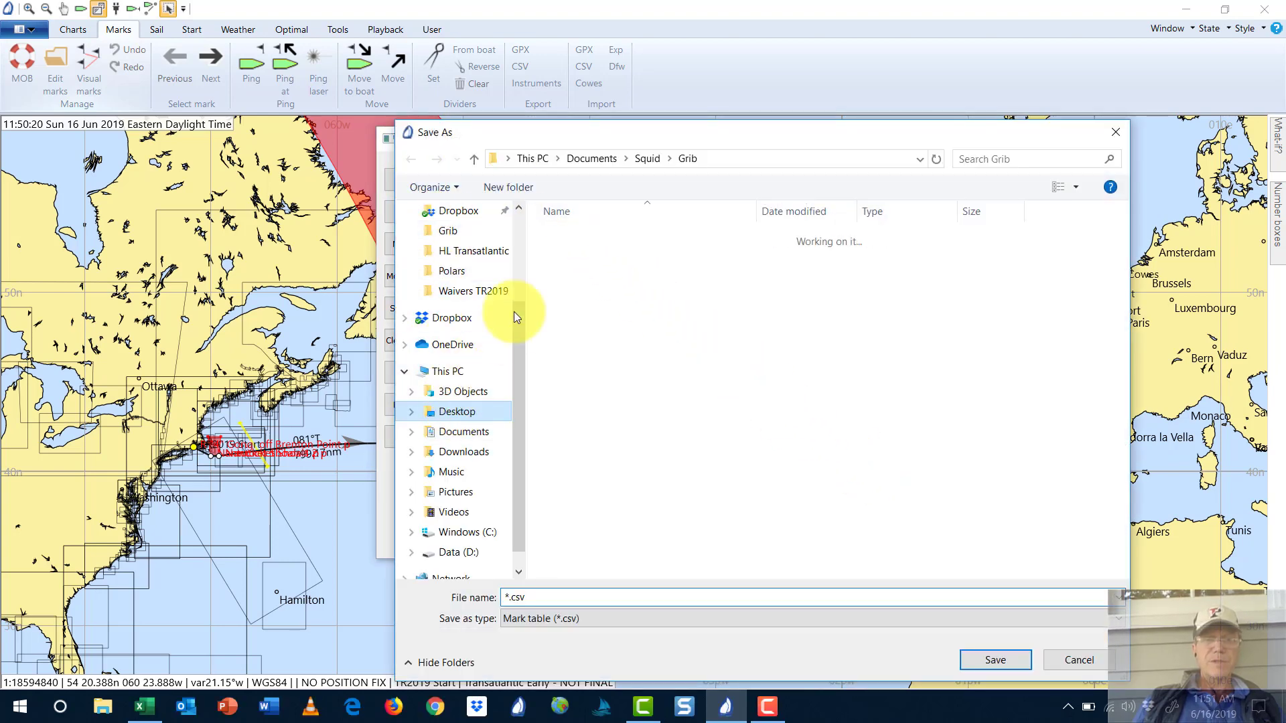
{"action": "left_click", "coordinate": [503, 188]}
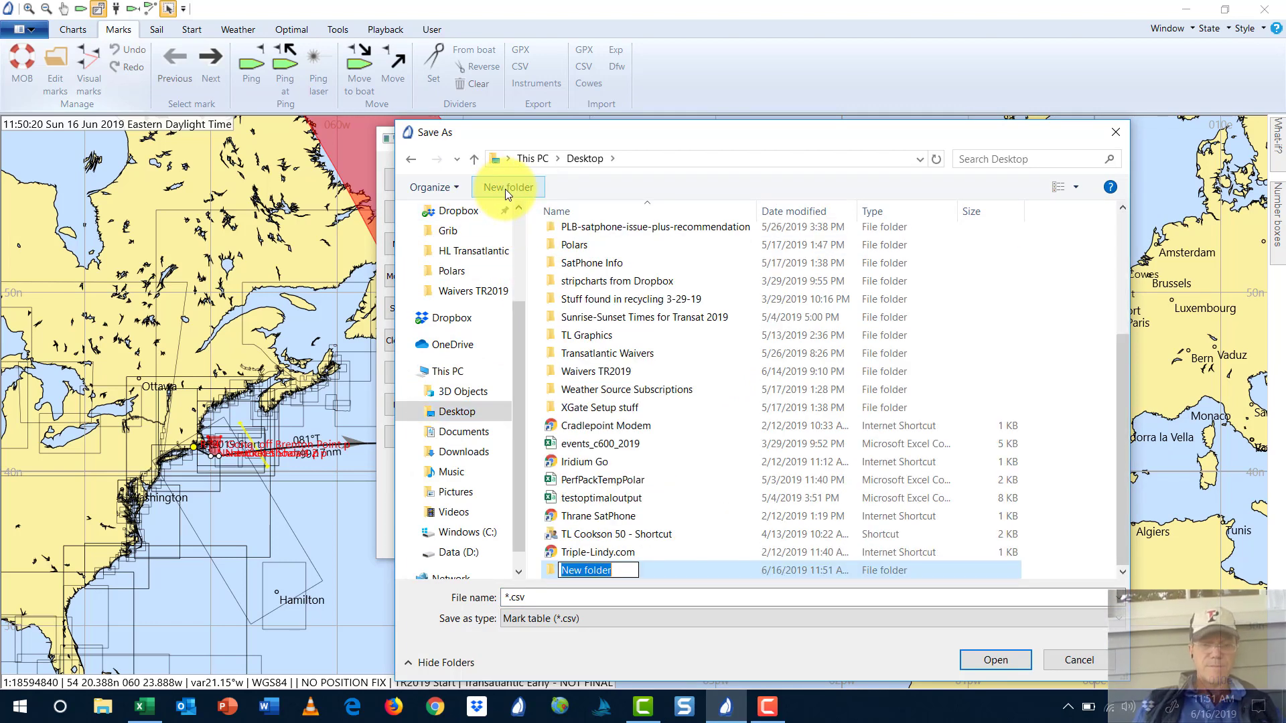
{"action": "type", "text": "TR2019"}
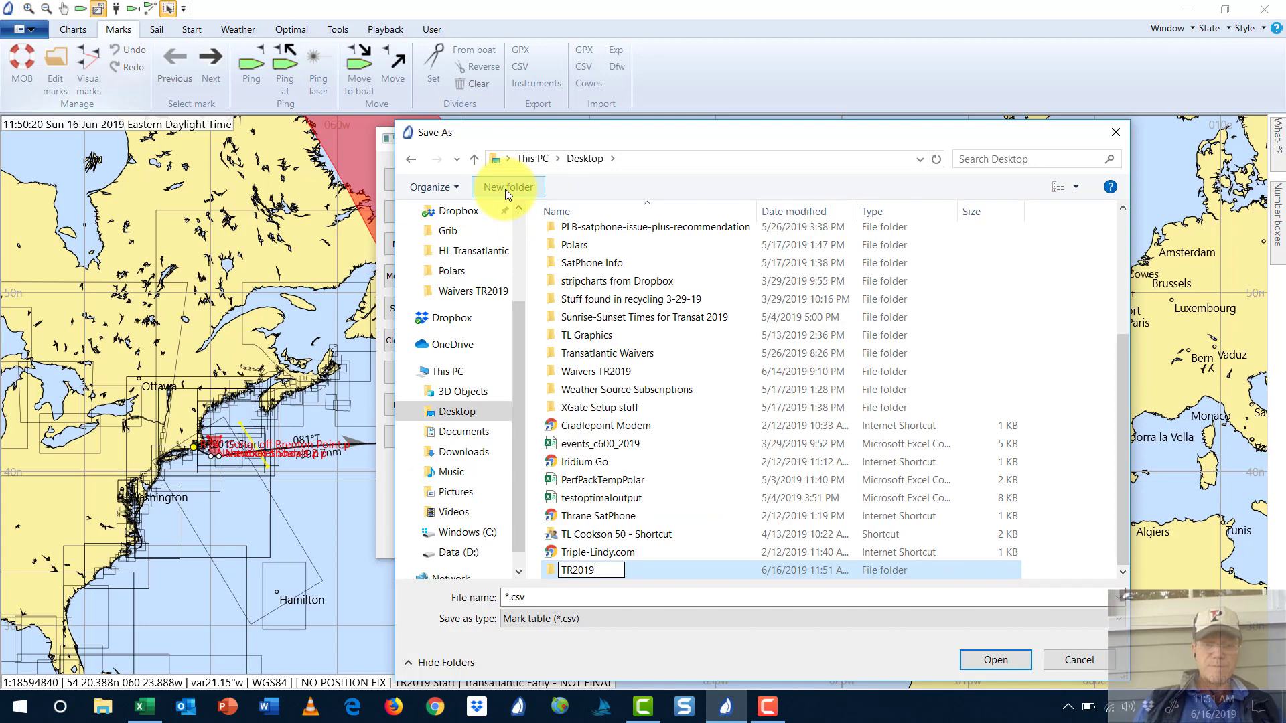
{"action": "type", "text": " CSV Mark"}
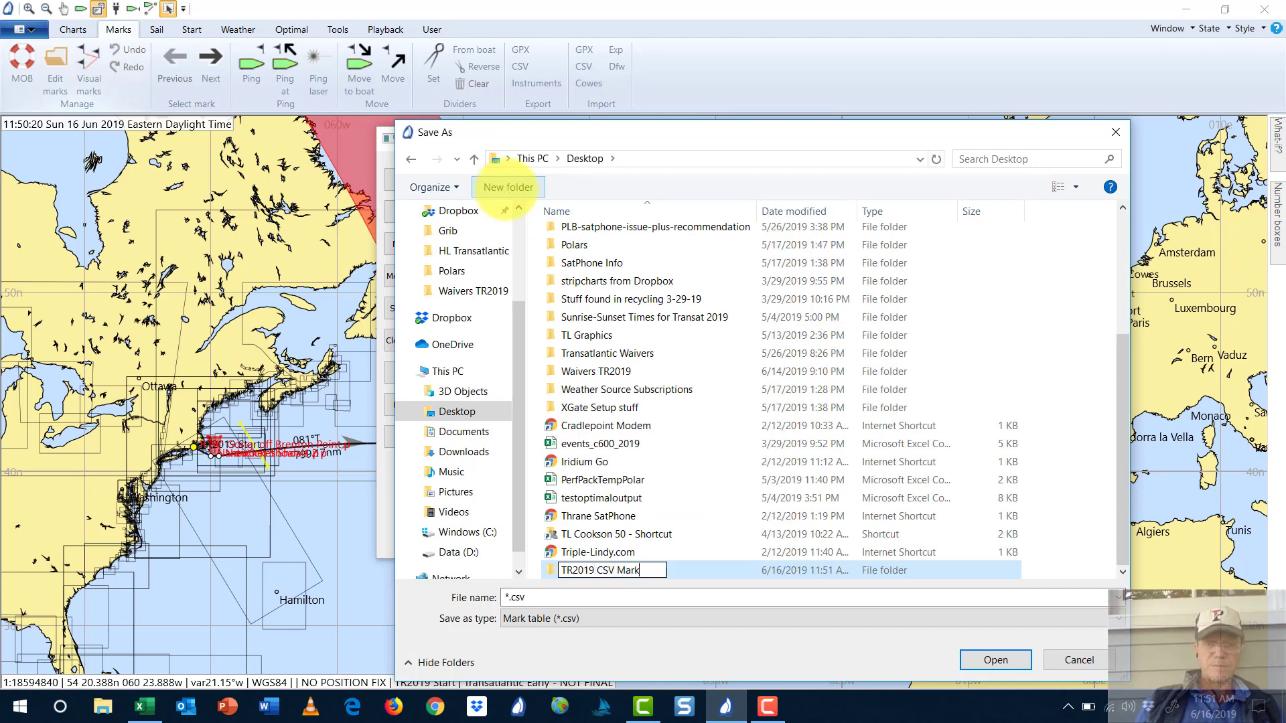
{"action": "type", "text": "s not final"}
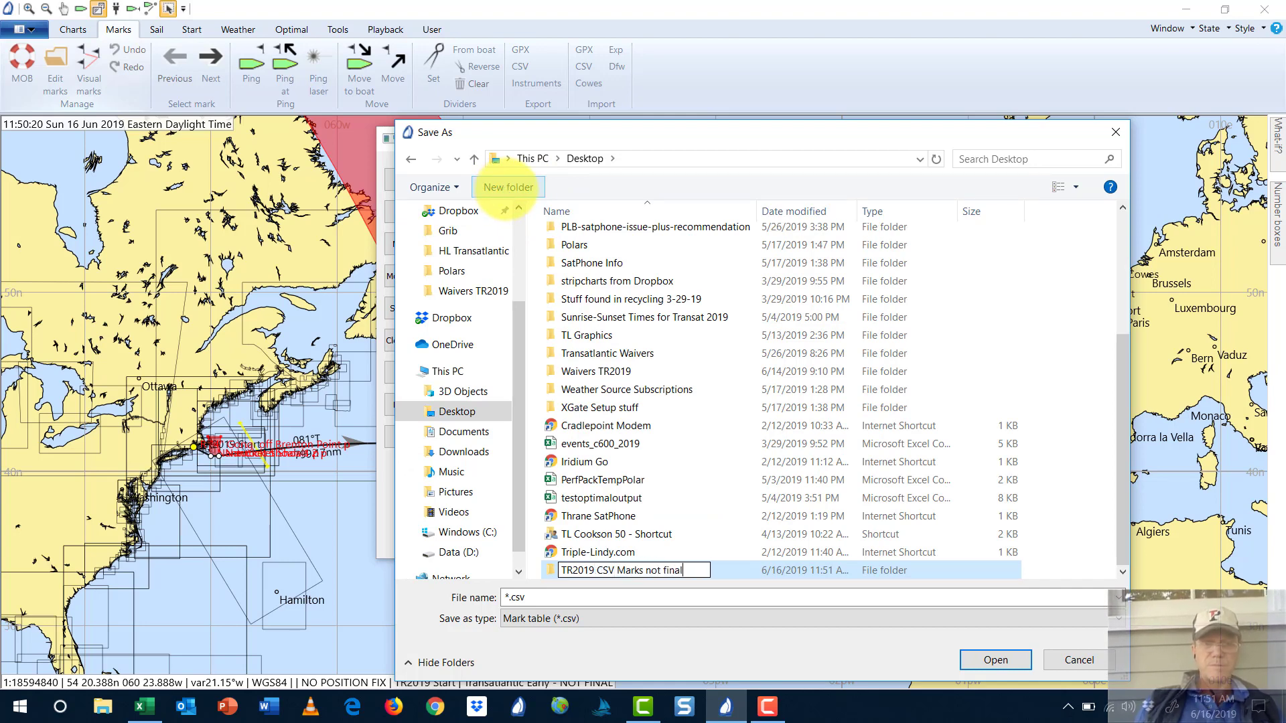
{"action": "double_click", "coordinate": [549, 571]}
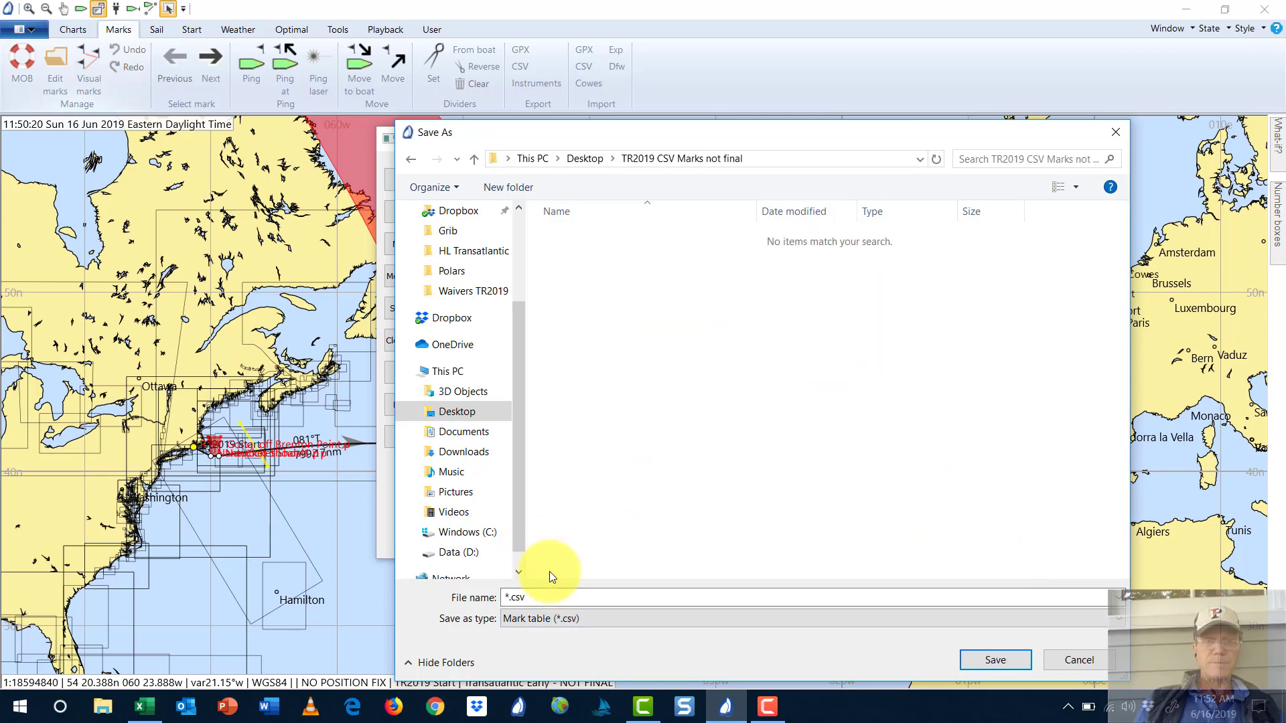
Save the CSV mark table in the TR2019 CSV Marks not final folder as TR2019 not final.csv
{"action": "left_click", "coordinate": [515, 596]}
{"action": "left_click", "coordinate": [515, 596]}
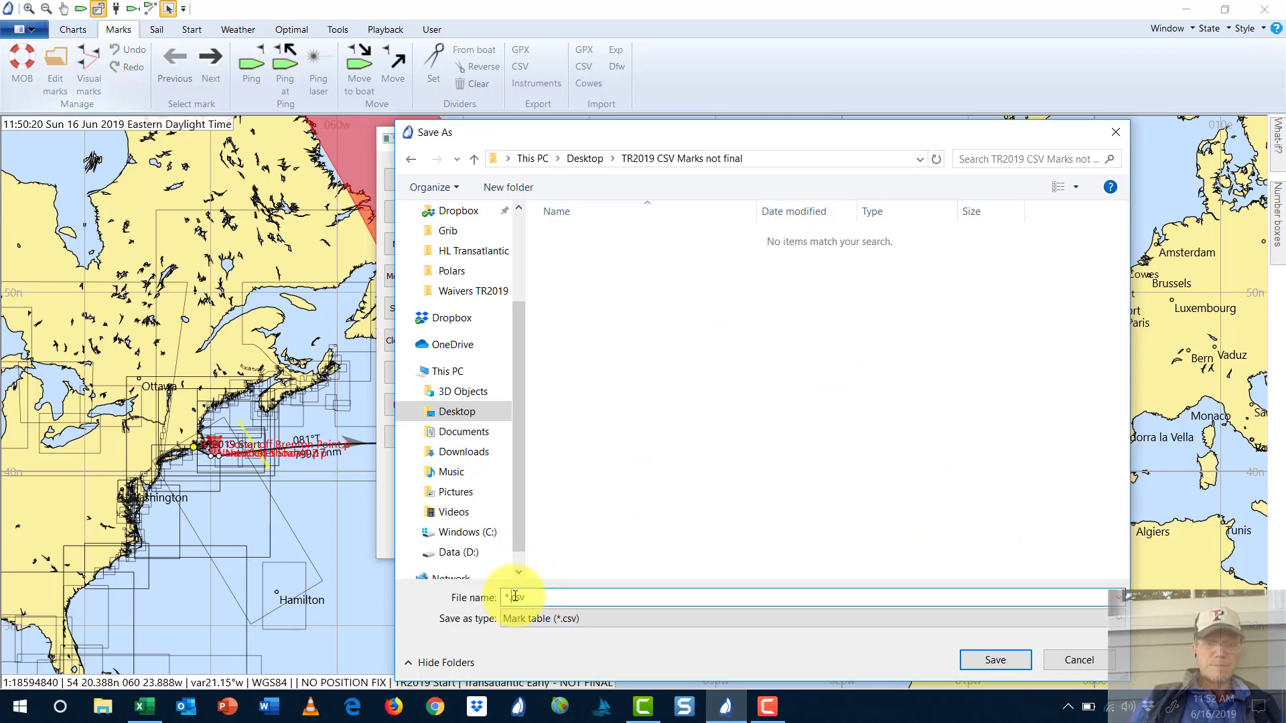
{"action": "key", "text": "BackSpace"}
{"action": "type", "text": "TR2019"}
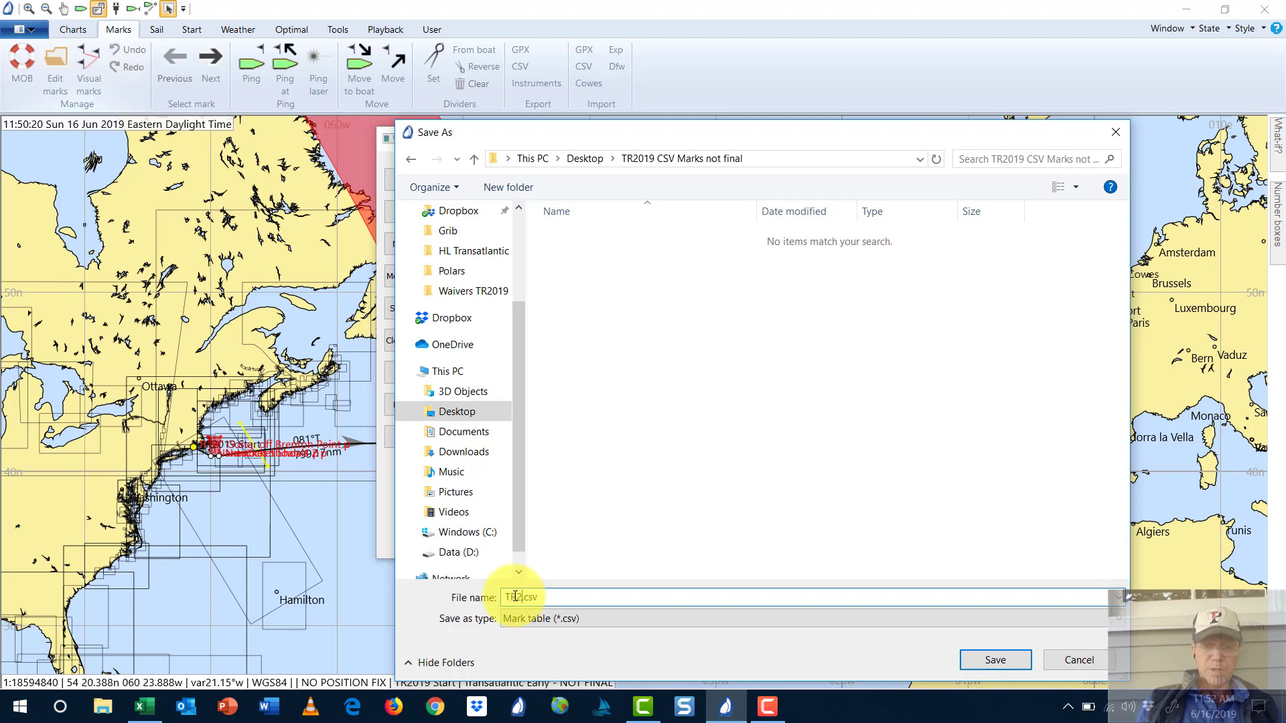
{"action": "type", "text": " not fina"}
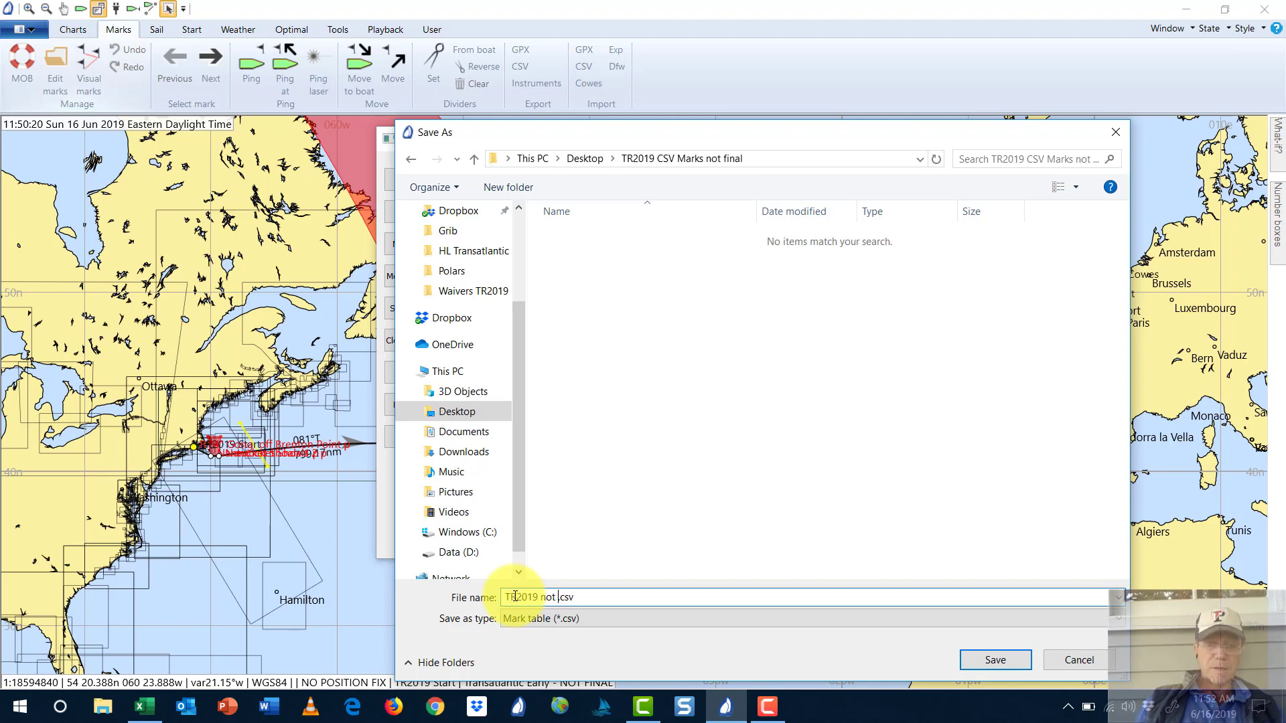
{"action": "type", "text": "l"}
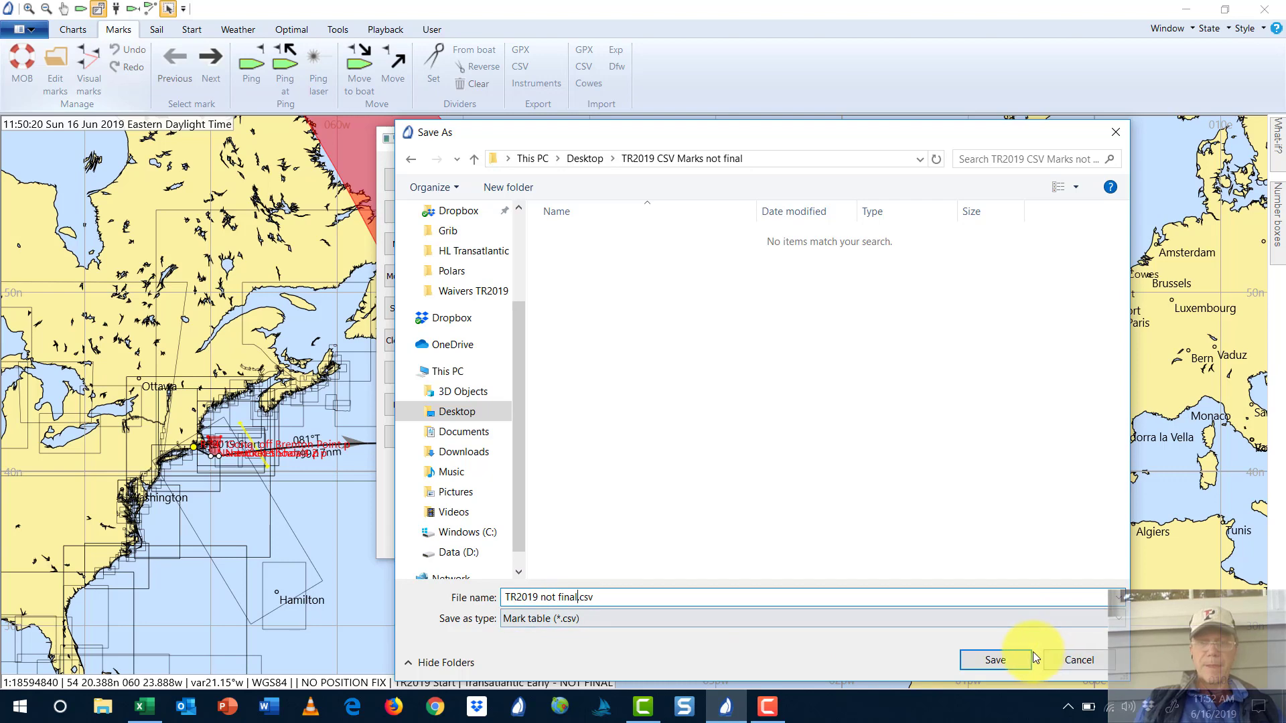
{"action": "left_click", "coordinate": [995, 661]}
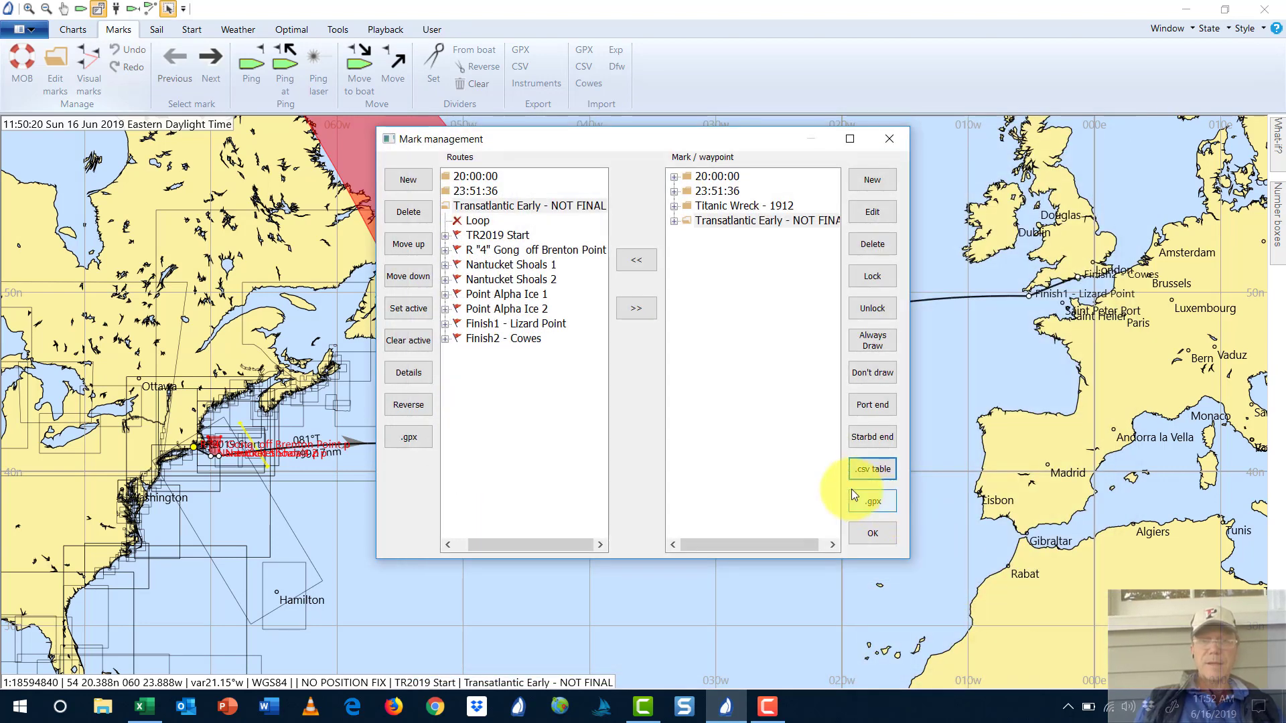
Export the Transatlantic Early - NOT FINAL waypoint folder as TR2019 not final.gpx in the same folder and close mark management
{"action": "left_click", "coordinate": [689, 225]}
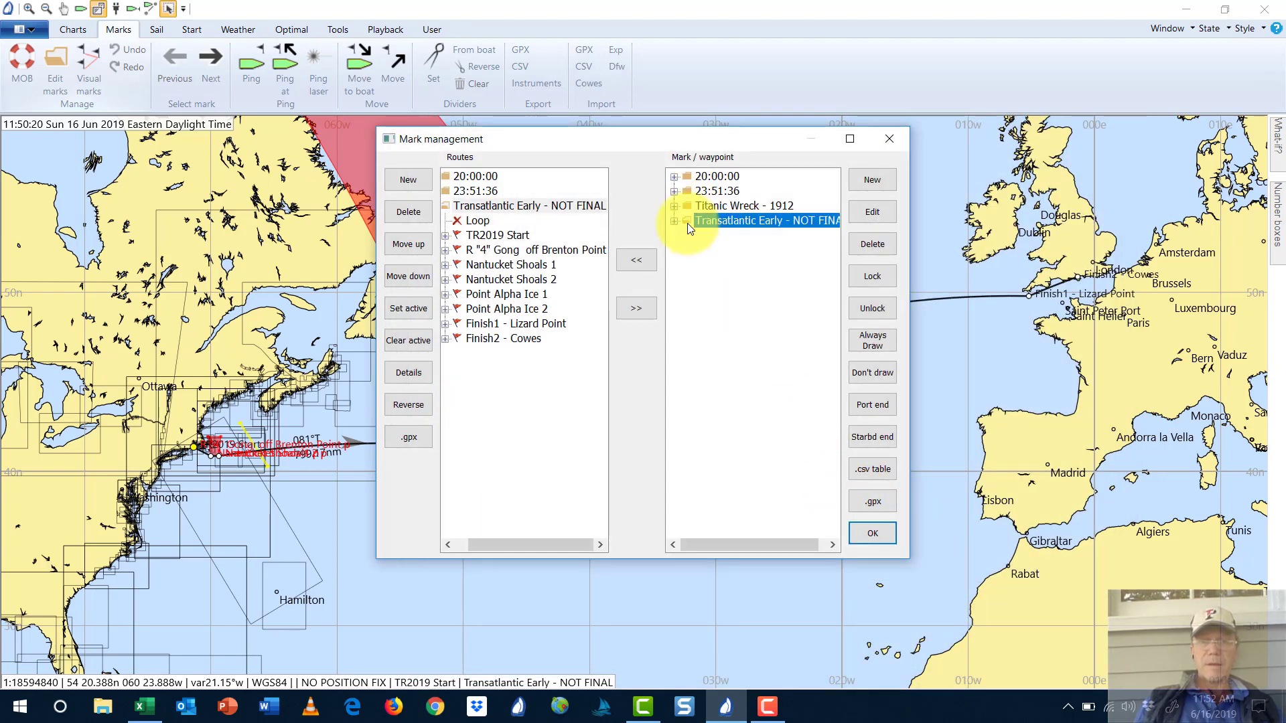
{"action": "left_click", "coordinate": [862, 493]}
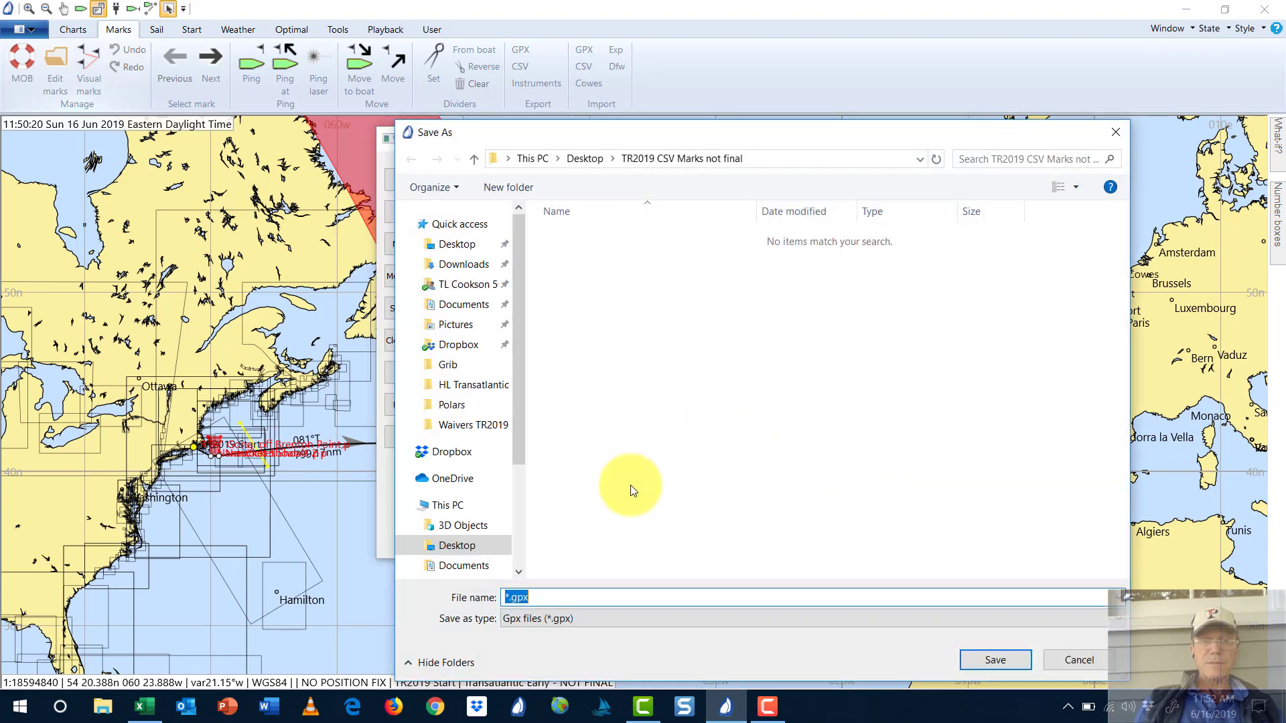
{"action": "left_click", "coordinate": [511, 598]}
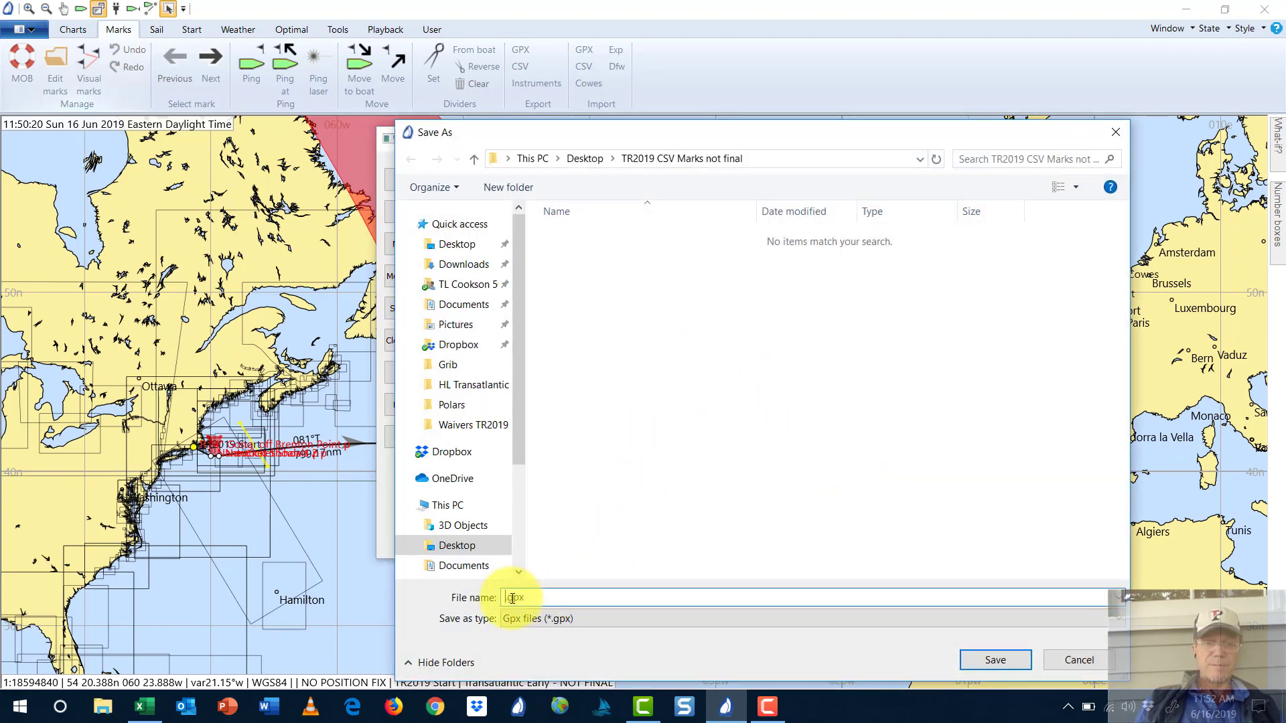
{"action": "type", "text": "TR2019"}
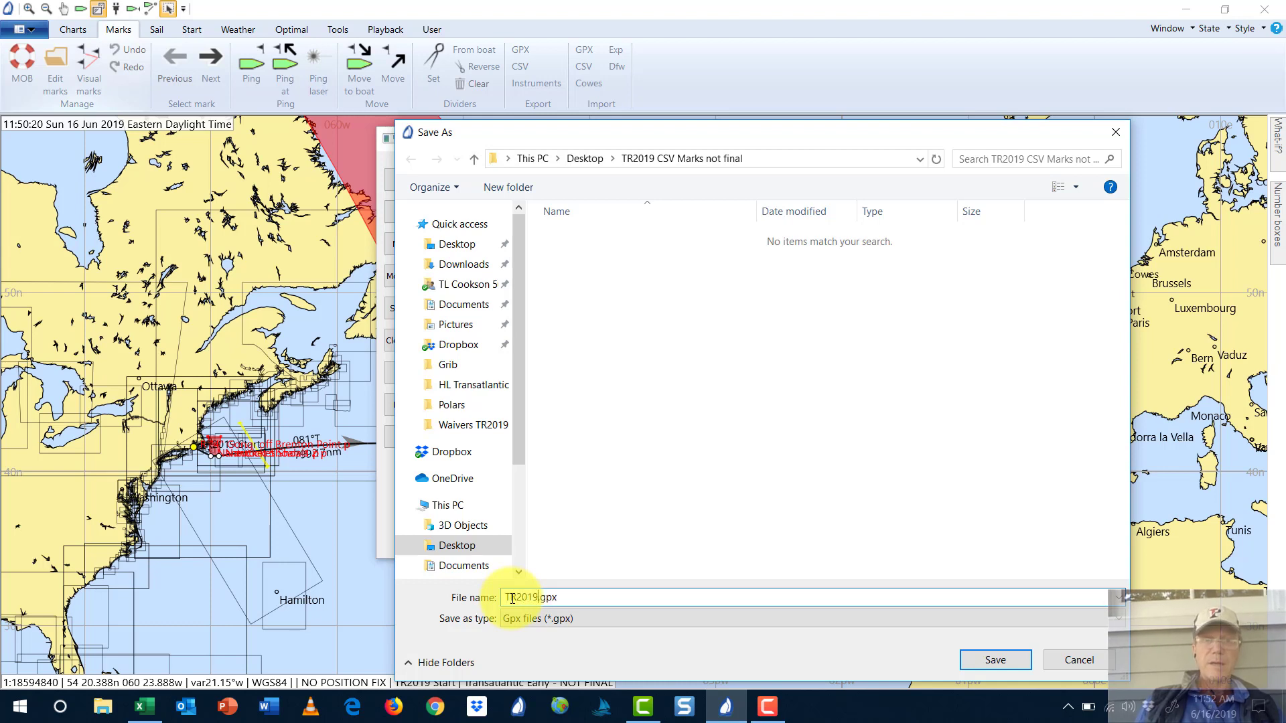
{"action": "type", "text": " not final"}
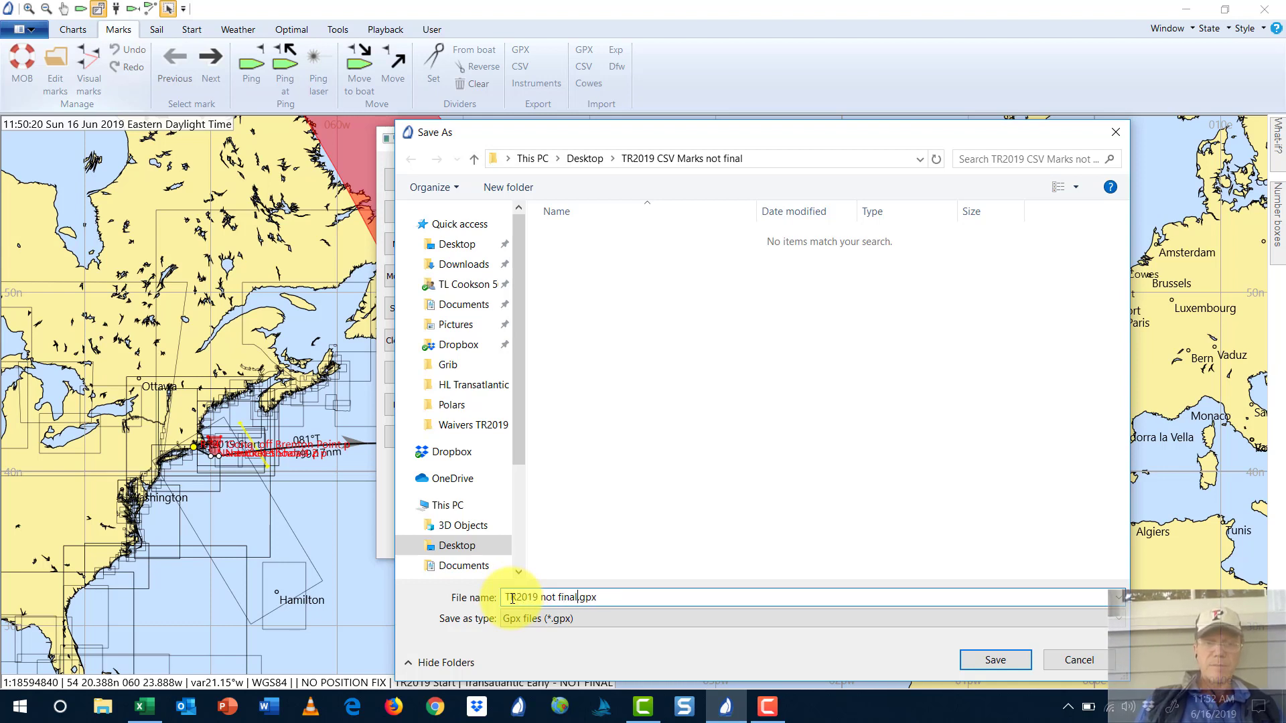
{"action": "left_click", "coordinate": [1023, 660]}
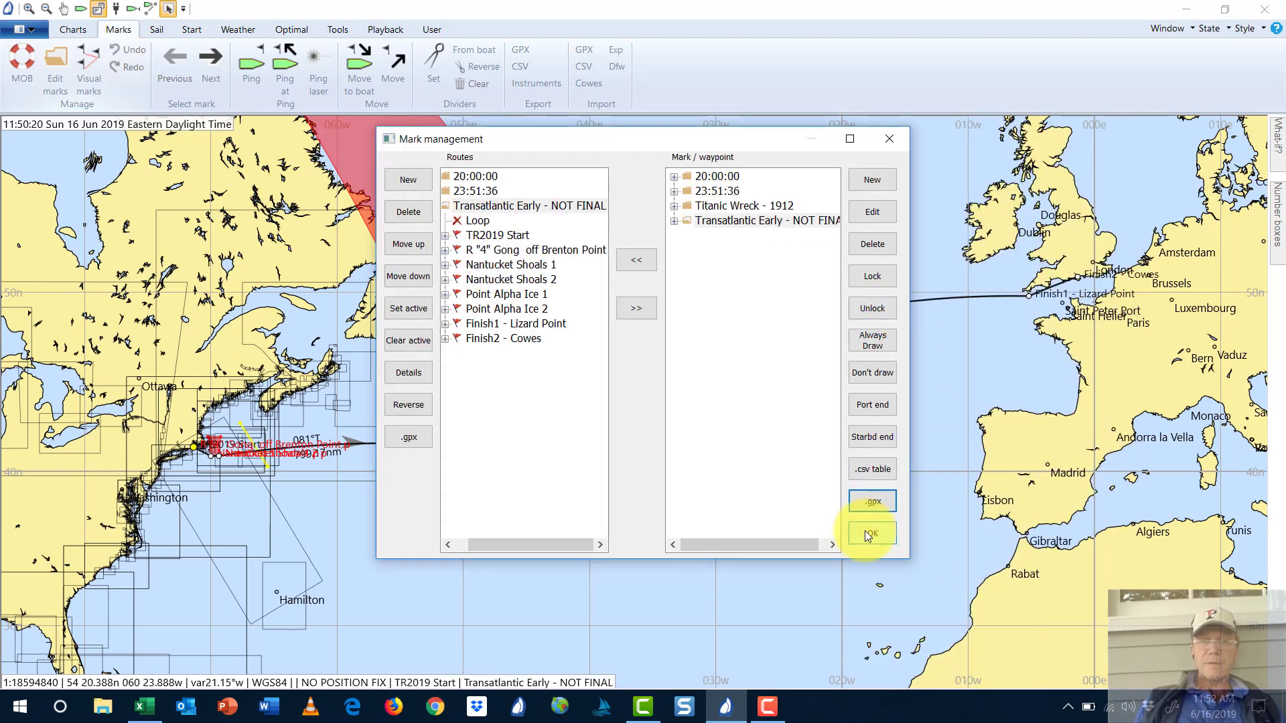
{"action": "left_click", "coordinate": [859, 532]}
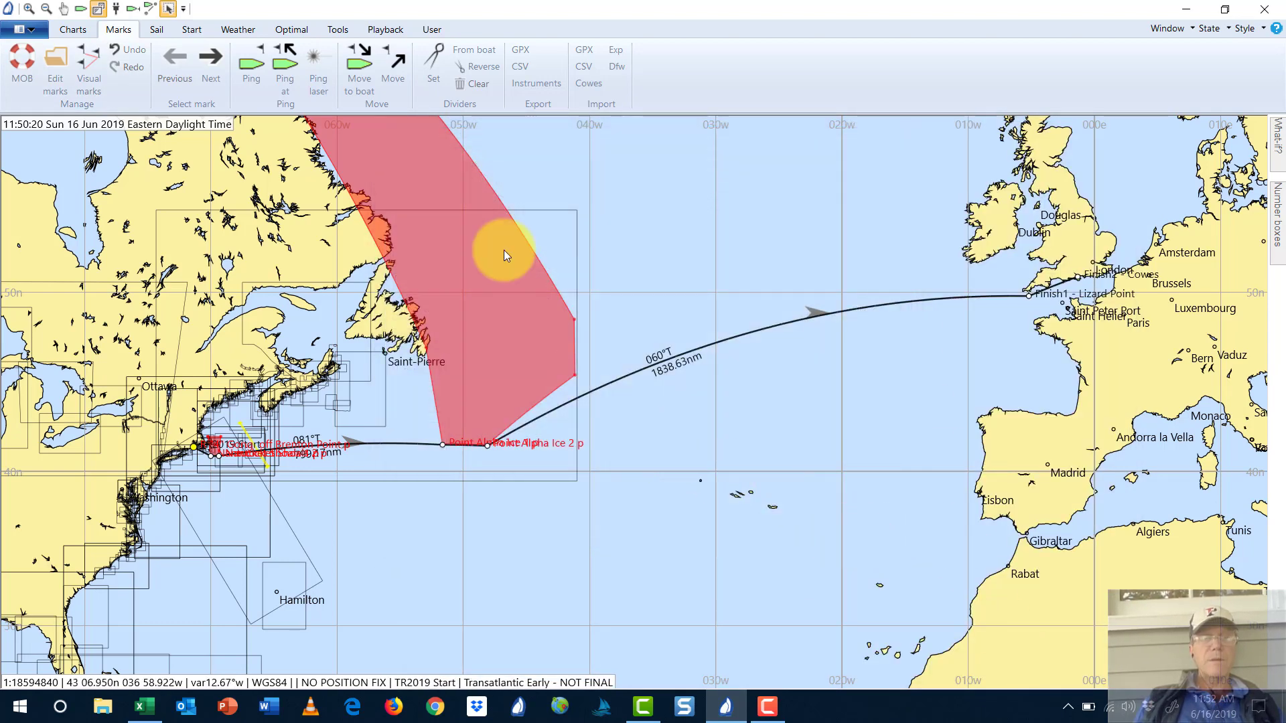
Look through the Optimal, Tools, Playback, User, Weather, Start, Sail, Marks and Charts command groups
{"action": "left_click", "coordinate": [282, 31]}
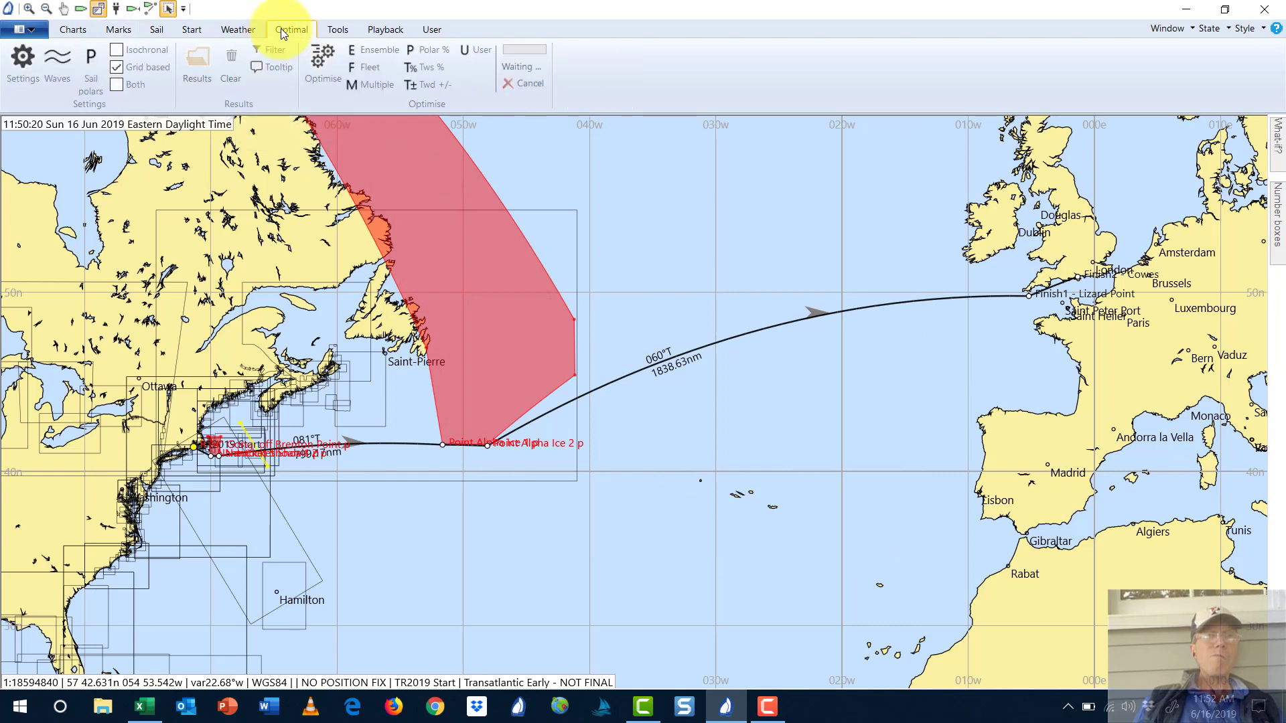
{"action": "left_click", "coordinate": [329, 30]}
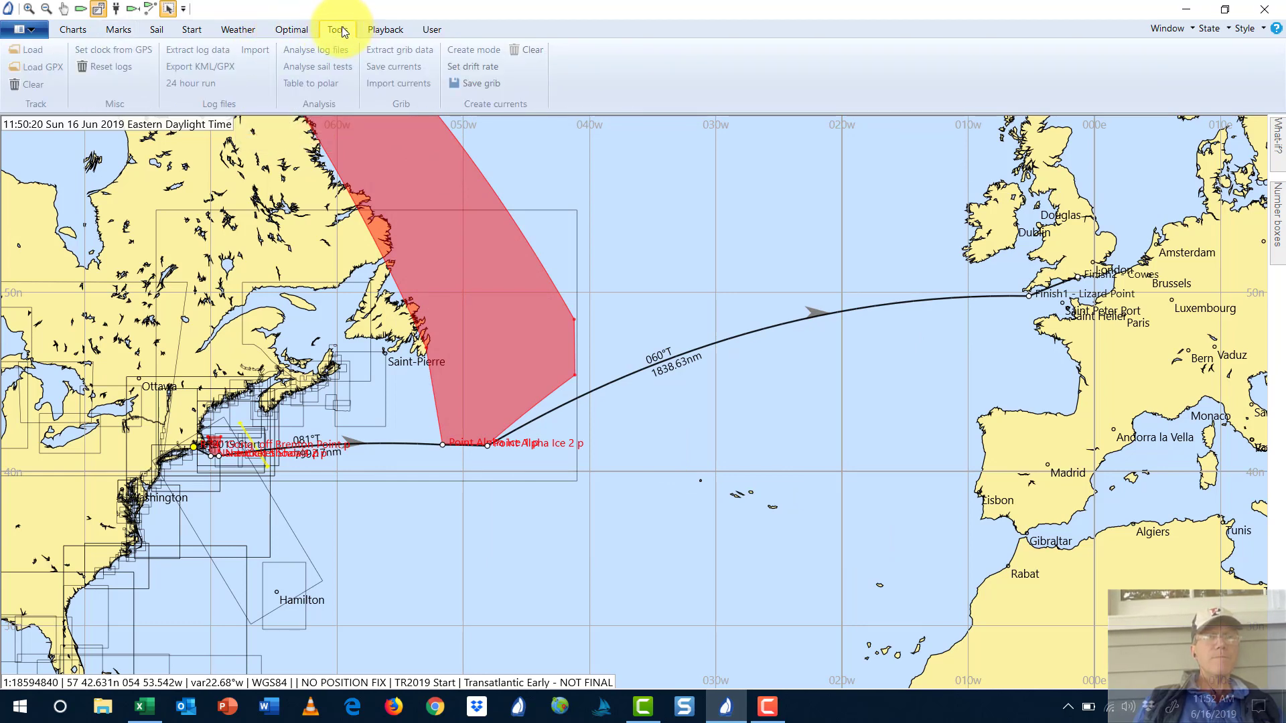
{"action": "left_click", "coordinate": [394, 38]}
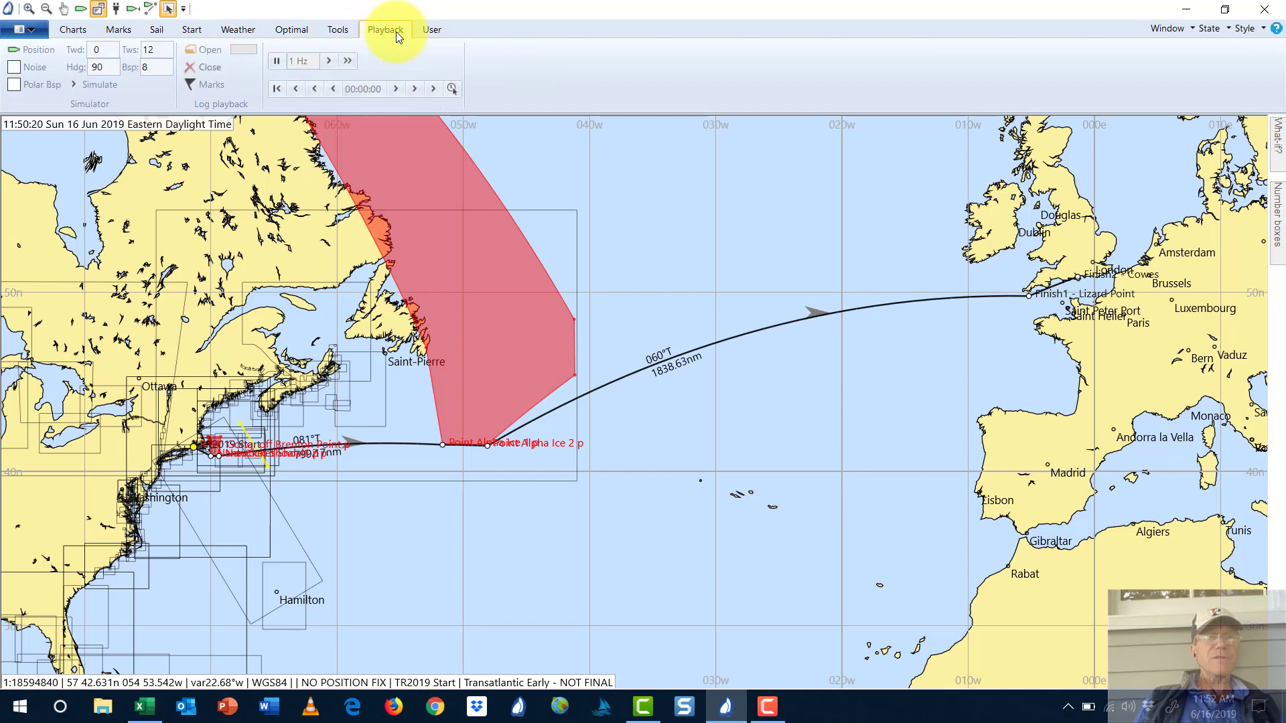
{"action": "left_click", "coordinate": [424, 31]}
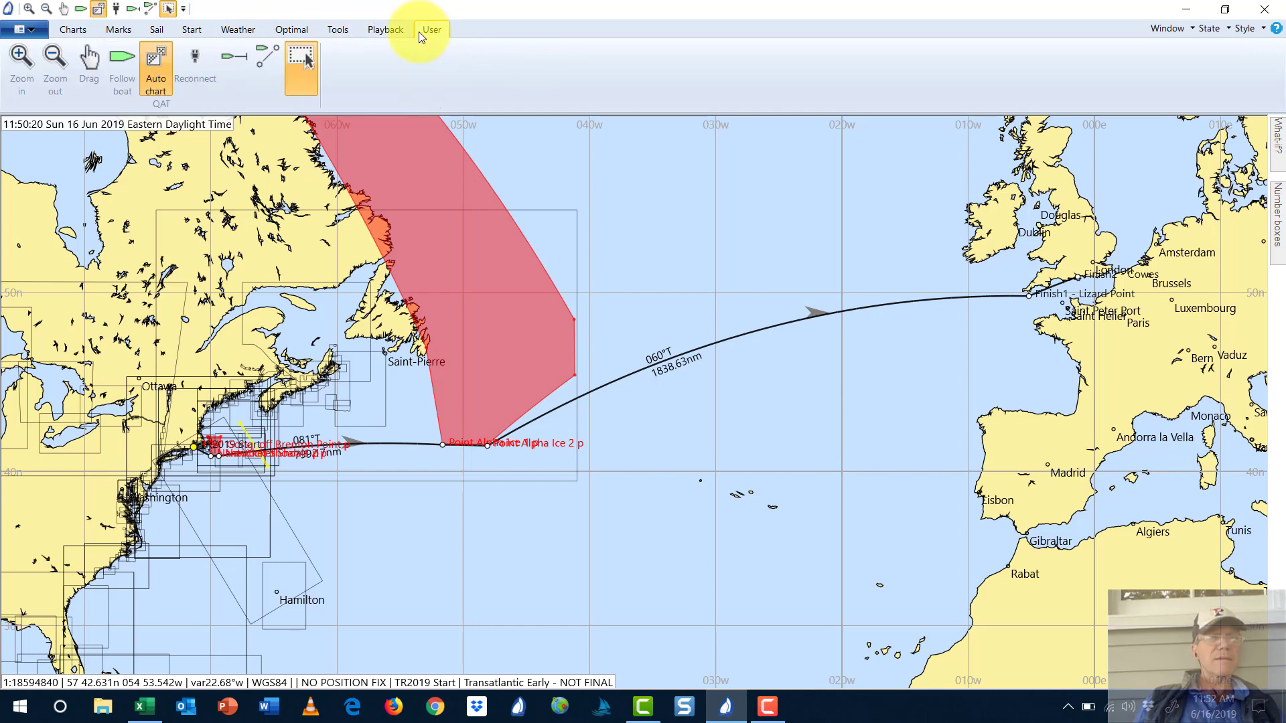
{"action": "left_click", "coordinate": [283, 27]}
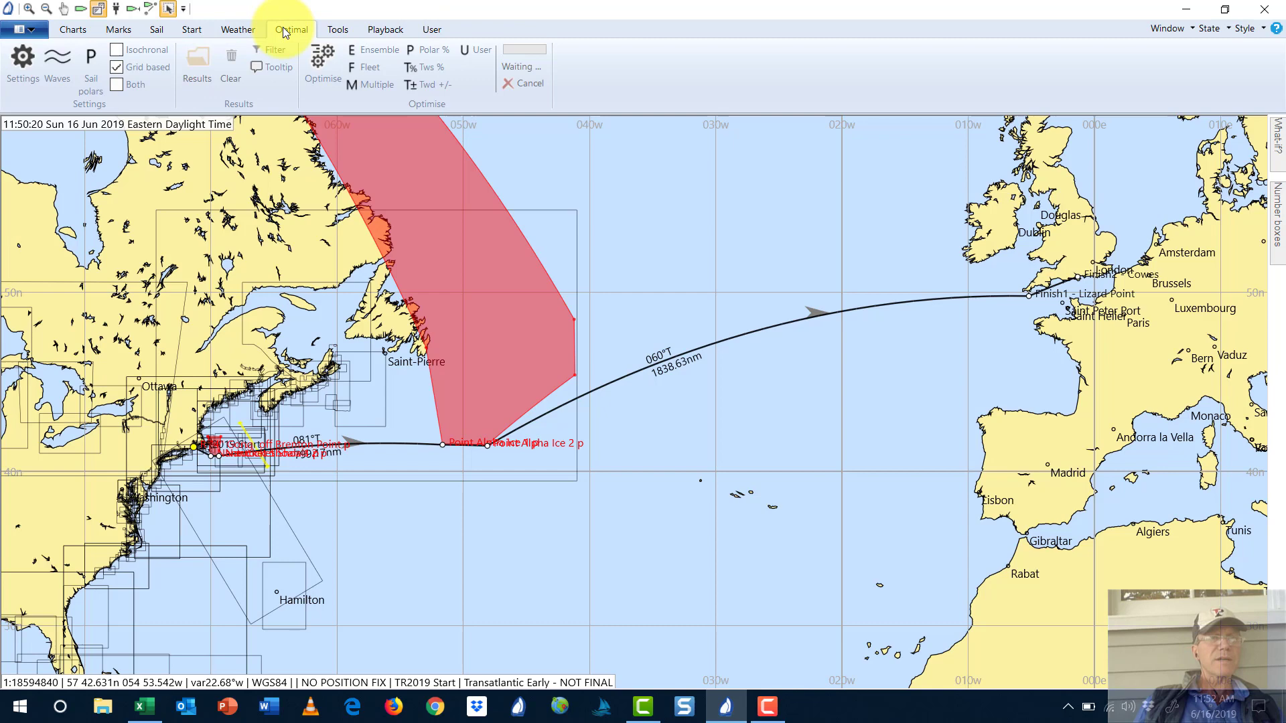
{"action": "left_click", "coordinate": [244, 30]}
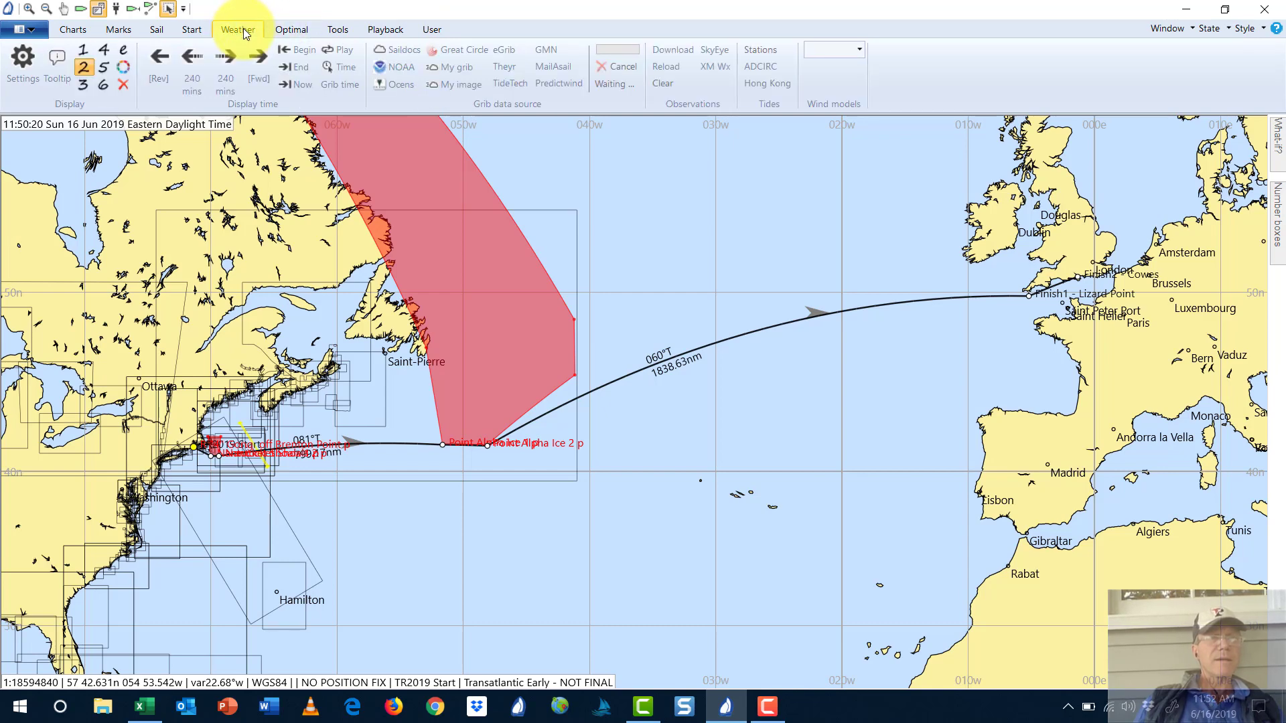
{"action": "left_click", "coordinate": [192, 30]}
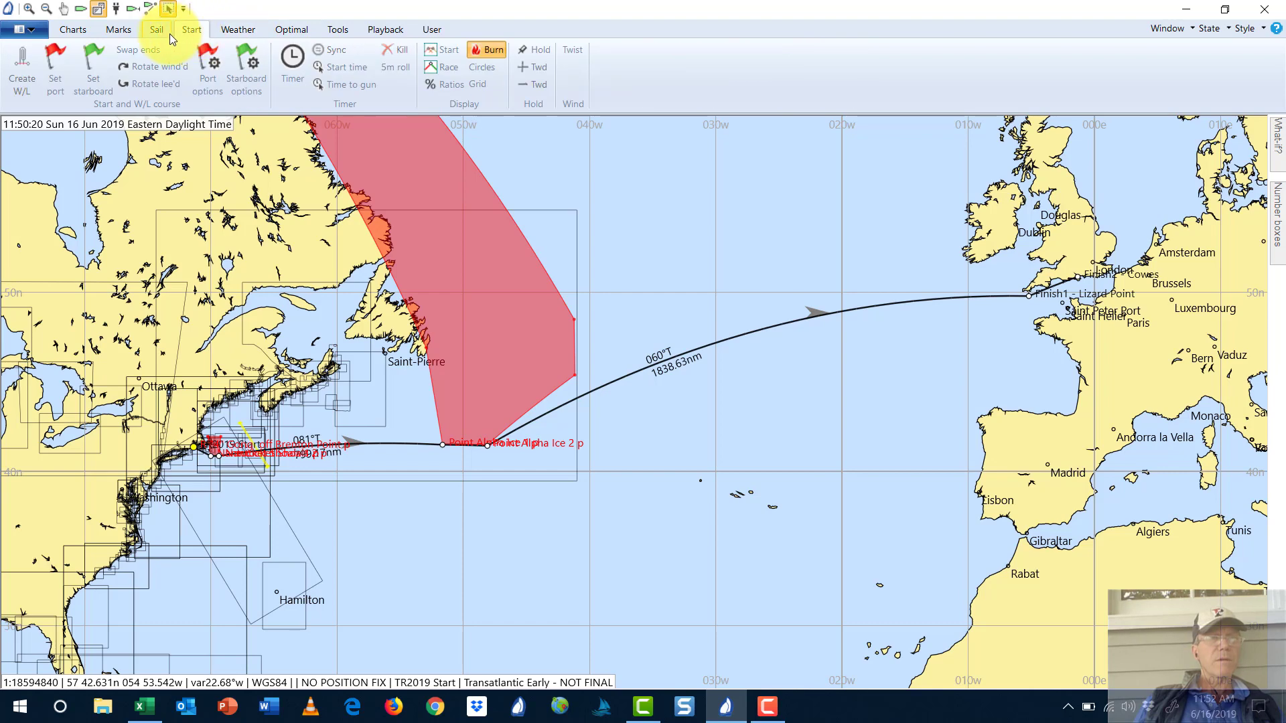
{"action": "left_click", "coordinate": [164, 32]}
{"action": "left_click", "coordinate": [113, 31]}
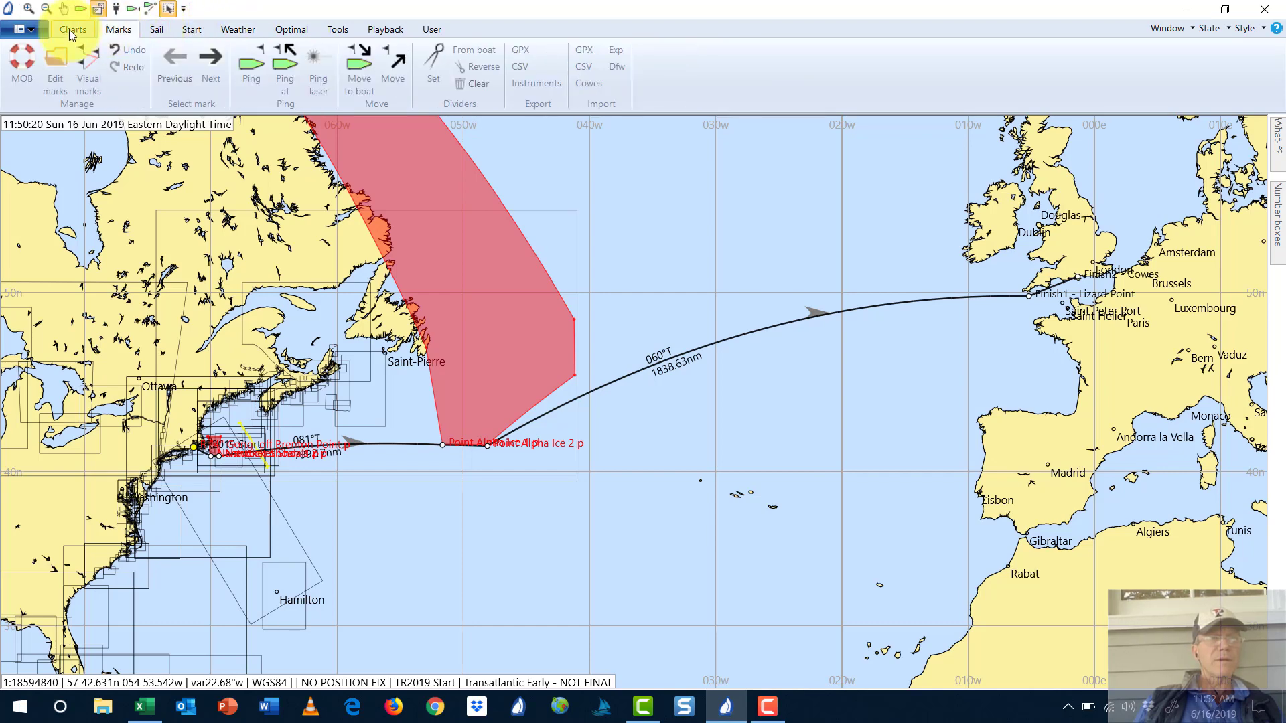
{"action": "left_click", "coordinate": [71, 30]}
Review the program-wide commands, call up the choices for closing the program, and dismiss them
{"action": "left_click", "coordinate": [31, 29]}
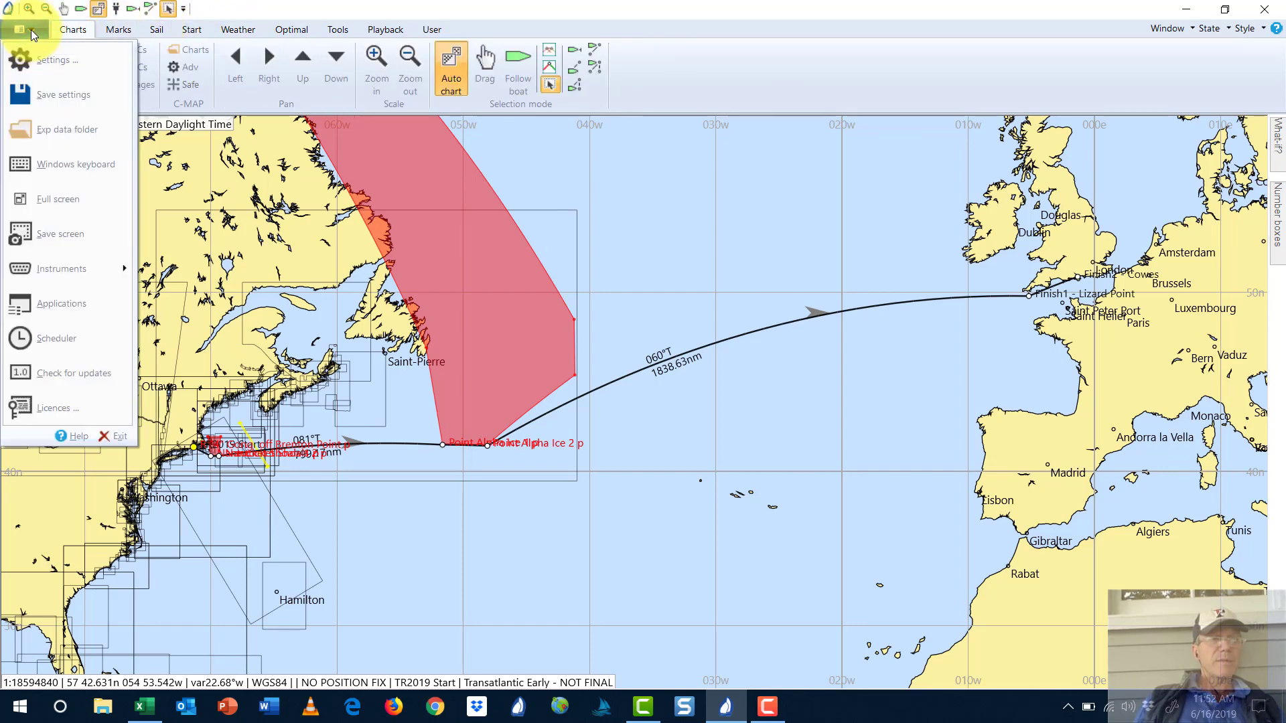
{"action": "left_click", "coordinate": [31, 29]}
{"action": "key", "text": "alt+F4"}
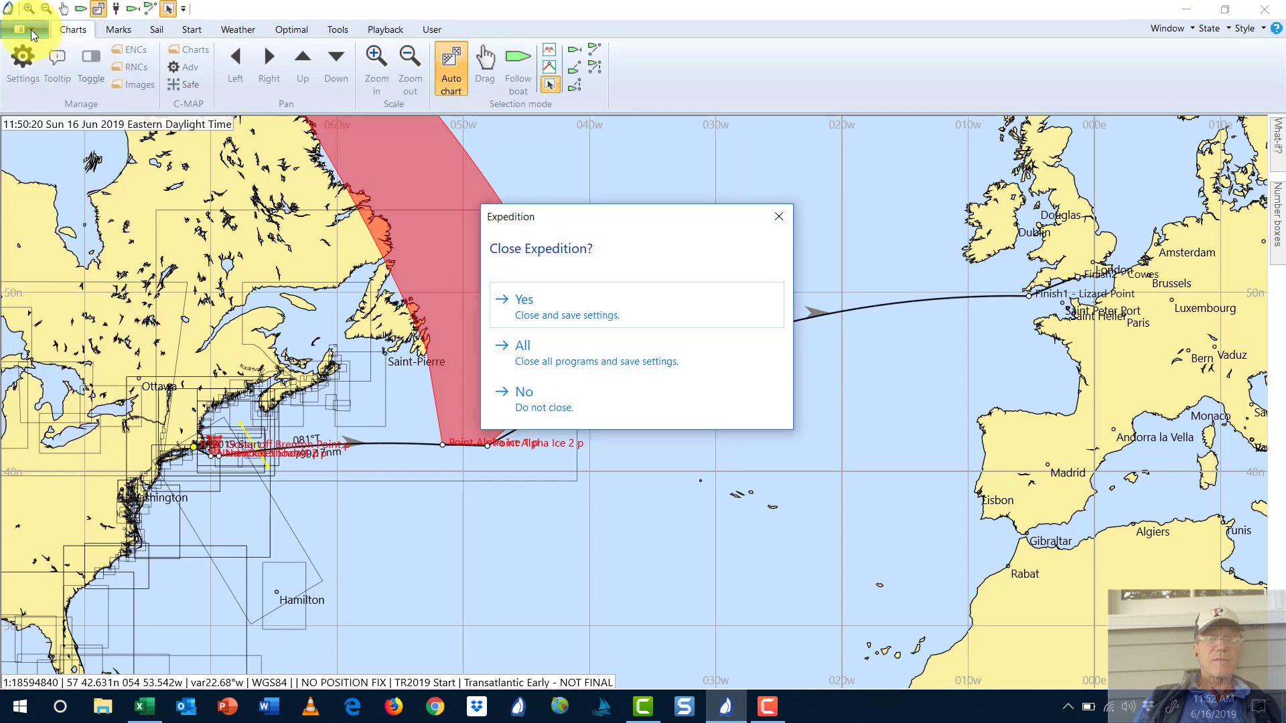
{"action": "left_click", "coordinate": [777, 217]}
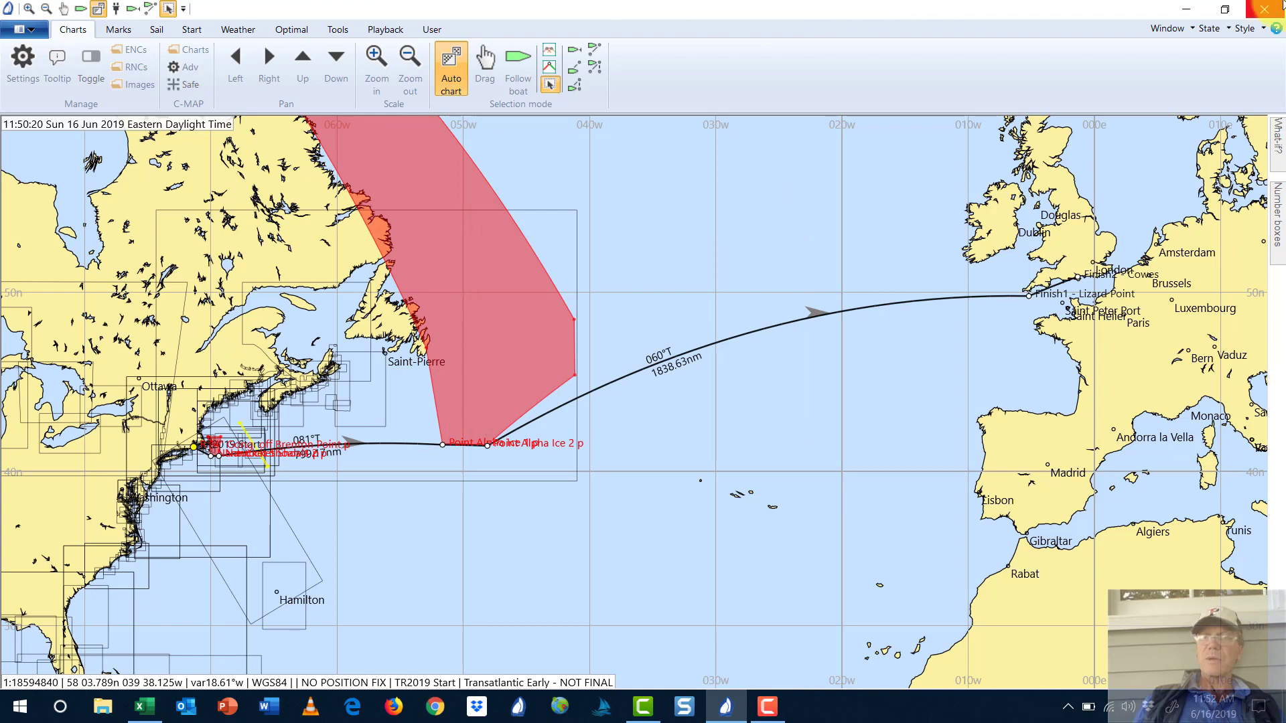